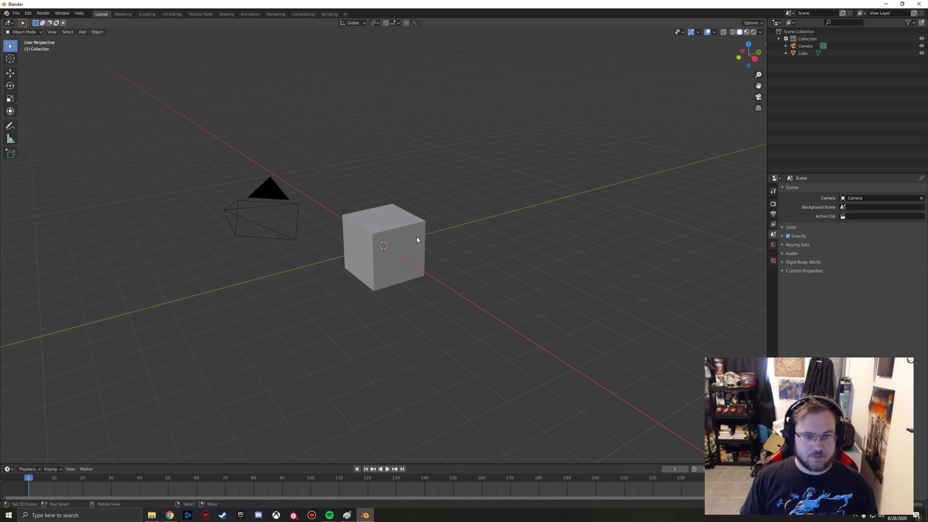
- Delete every object in the default scene and show the world settings
key("a")
key("Delete")
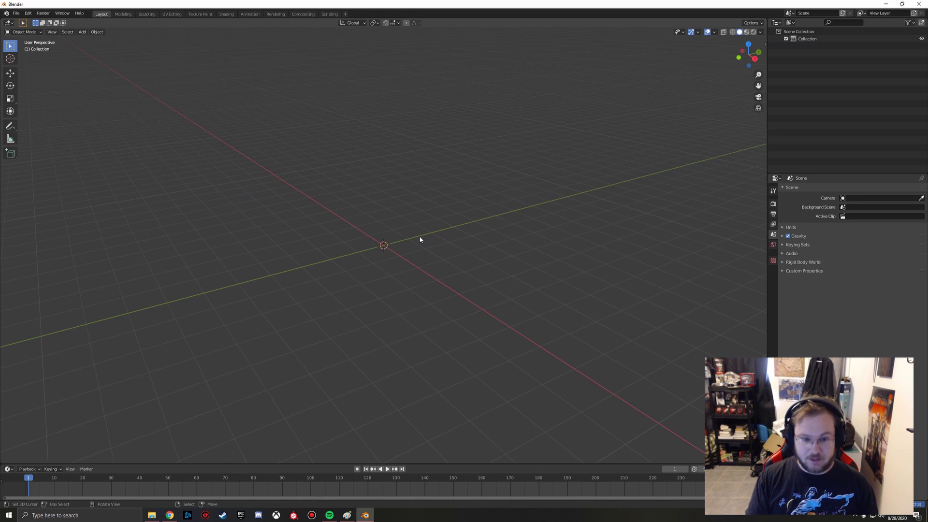
left_click(774, 245)
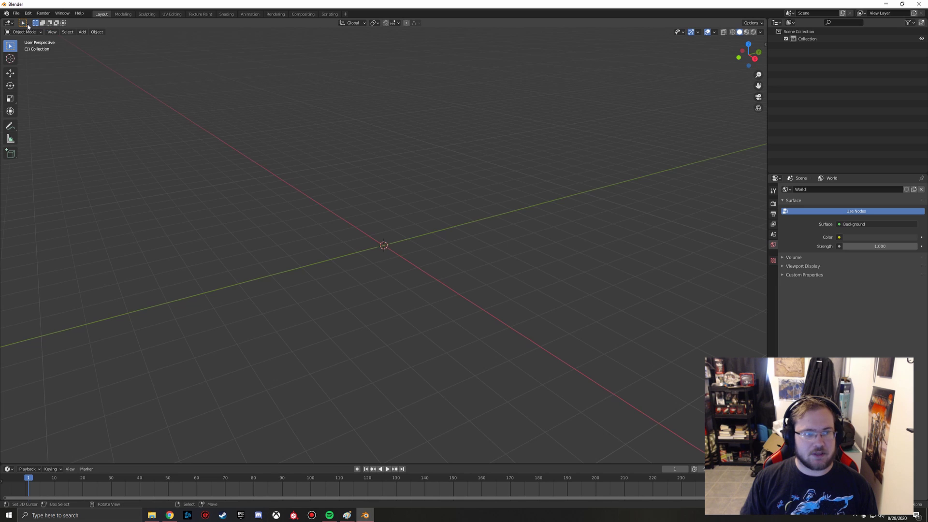
- Split the 3D viewport into two side-by-side areas and make the left one a Shader Editor without its sidebar
left_click_drag(2, 21, 363, 47)
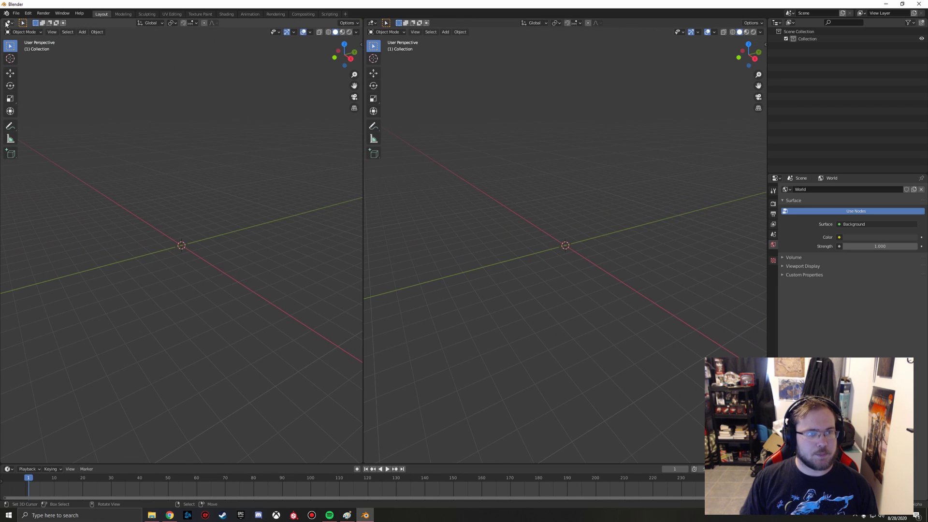
left_click(8, 23)
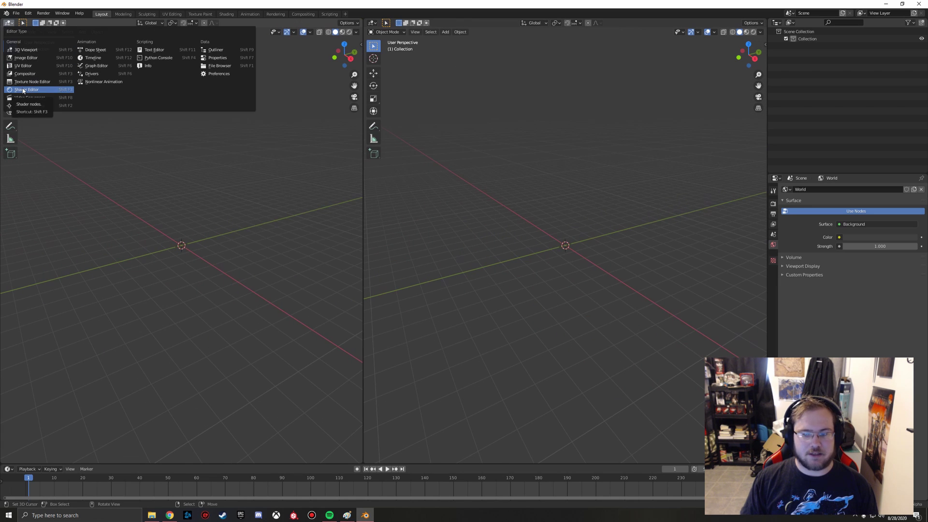
left_click(23, 90)
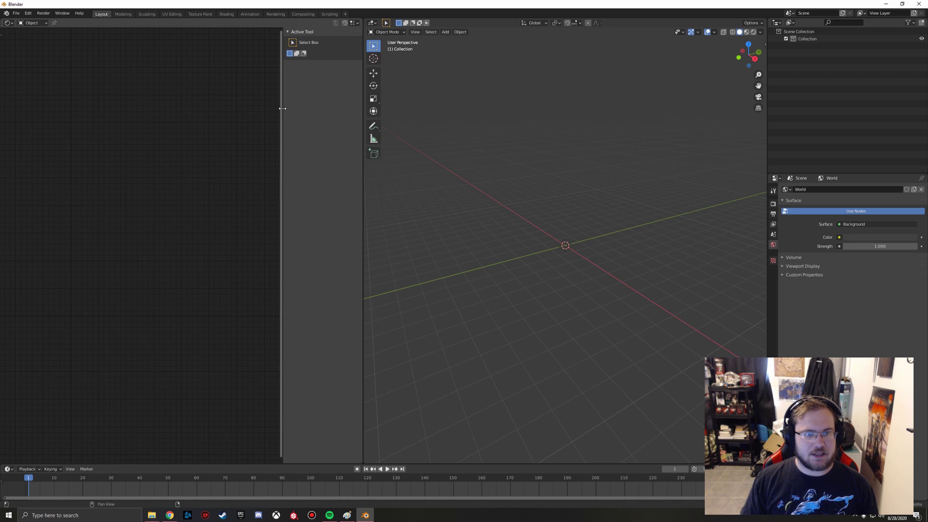
key("n")
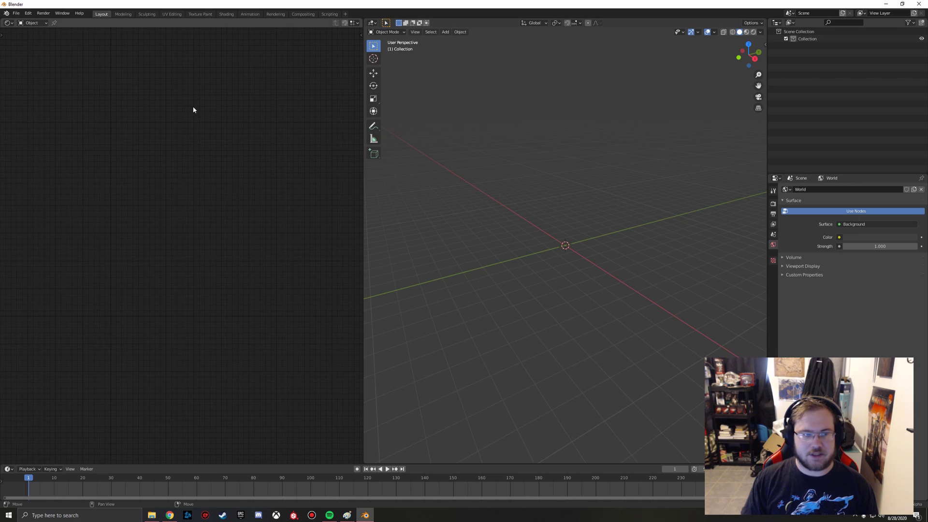
- Switch the Shader Editor to the World shader type and bring its nodes into view
left_click(32, 23)
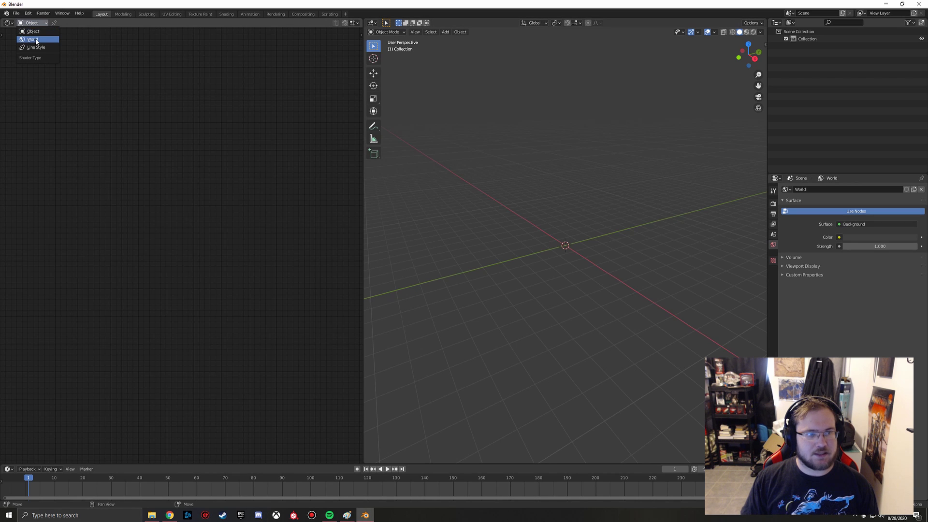
left_click(34, 39)
left_click(146, 187)
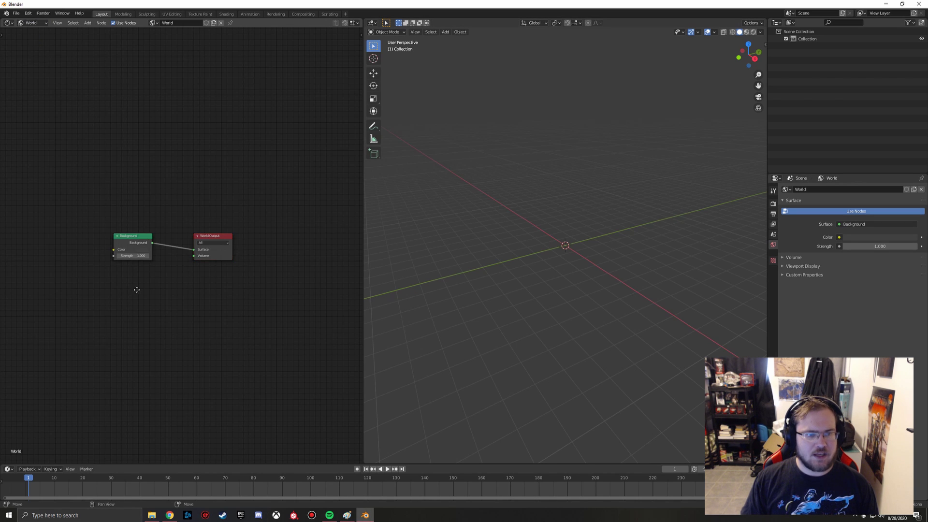
middle_click_drag(136, 290, 210, 266)
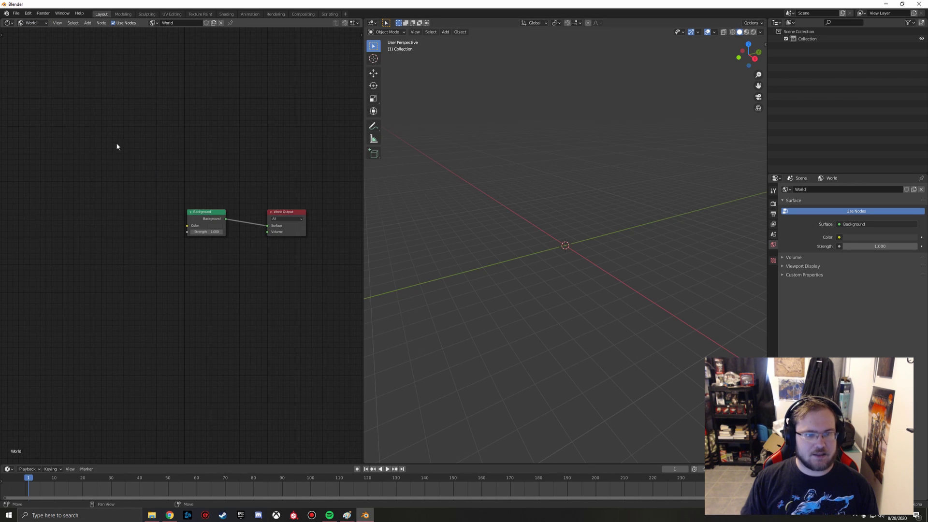
- Try a different strength on the Background node and set it back to 1
left_click(210, 228)
left_click_drag(202, 232, 222, 232)
left_click(201, 232)
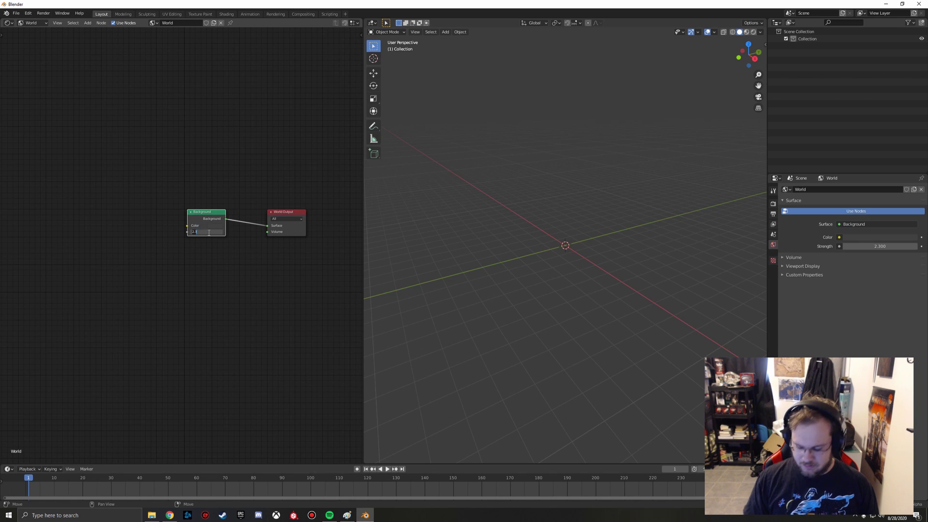
type("1")
key("Return")
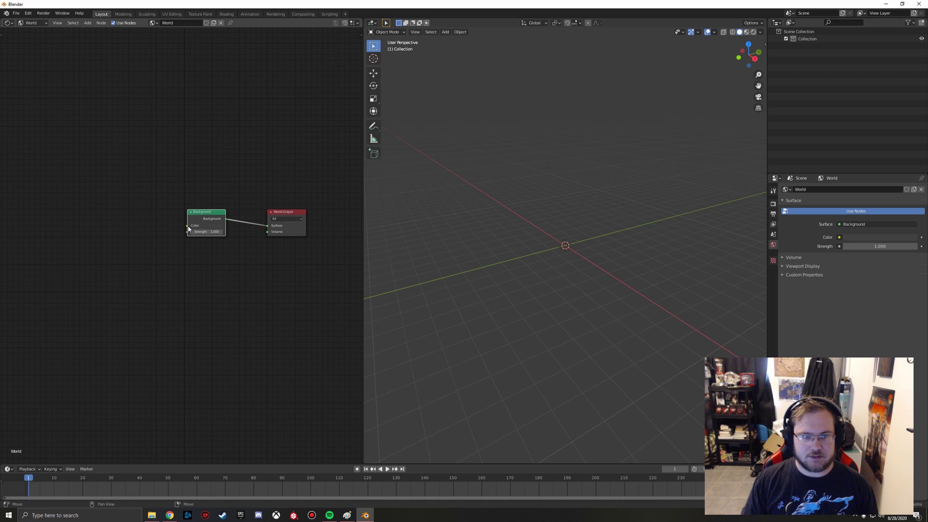
- Delete the existing Background node, leaving only World Output in the node tree
left_click_drag(188, 226, 142, 223)
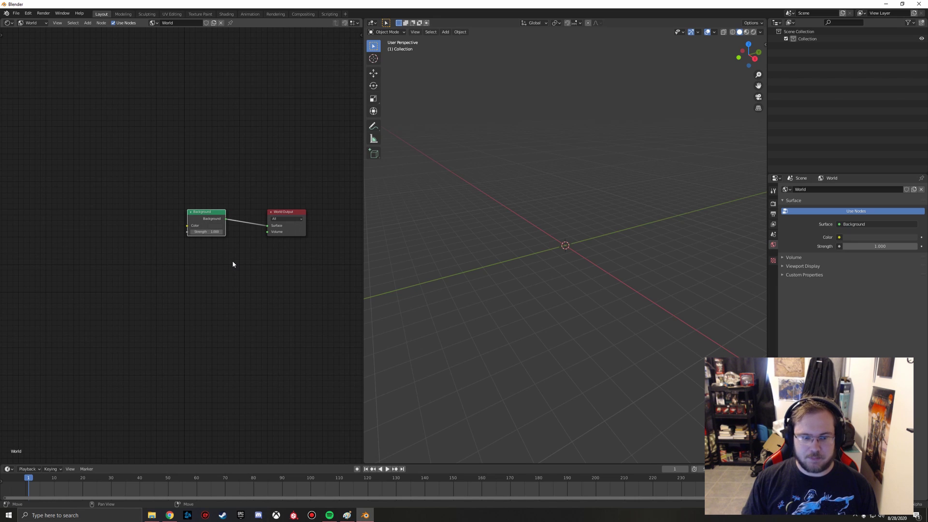
key("x")
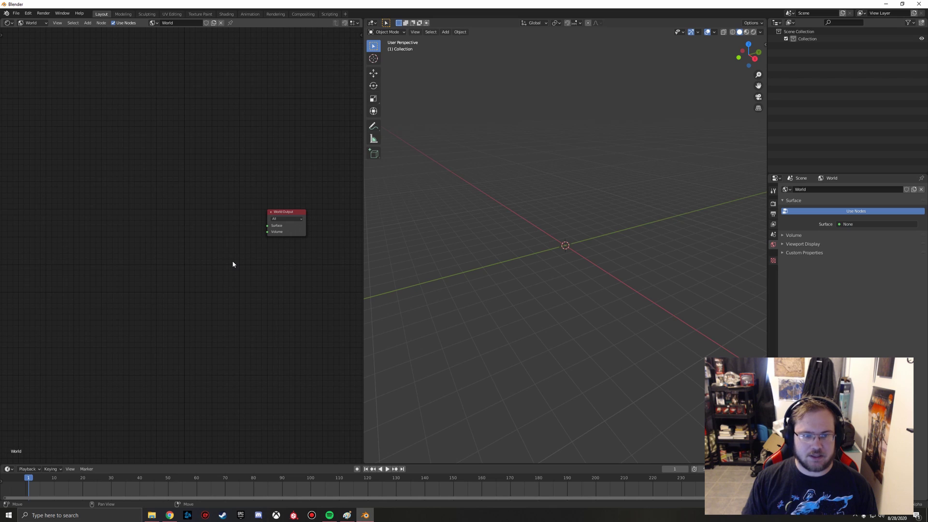
- Add a Noise Texture node well to the left of World Output and place a duplicate directly below it
key("shift+a")
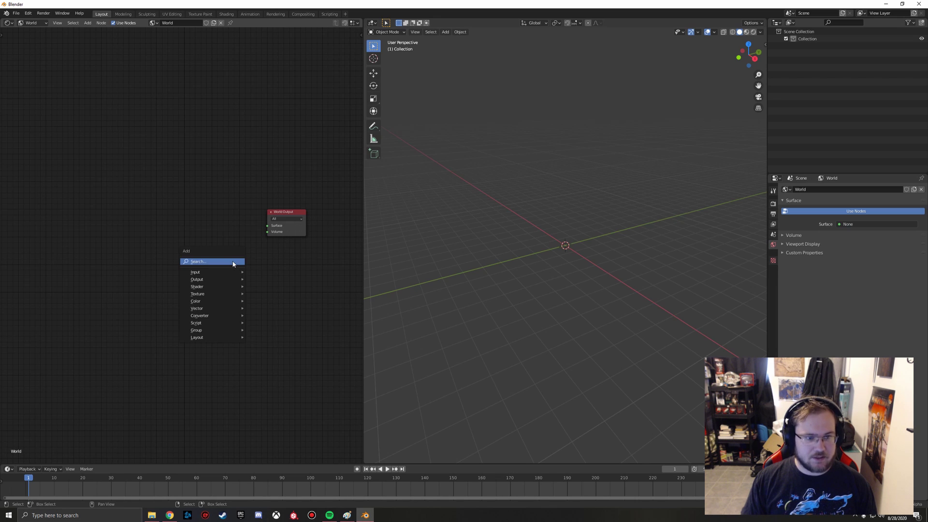
type("nl")
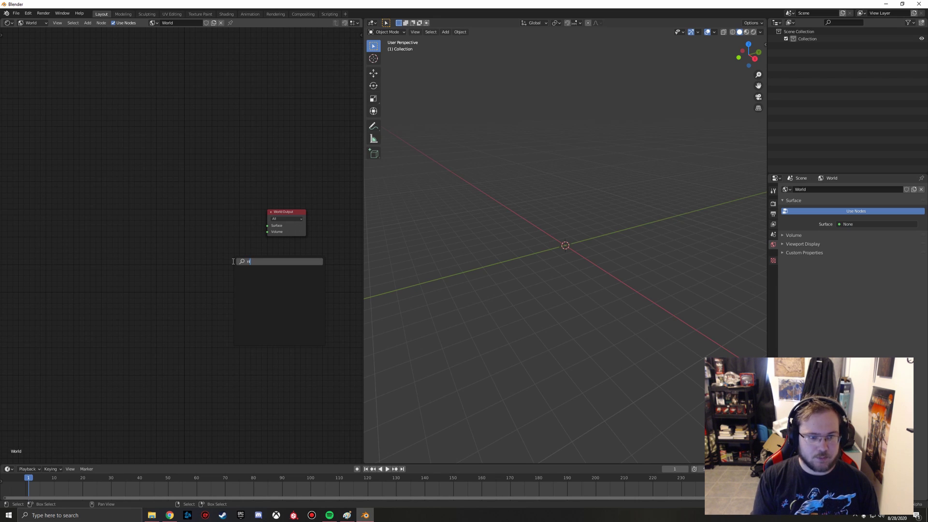
key("BackSpace")
type("oi")
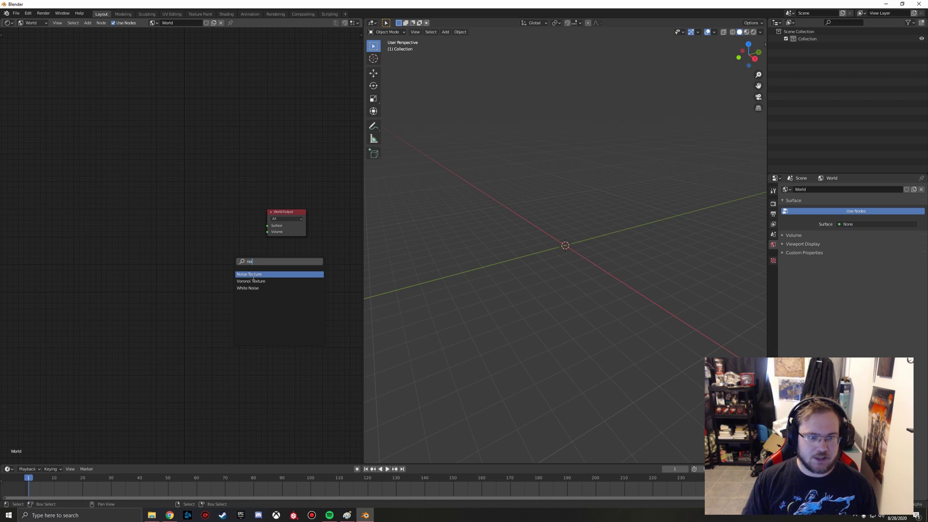
left_click(253, 274)
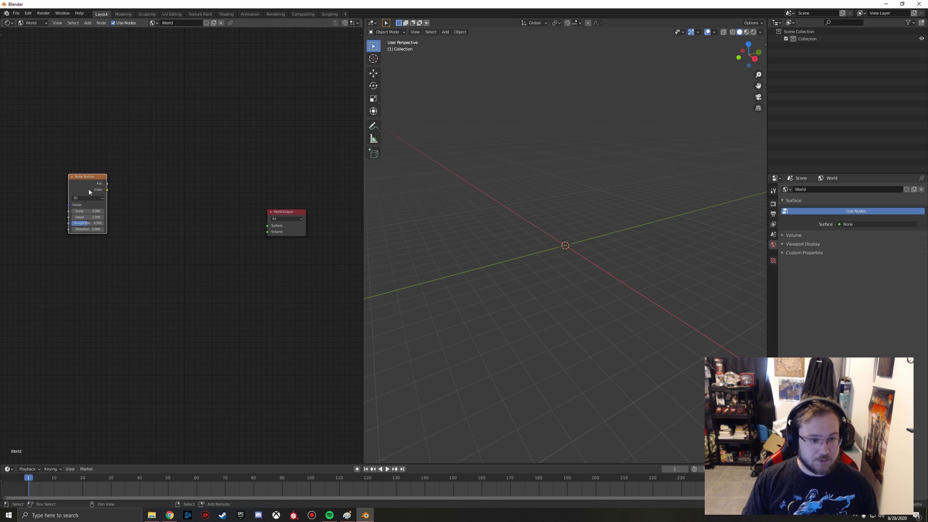
left_click(89, 192)
key("shift+d")
left_click(90, 257)
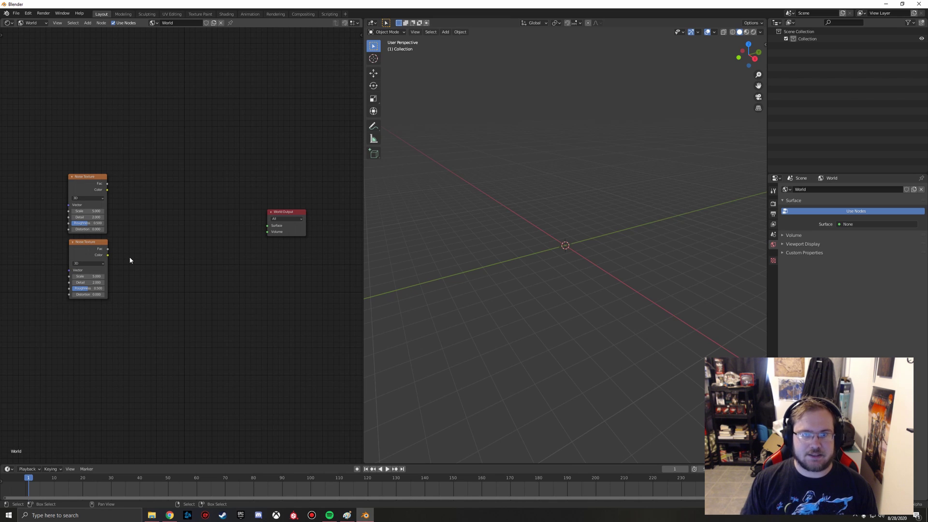
- Add a ColorRamp node beside the upper Noise Texture and place a duplicate beside the lower one
middle_click_drag(130, 260, 147, 261)
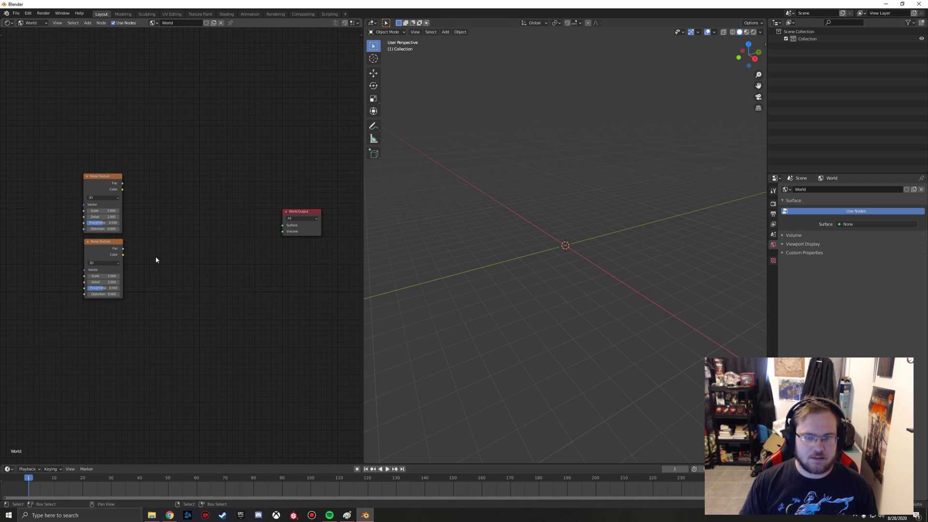
middle_click_drag(155, 260, 209, 264)
key("shift+a")
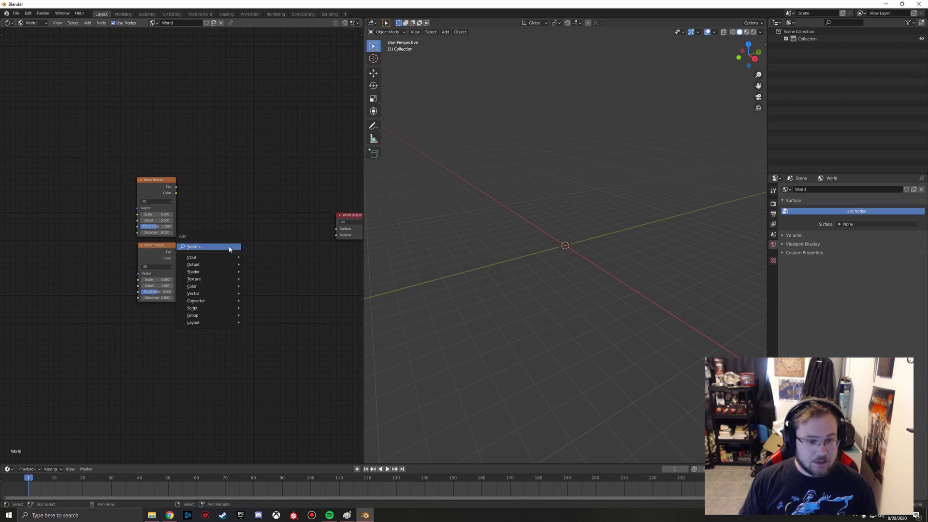
left_click(229, 247)
type("colo")
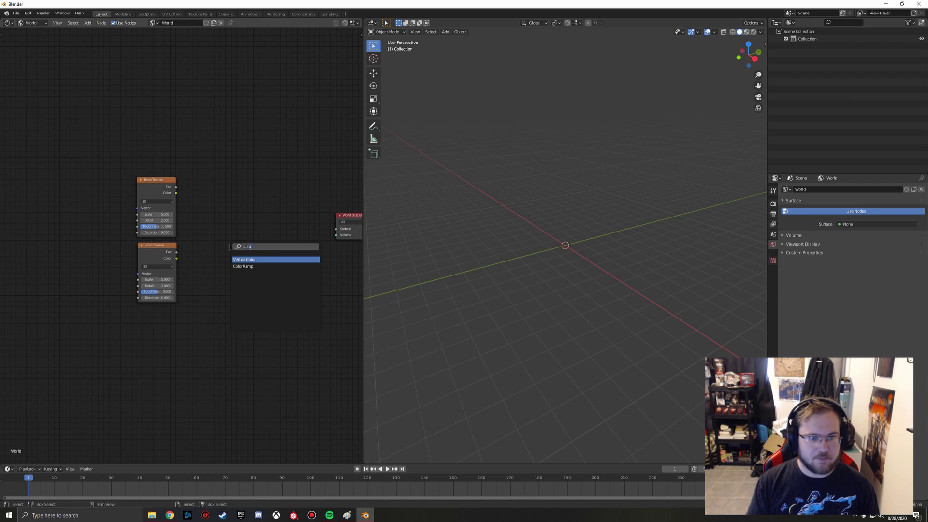
left_click(244, 267)
left_click(256, 200)
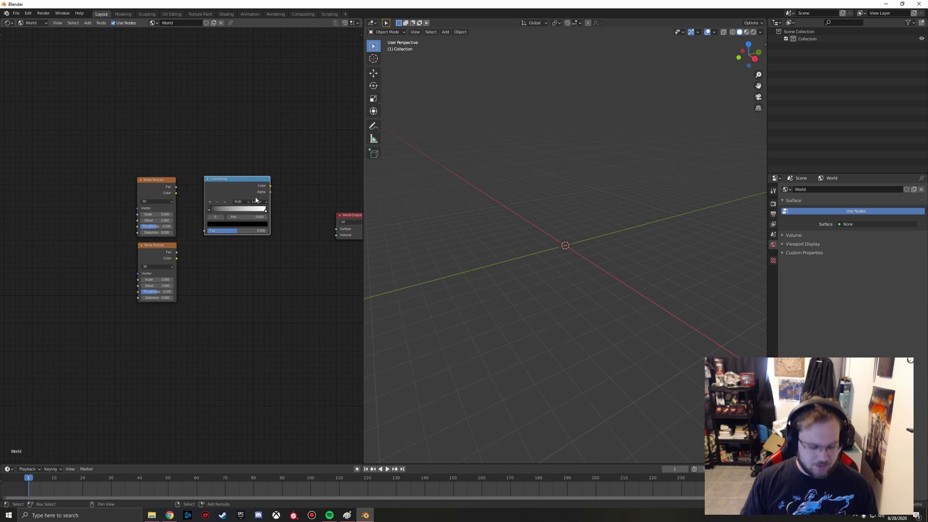
key("shift+d")
left_click(256, 266)
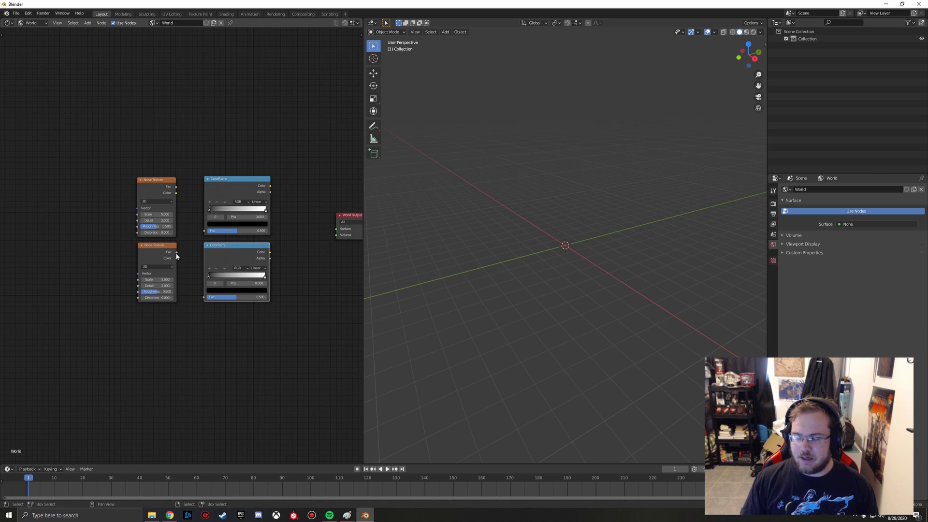
- Link each Noise Texture's Fac output to the Fac input of its neighbouring ColorRamp, and move World Output farther right
left_click_drag(177, 252, 204, 297)
left_click_drag(177, 187, 204, 231)
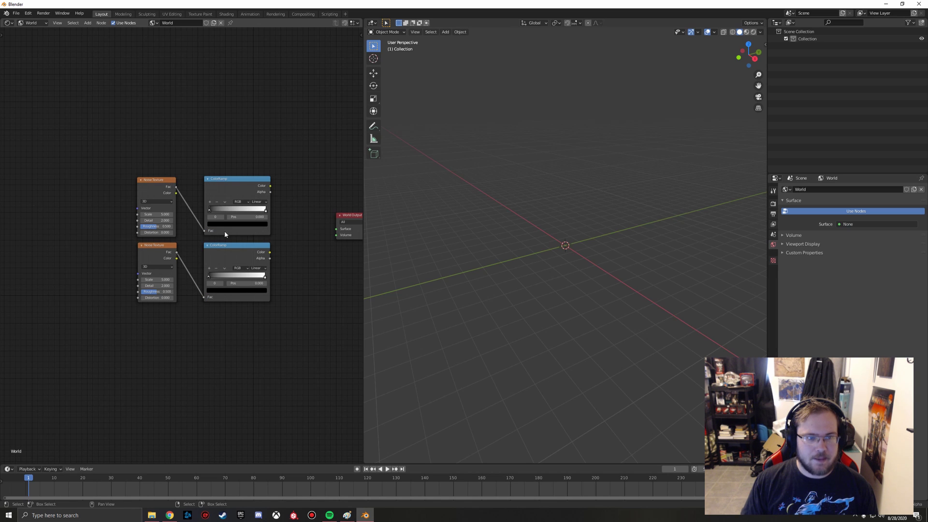
key("Home")
left_click_drag(290, 230, 334, 231)
middle_click_drag(312, 246, 231, 242)
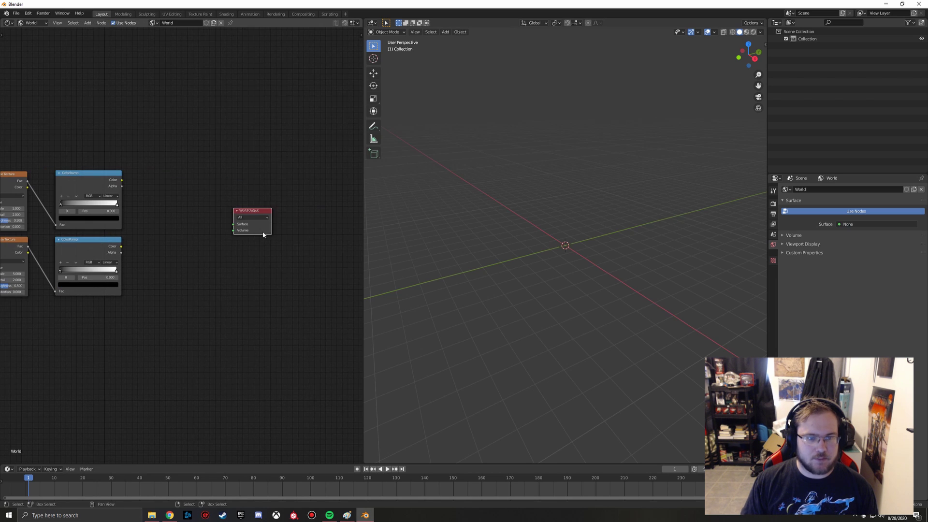
left_click_drag(262, 232, 301, 230)
- Add a Background node to the right of the upper ColorRamp and place a duplicate beside the lower one
left_click(195, 221)
key("shift+a")
left_click(194, 221)
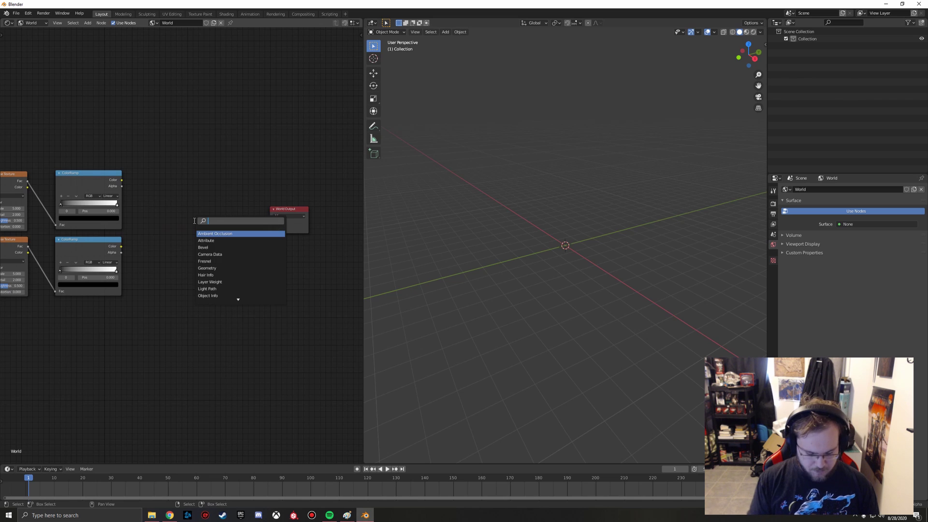
type("back")
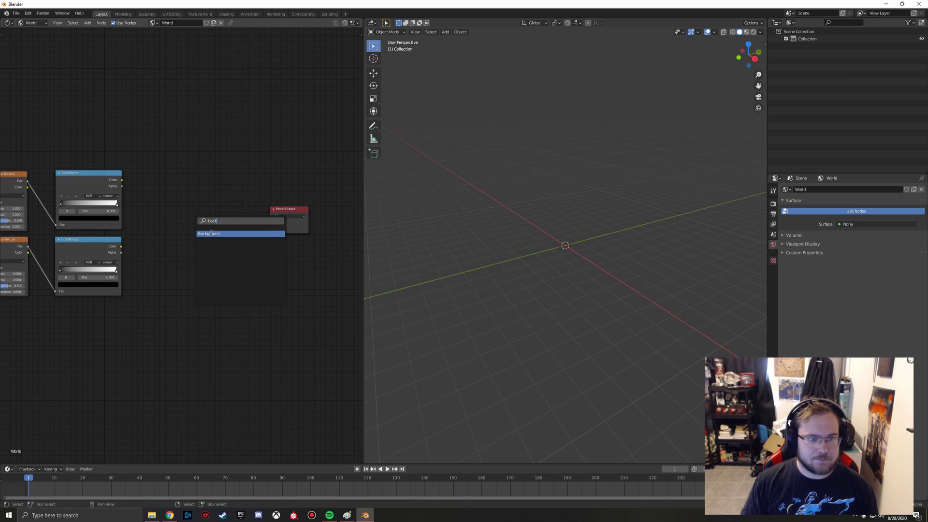
left_click(212, 233)
left_click(198, 202)
key("shift+d")
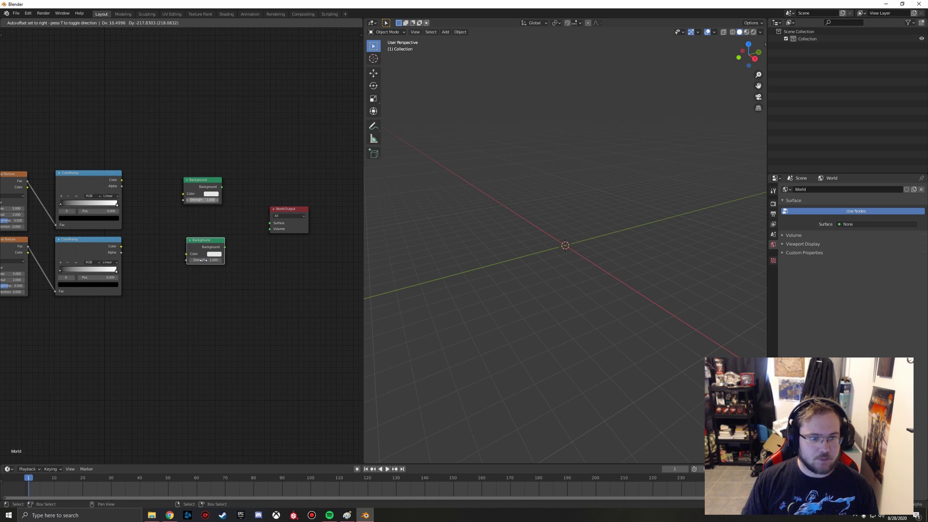
left_click(196, 264)
- Insert a Mix Shader between the two Background nodes and World Output, linking the backgrounds into it and its output to Surface
left_click_drag(288, 210, 330, 212)
left_click(265, 225)
key("shift+a")
left_click(263, 226)
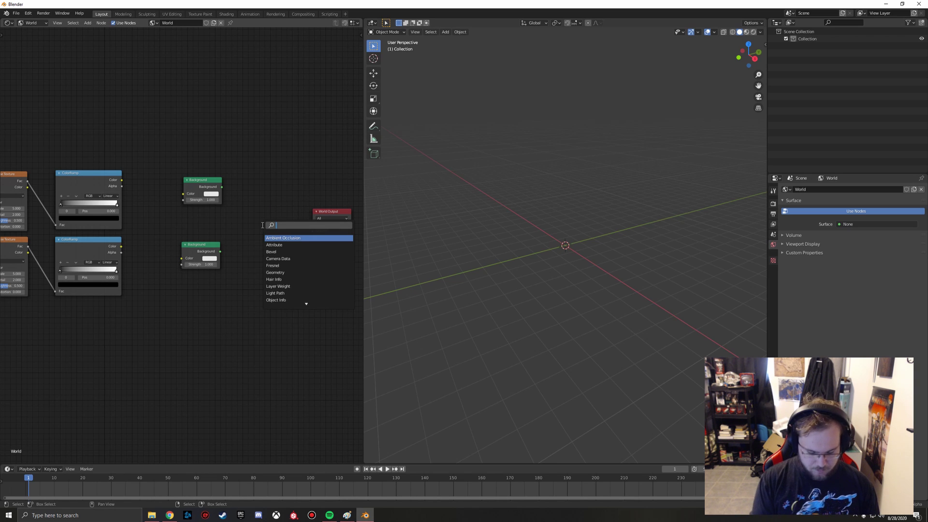
type("mix")
key("Return")
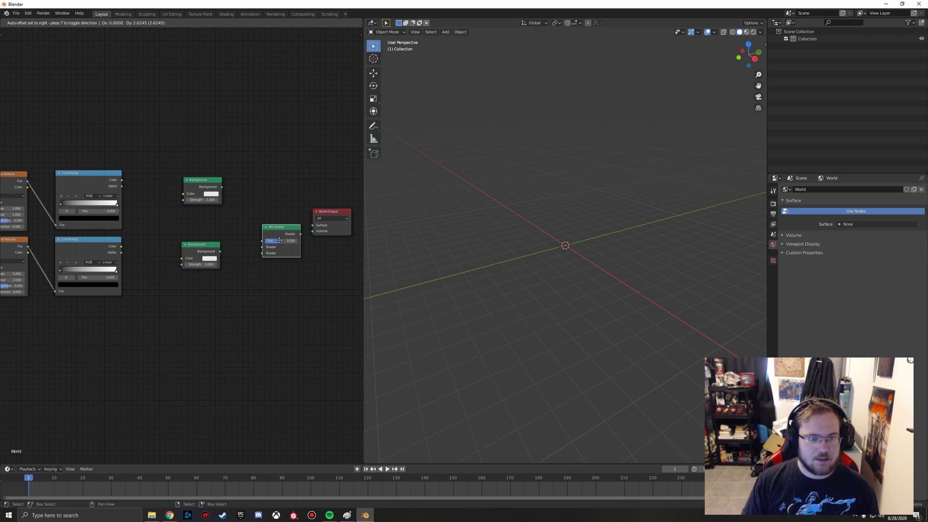
left_click(269, 224)
left_click_drag(289, 216, 313, 226)
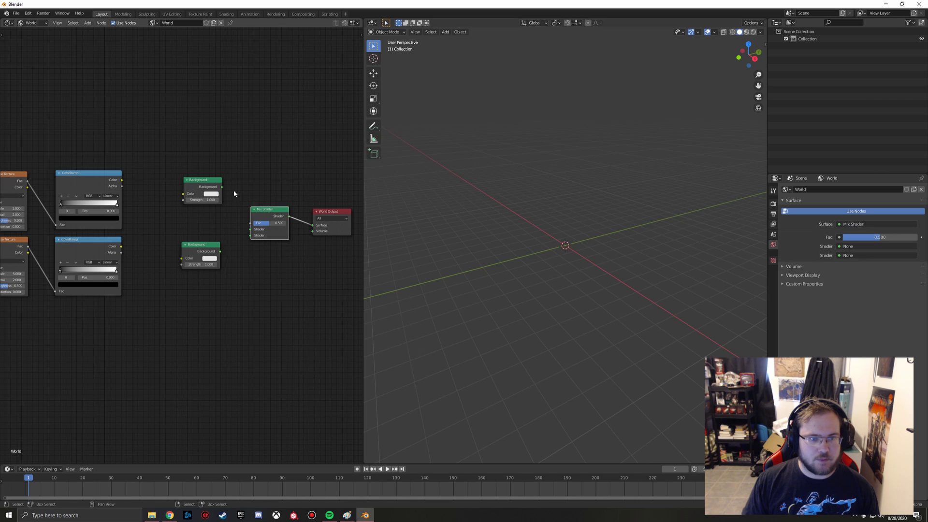
left_click_drag(222, 186, 252, 238)
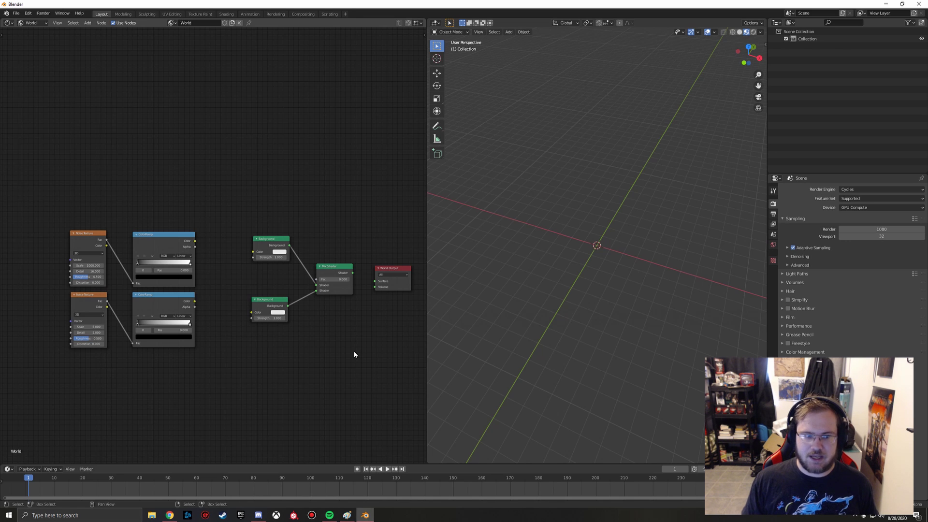
- Examine the Scale and Detail settings of the upper Noise Texture node up close
middle_click_drag(298, 376, 351, 362)
scroll(163, 242, "up", 7)
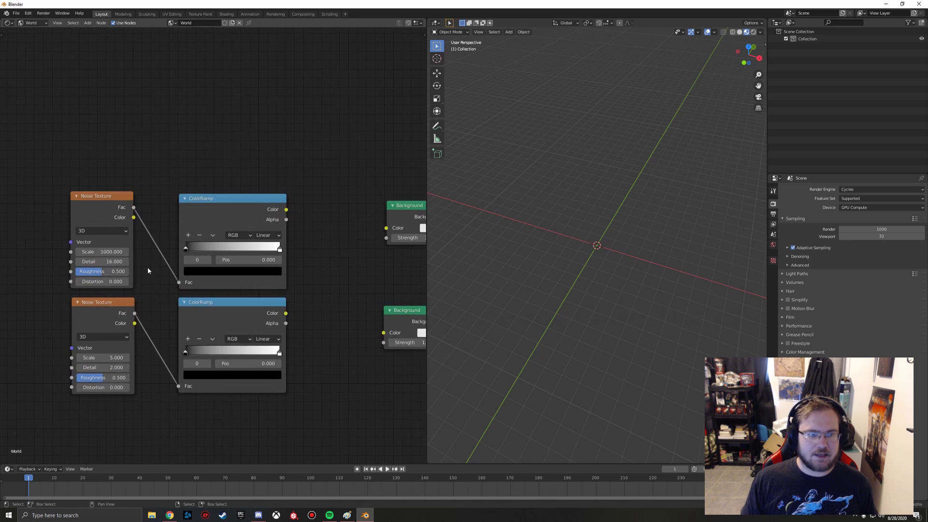
middle_click_drag(148, 268, 262, 288)
scroll(263, 289, "up", 2)
scroll(266, 289, "up", 2)
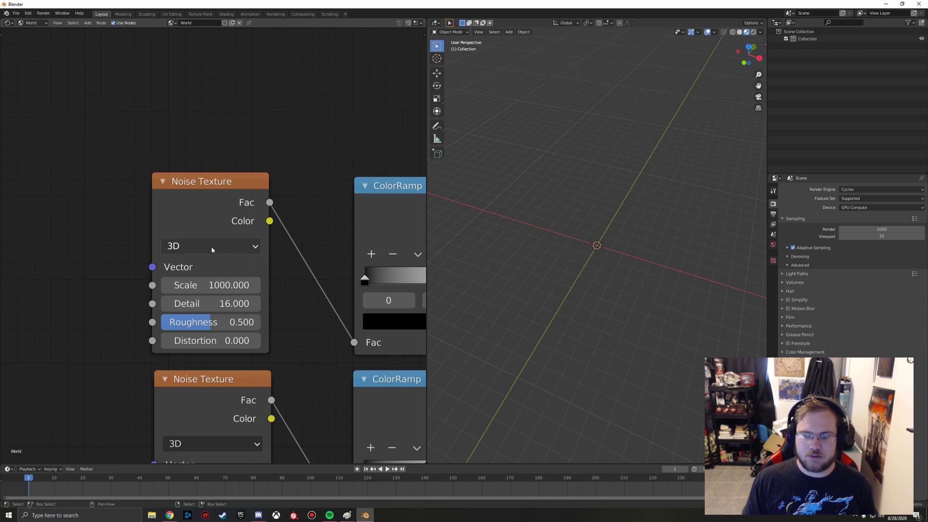
scroll(280, 285, "down", 1)
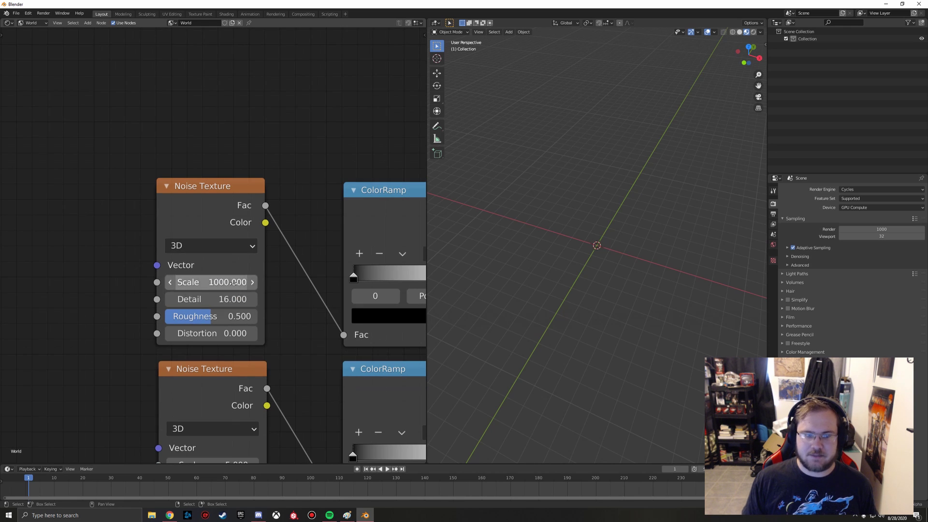
- Look over the upper and lower ColorRamp nodes and their connections to the Noise Texture nodes
scroll(270, 266, "down", 1)
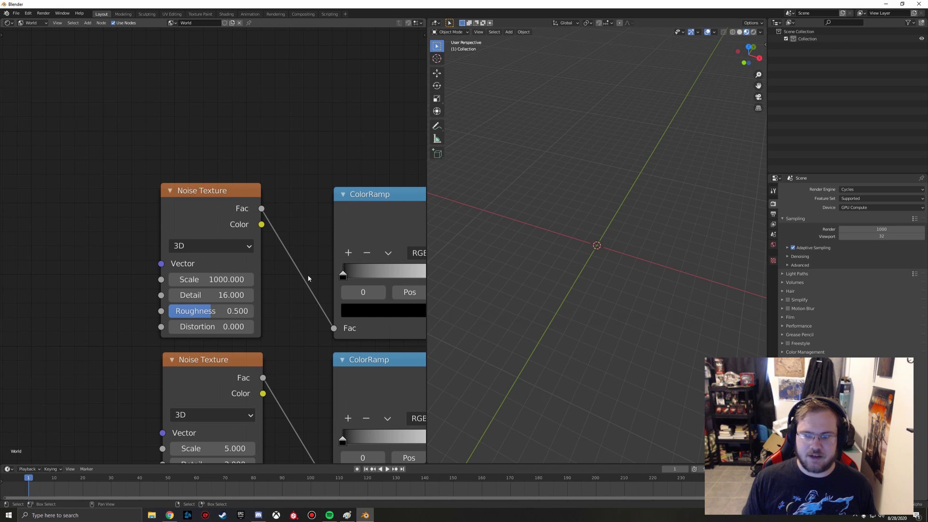
middle_click_drag(308, 276, 232, 271)
scroll(231, 271, "down", 2)
middle_click_drag(299, 268, 259, 279)
scroll(172, 246, "down", 2)
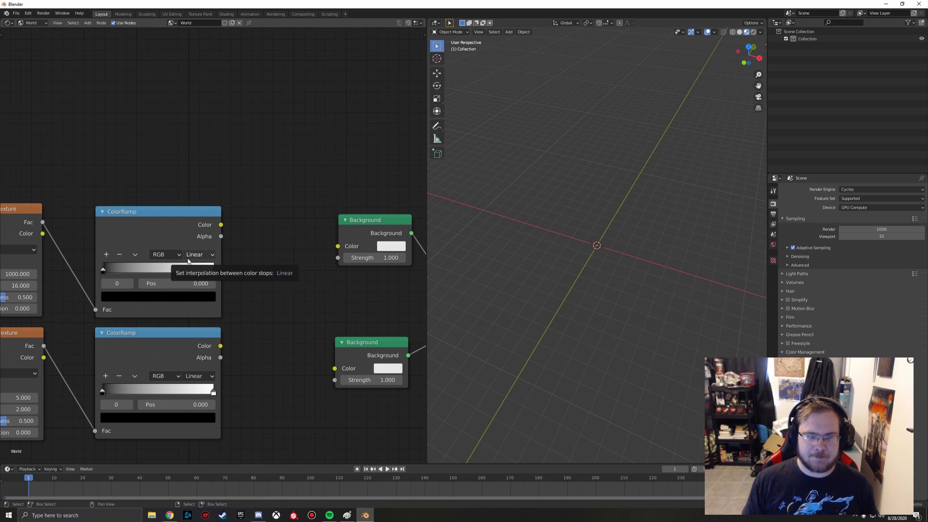
scroll(285, 274, "down", 2)
middle_click_drag(285, 273, 346, 283)
scroll(266, 283, "down", 1)
scroll(220, 268, "up", 5)
middle_click_drag(243, 269, 277, 260)
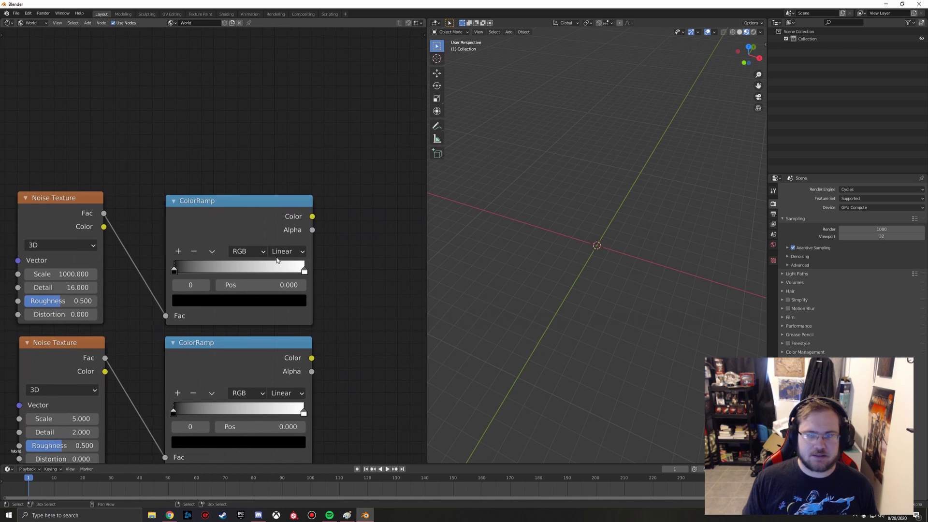
- Hide the 3D viewport's gizmos and overlays, and enable Scene World in its viewport shading options
left_click(691, 33)
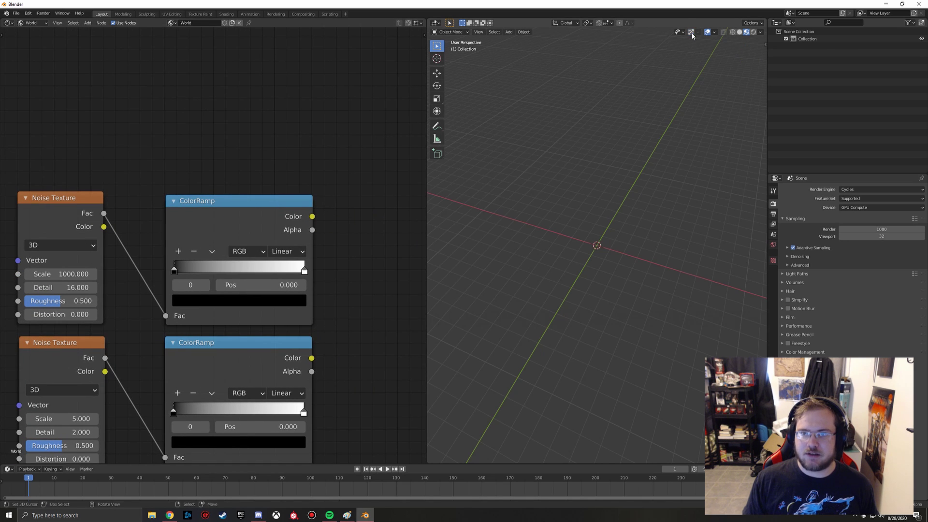
left_click(708, 32)
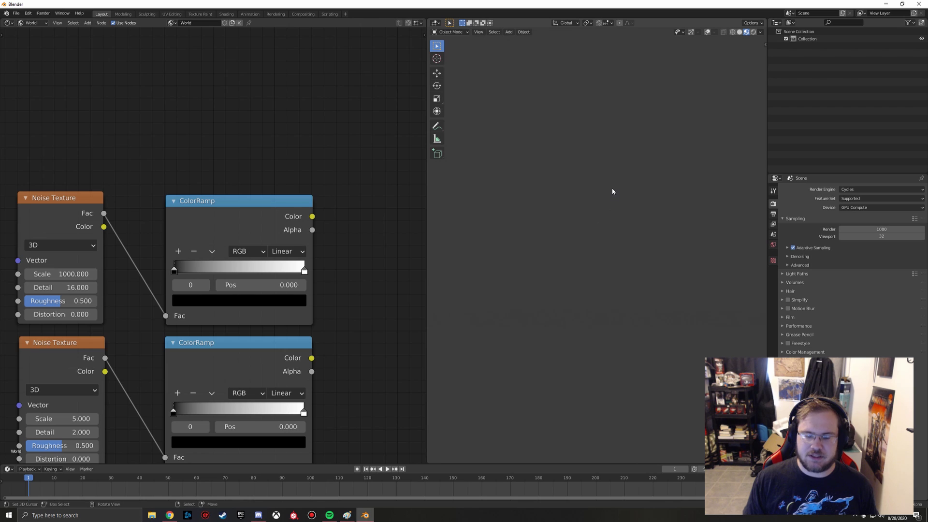
left_click(761, 32)
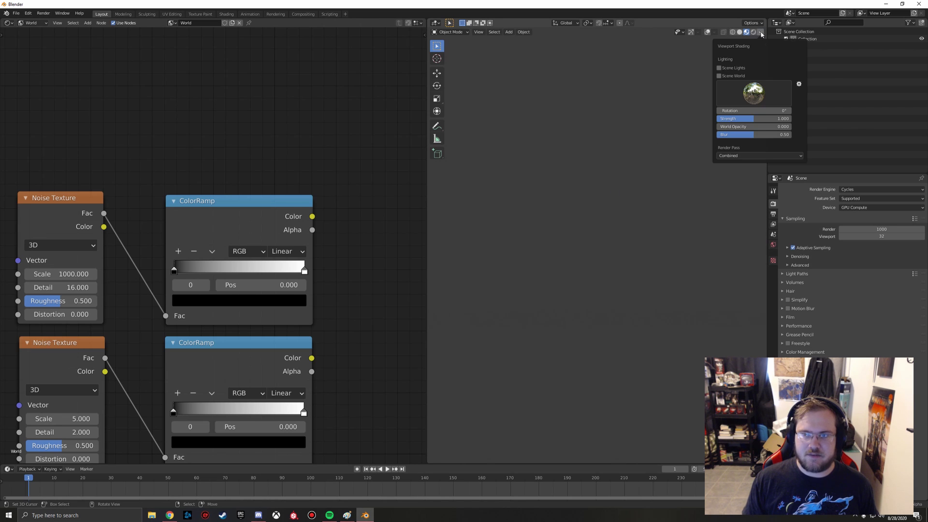
left_click(719, 75)
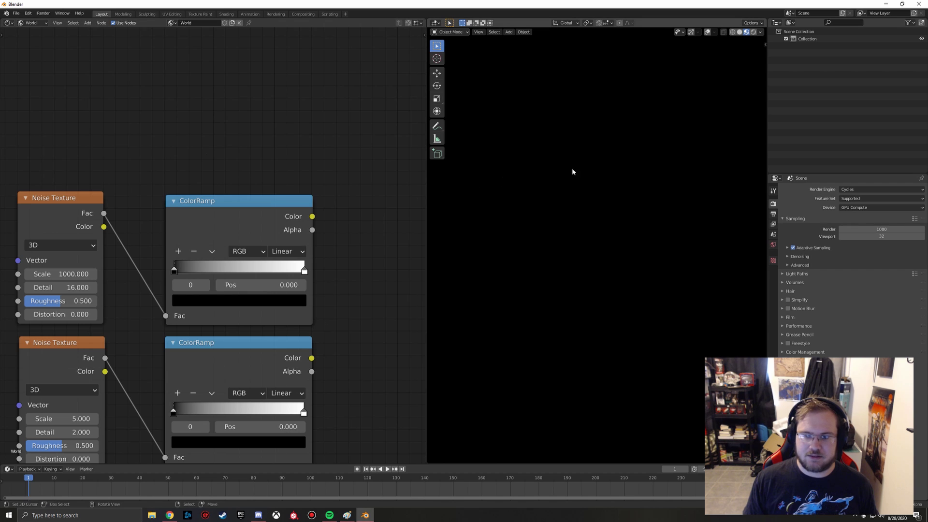
- Preview the upper ColorRamp's color through a Viewer node, and move that Viewer above the Background nodes
scroll(362, 173, "down", 2)
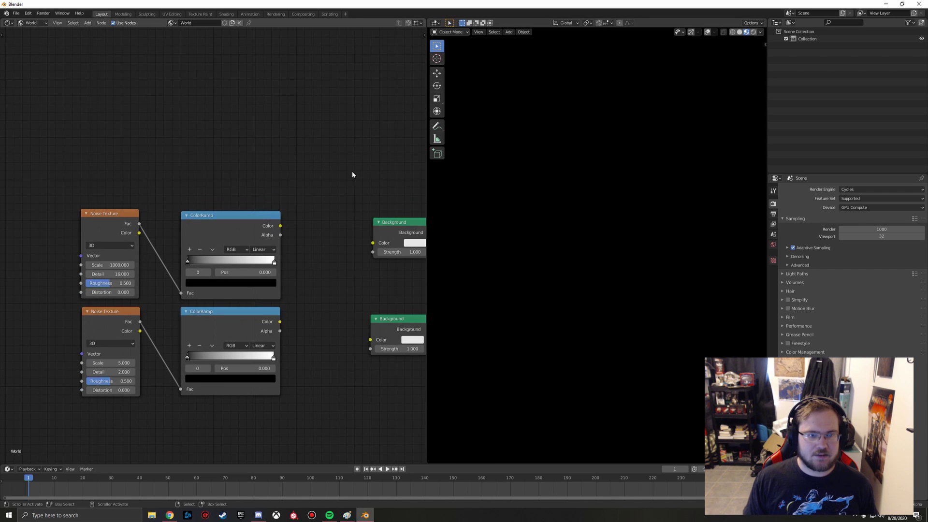
middle_click_drag(351, 171, 277, 166)
scroll(244, 187, "down", 1)
left_click(136, 233)
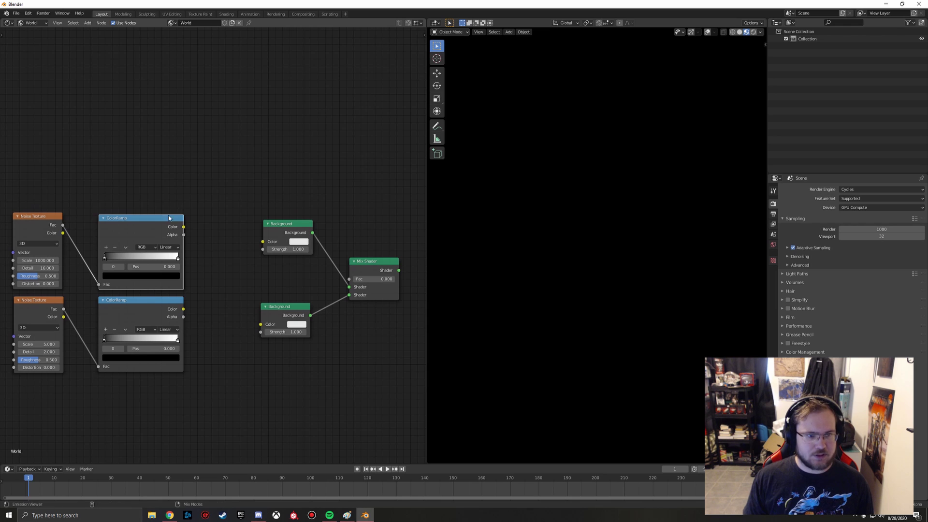
left_click(149, 232, "ctrl+shift")
middle_click_drag(303, 174, 174, 156)
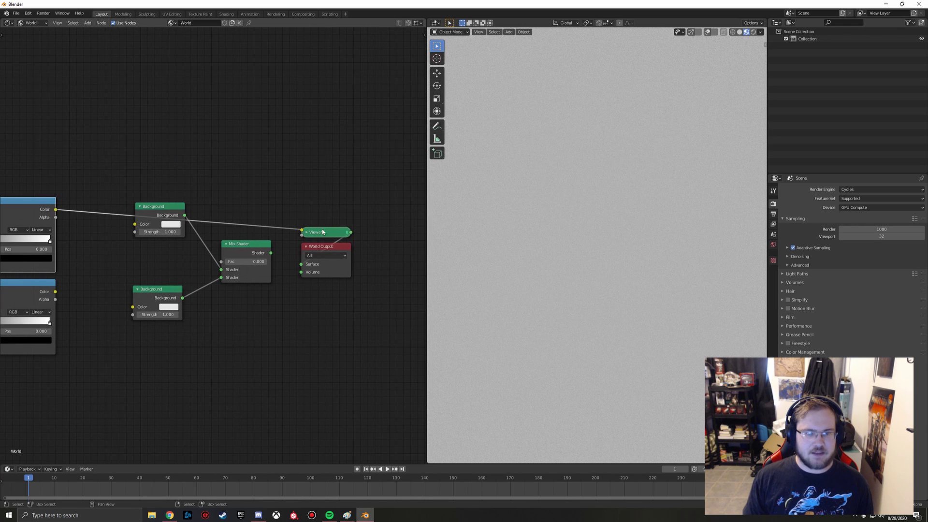
left_click_drag(328, 235, 204, 114)
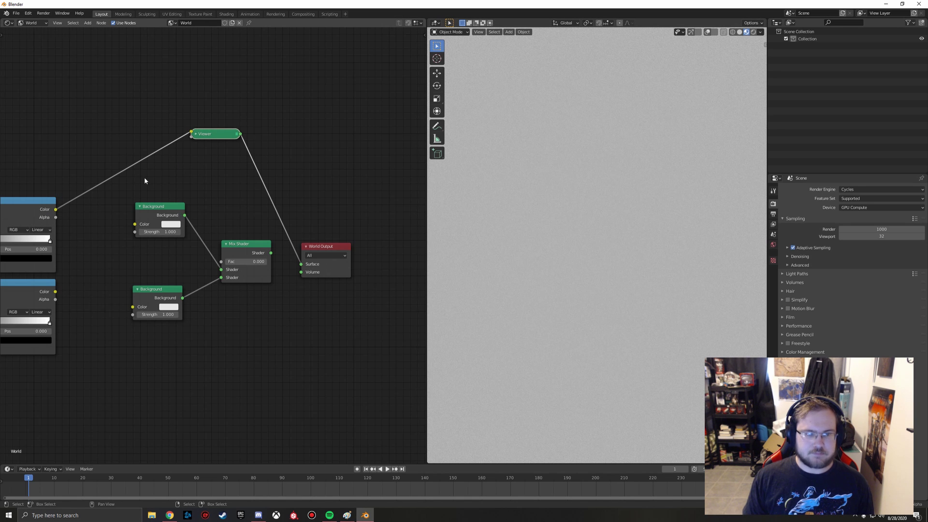
- Preview the Mix Shader, the upper Background node and the Mix Shader again in the viewport
scroll(146, 190, "left", 3, "ctrl")
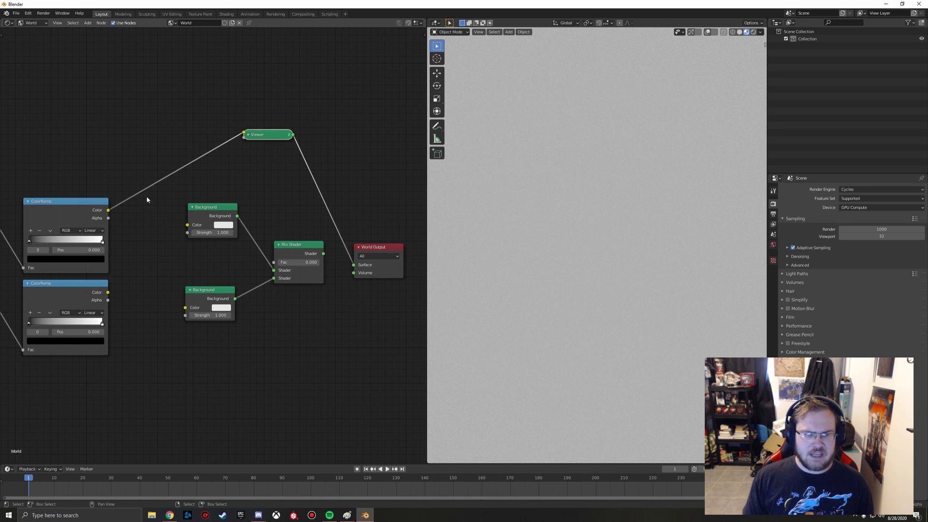
left_click(289, 251, "ctrl+shift")
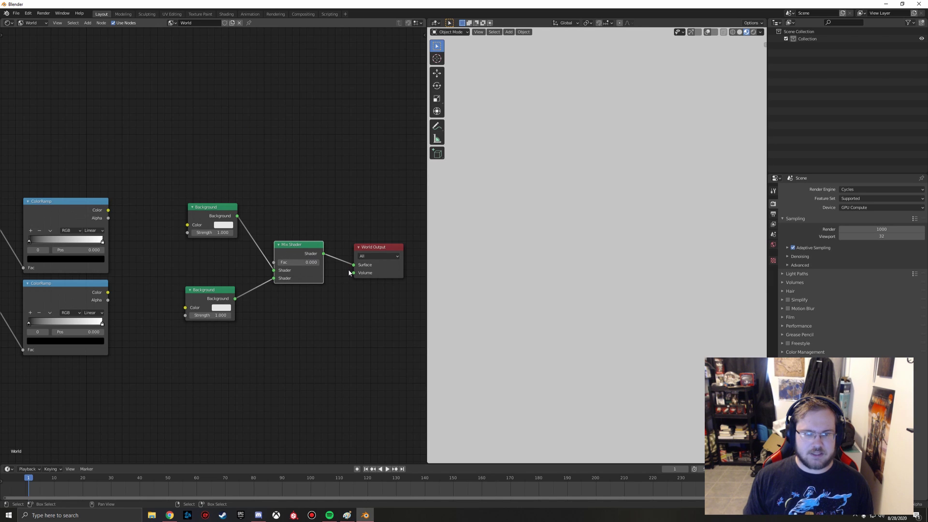
left_click(199, 215, "ctrl+shift")
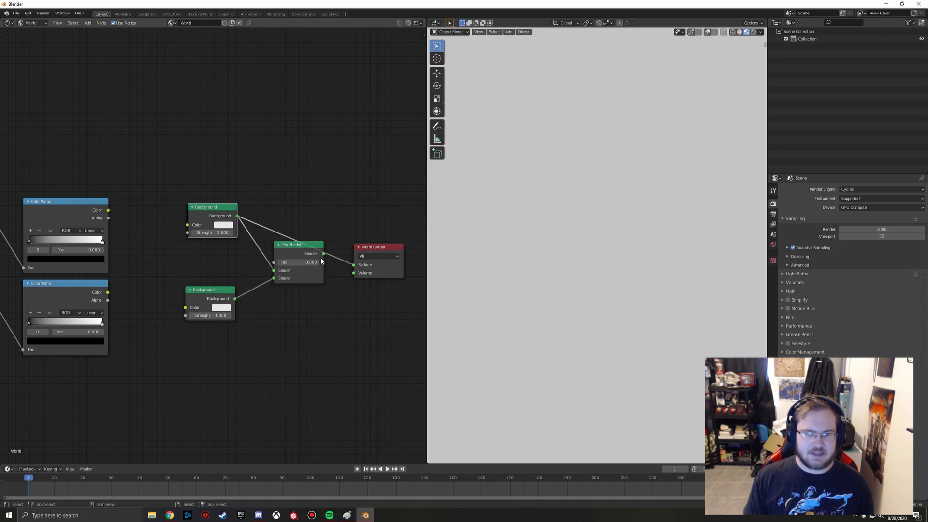
left_click(291, 254, "ctrl+shift")
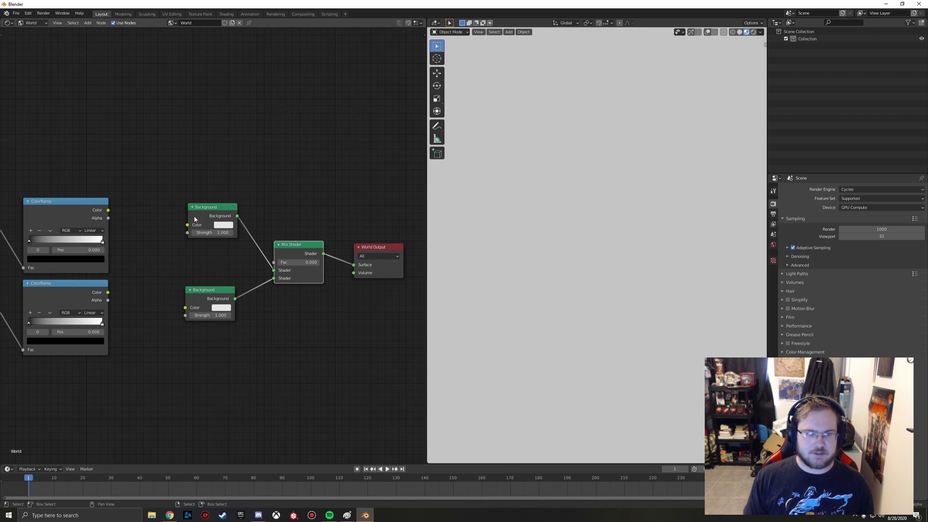
- Preview the upper ColorRamp through a Viewer node again, placing the Viewer above the upper Background node
left_click(63, 213, "ctrl+shift")
left_click_drag(387, 242, 234, 142)
middle_click_drag(284, 191, 317, 191)
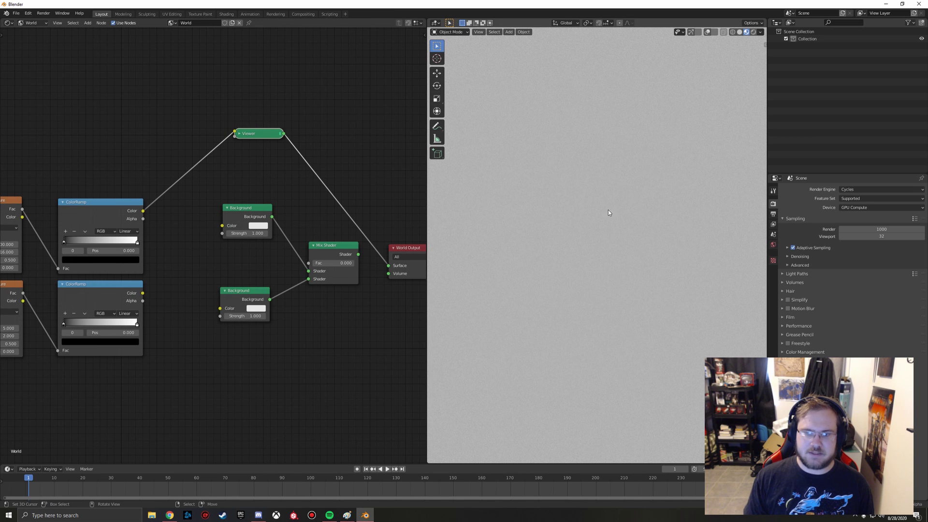
- Set the position of the upper ColorRamp's black stop to 0.700
middle_click_drag(22, 158, 108, 158)
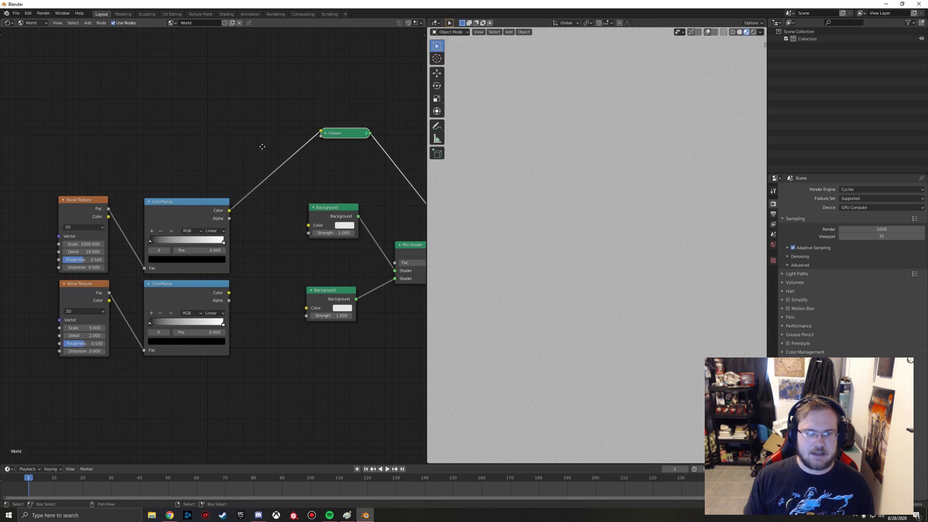
middle_click_drag(164, 243, 218, 240)
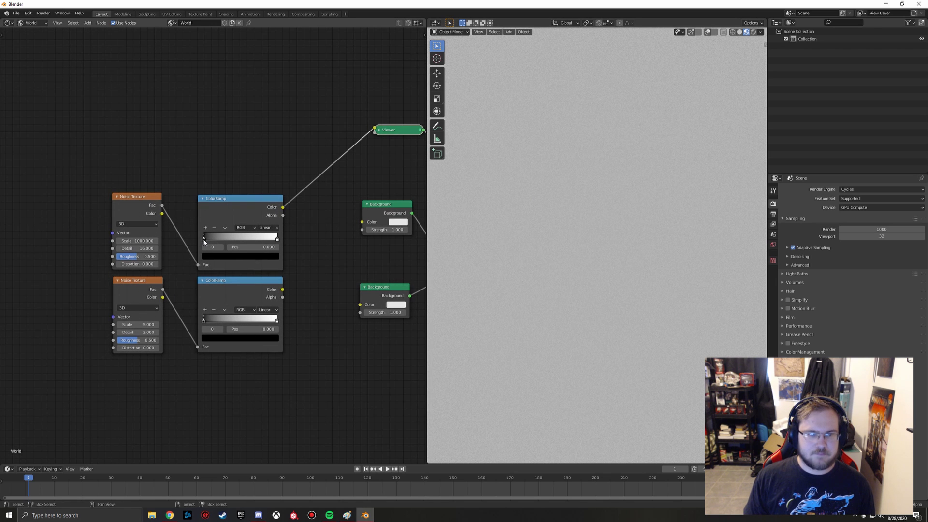
left_click(240, 247)
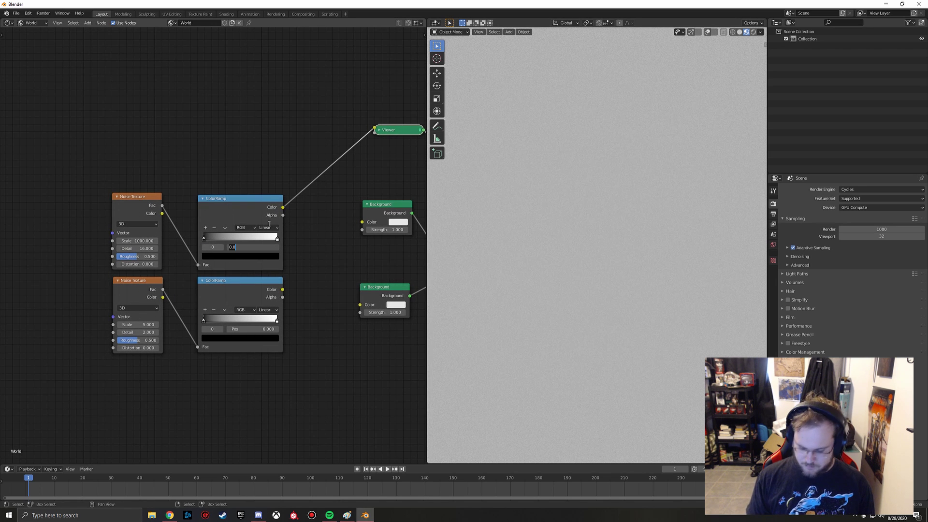
key("Return")
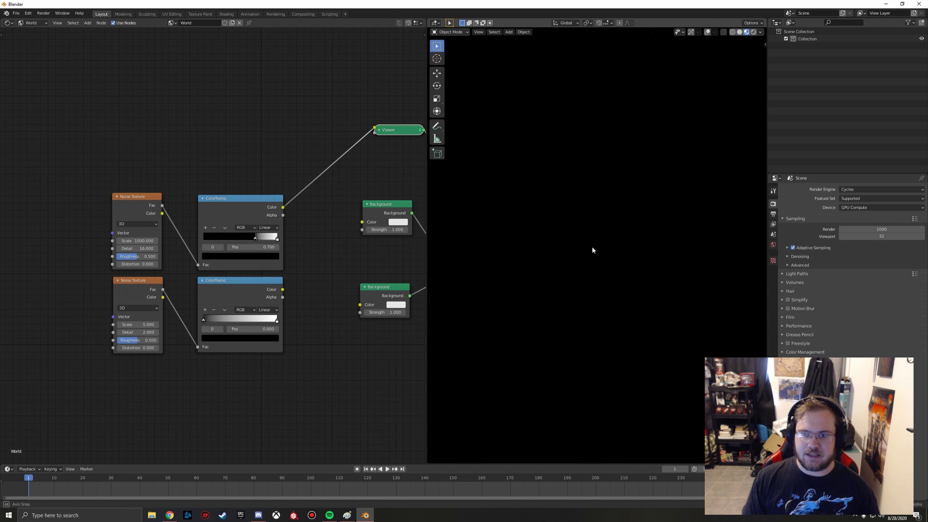
- Add a color stop between the black and white stops of the upper ColorRamp and set its position to 0.710
scroll(299, 245, "up", 1)
scroll(299, 245, "up", 3)
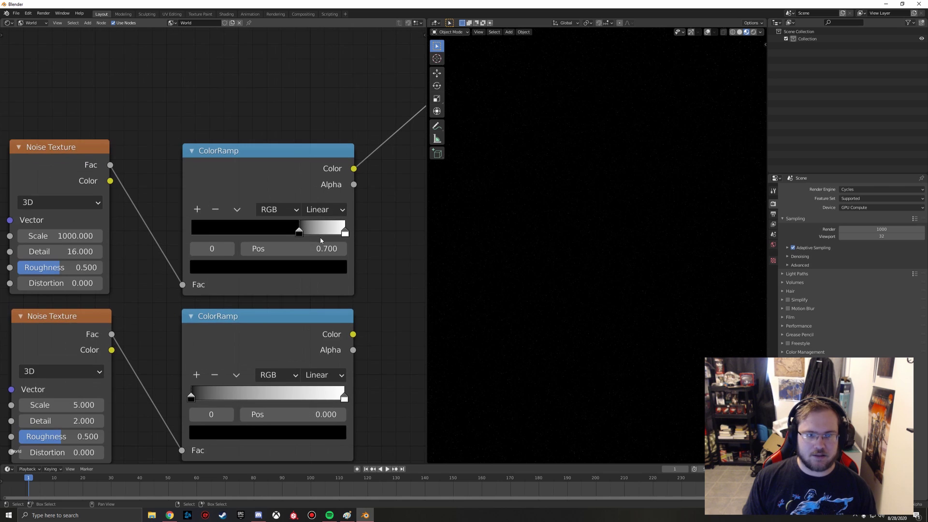
scroll(323, 252, "up", 1)
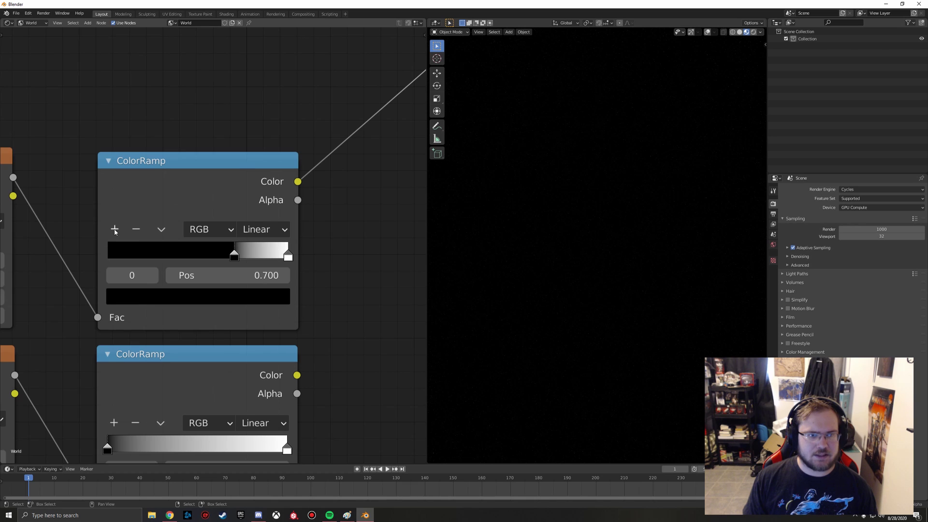
left_click(114, 229)
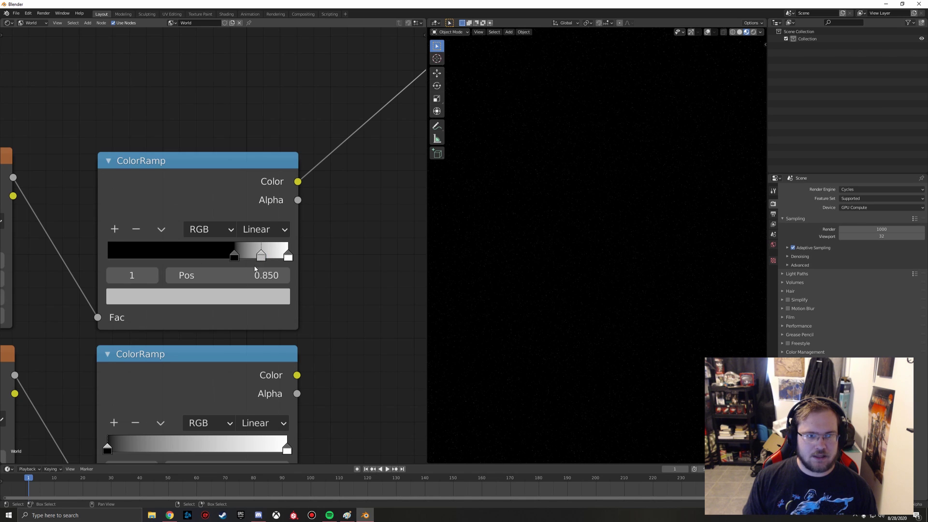
left_click(239, 275)
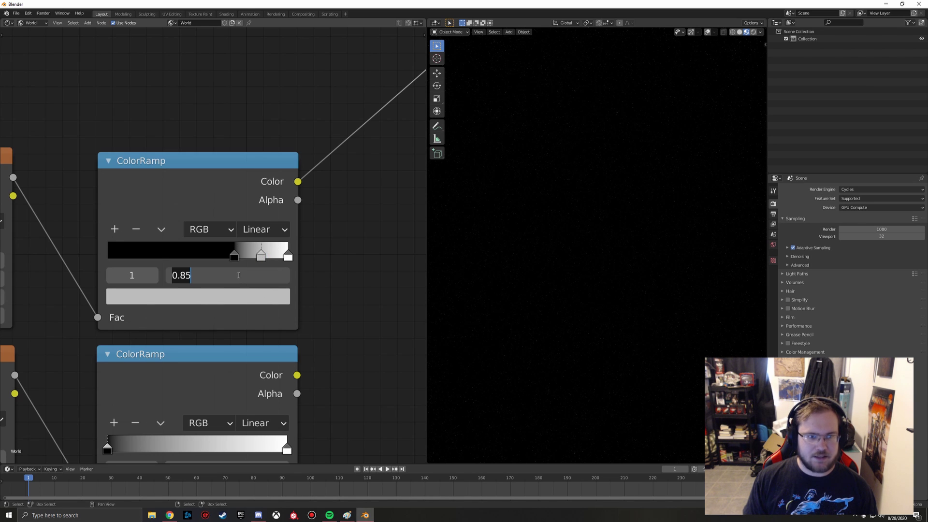
type(".71")
key("Return")
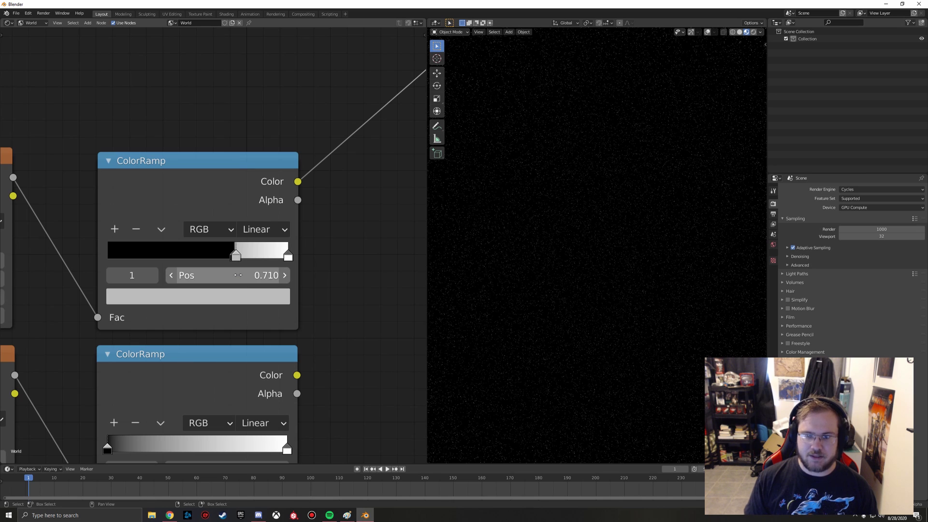
- Color the upper ColorRamp's 0.710 stop a fully saturated red with its value raised to 1.000
left_click(223, 296)
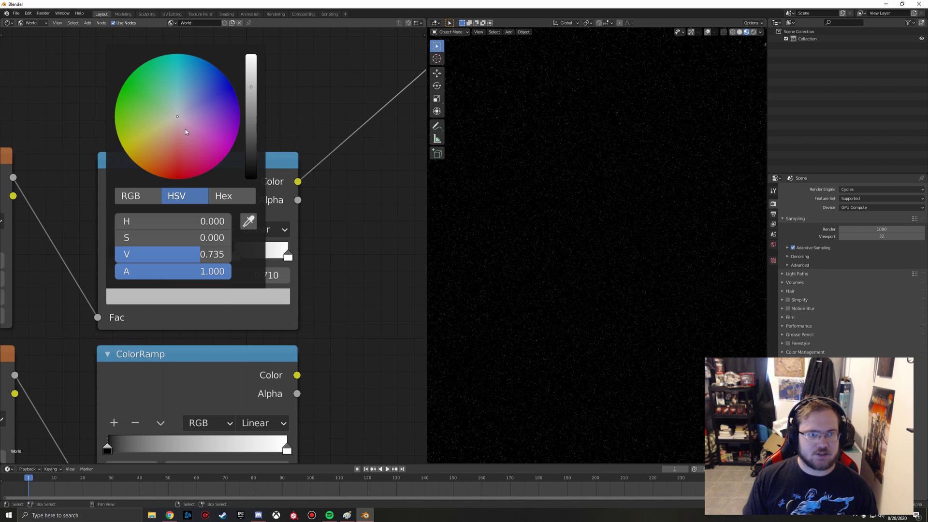
left_click_drag(174, 254, 239, 256)
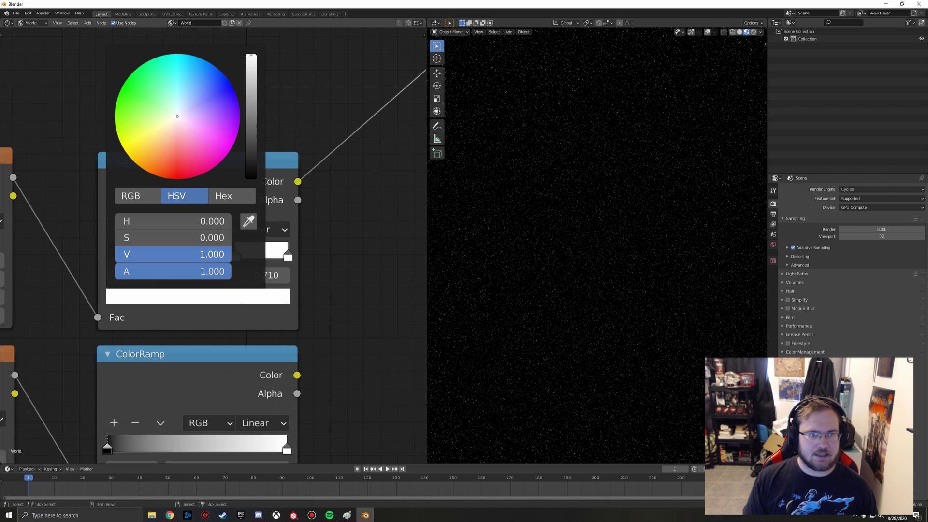
left_click_drag(187, 244, 284, 288)
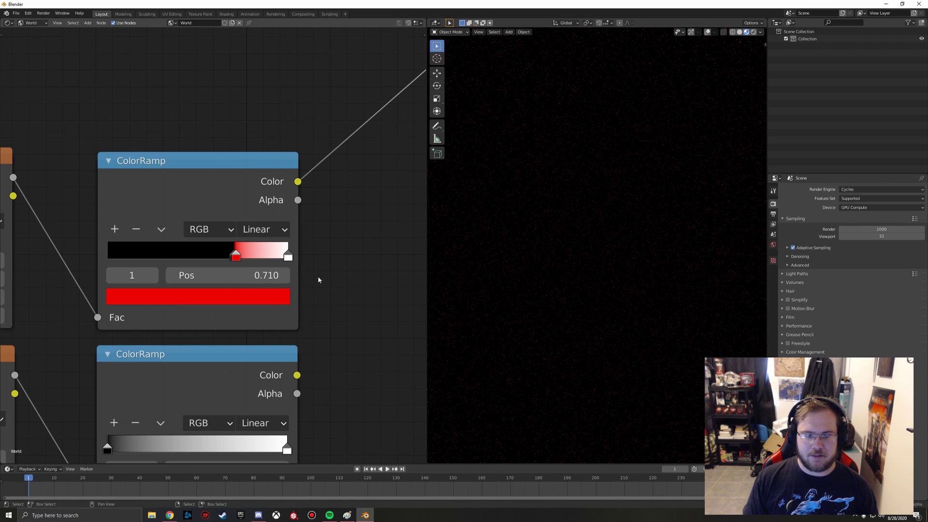
- Add another color stop to the upper ColorRamp and set its position to 0.720
left_click(115, 231)
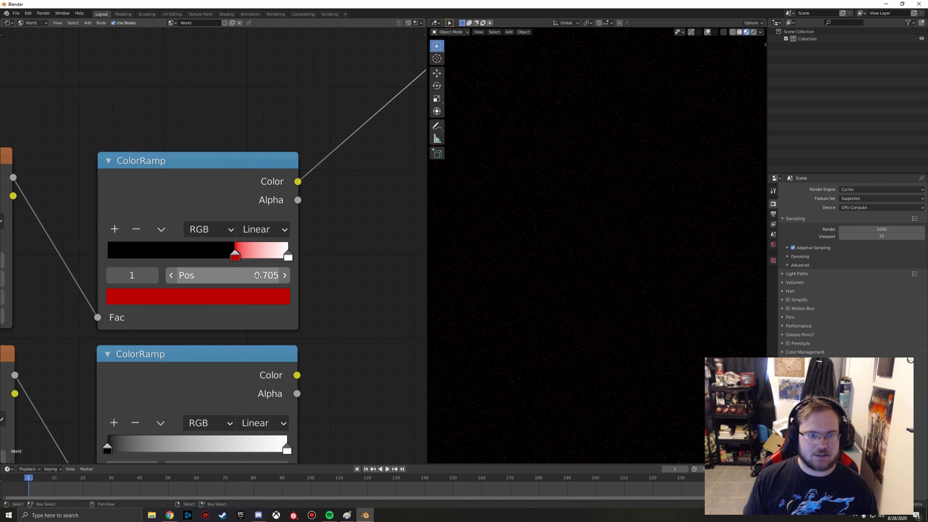
left_click(251, 279)
type(".72")
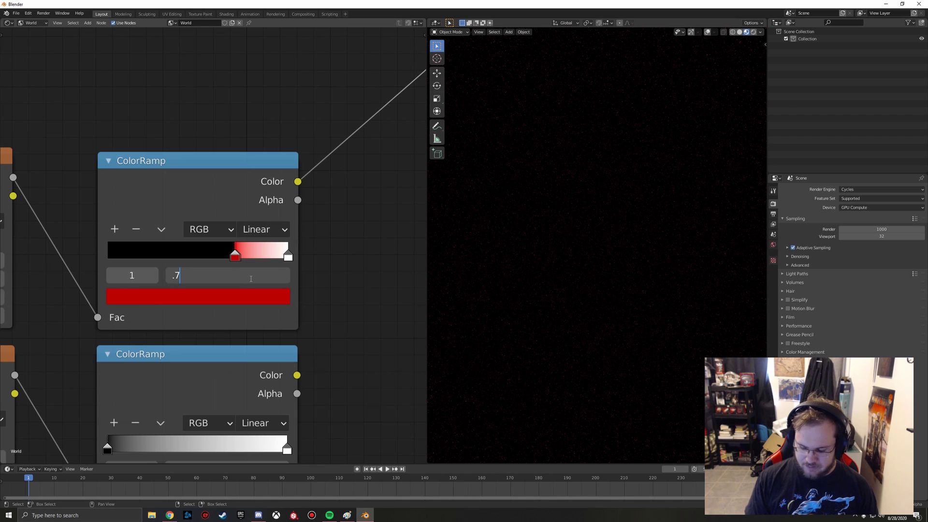
key("Return")
- Color the upper ColorRamp's 0.720 stop blue, with hue 0.666, saturation 1.000 and value 1.000
left_click(191, 299)
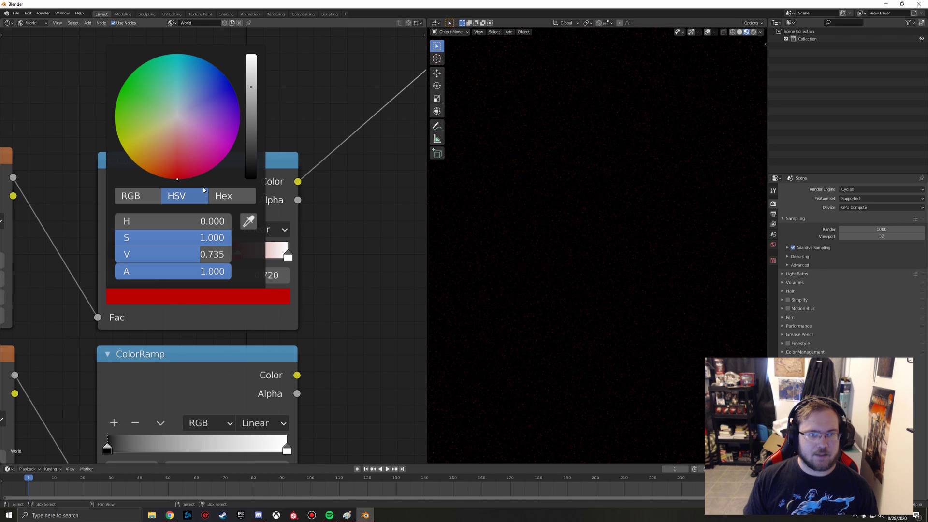
left_click_drag(209, 91, 234, 89)
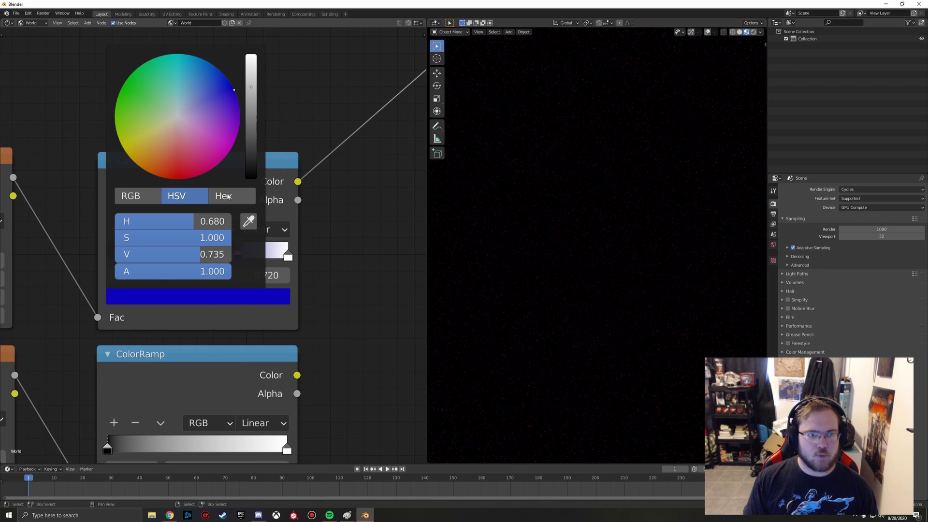
left_click_drag(190, 256, 229, 255)
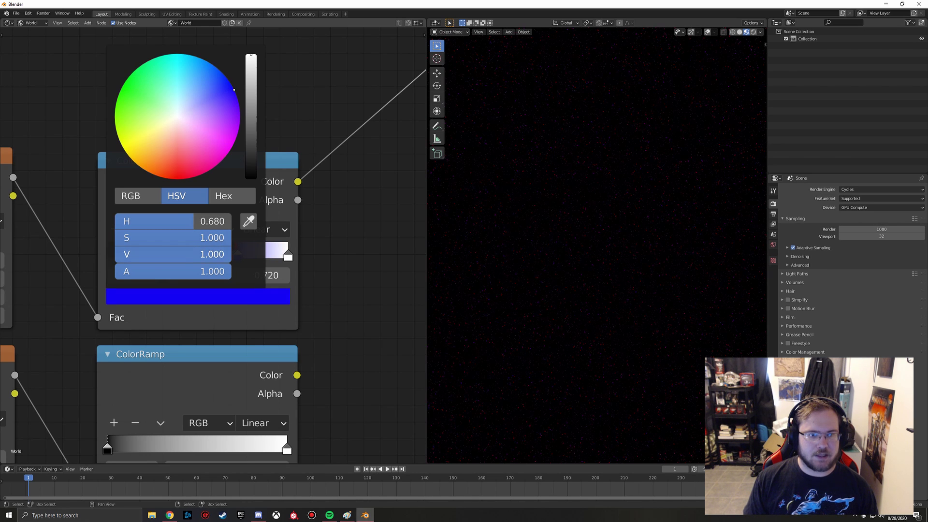
left_click(202, 222)
type(".666")
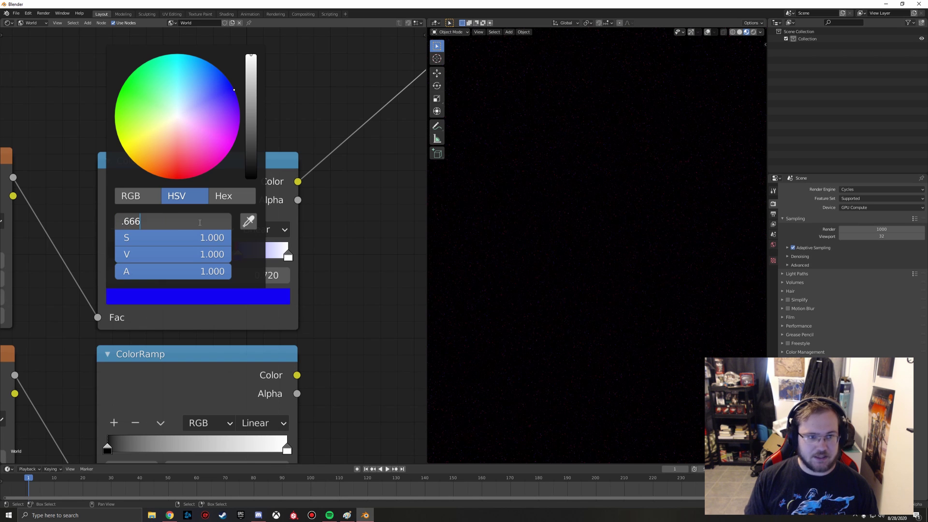
key("Return")
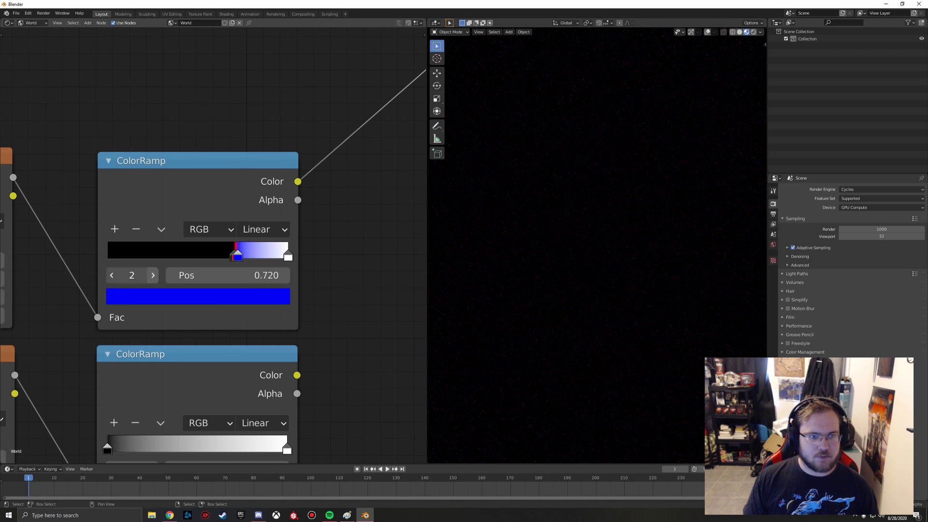
- Set the position of the upper ColorRamp's white end stop to 0.730
left_click(154, 275)
left_click(234, 278)
type(".73")
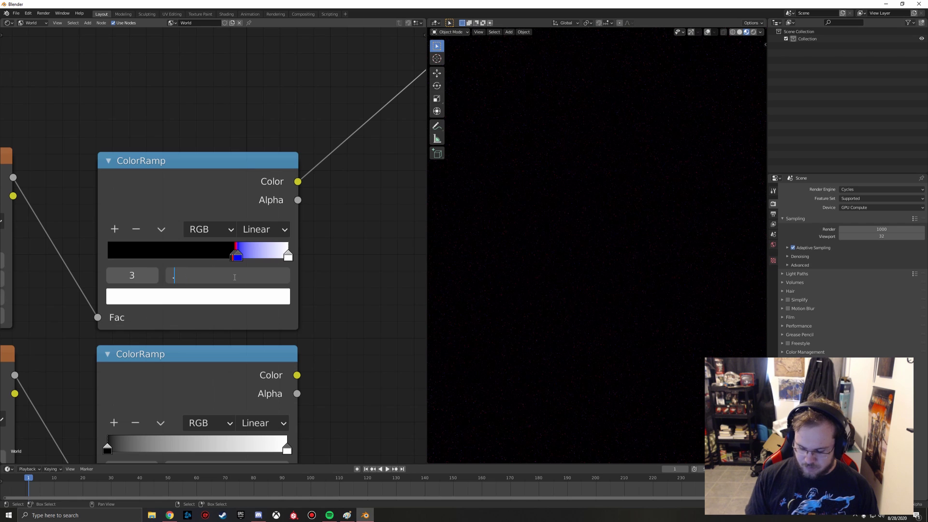
key("Return")
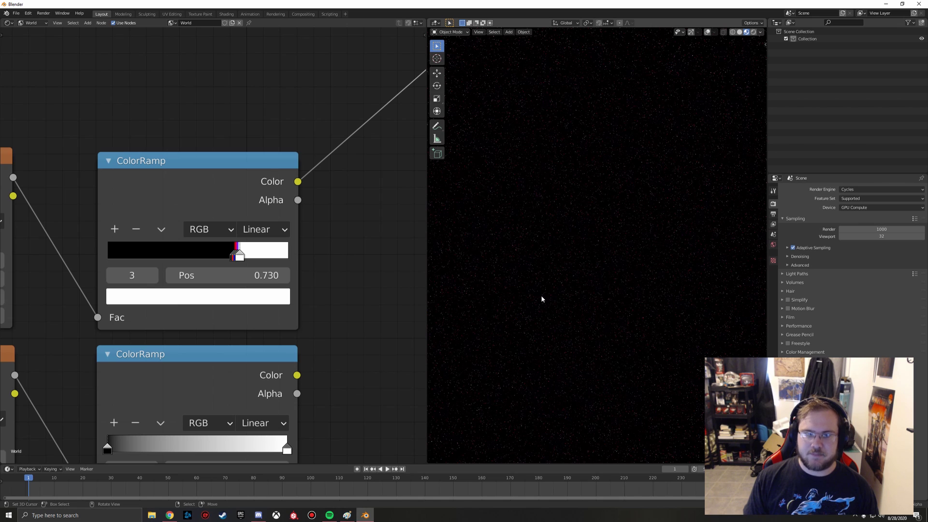
scroll(358, 266, "down", 1)
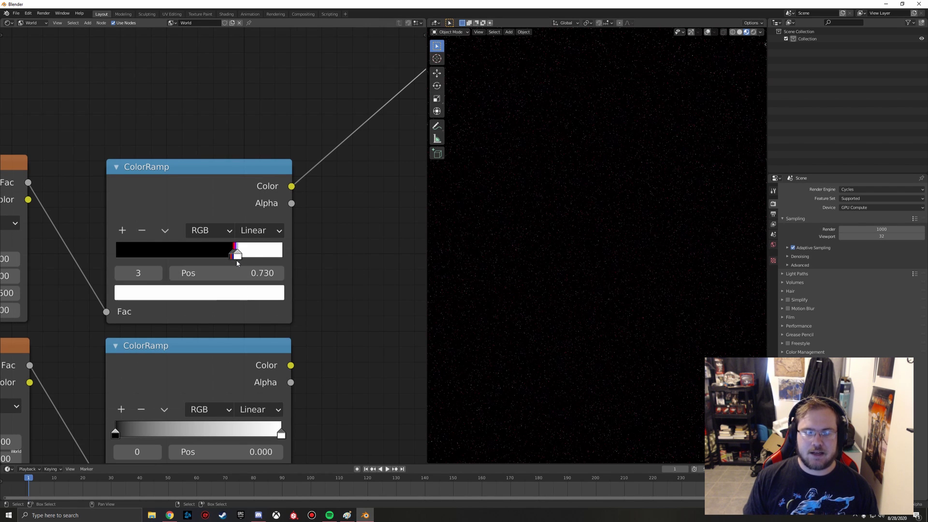
scroll(239, 259, "up", 1)
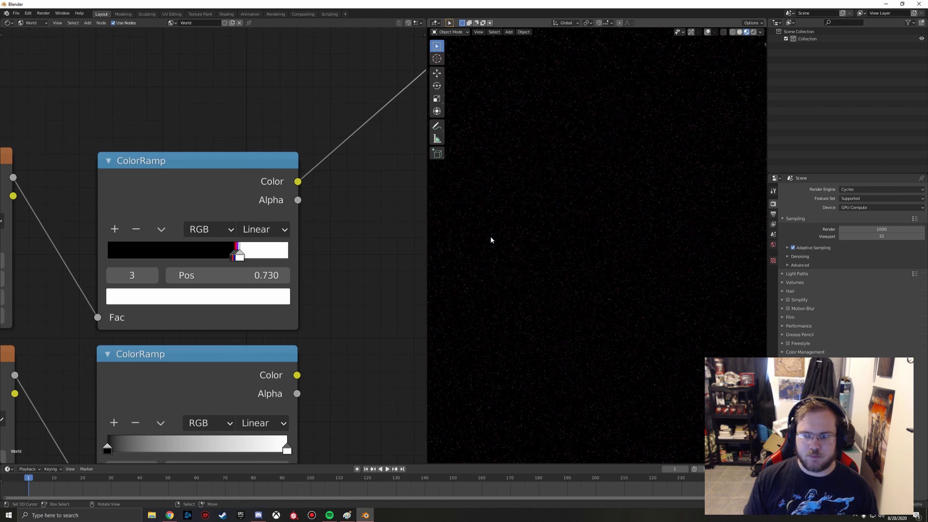
- Connect the upper ColorRamp's Color output to the upper Background's Color input and set that Background's strength to 5.000
scroll(341, 248, "down", 4)
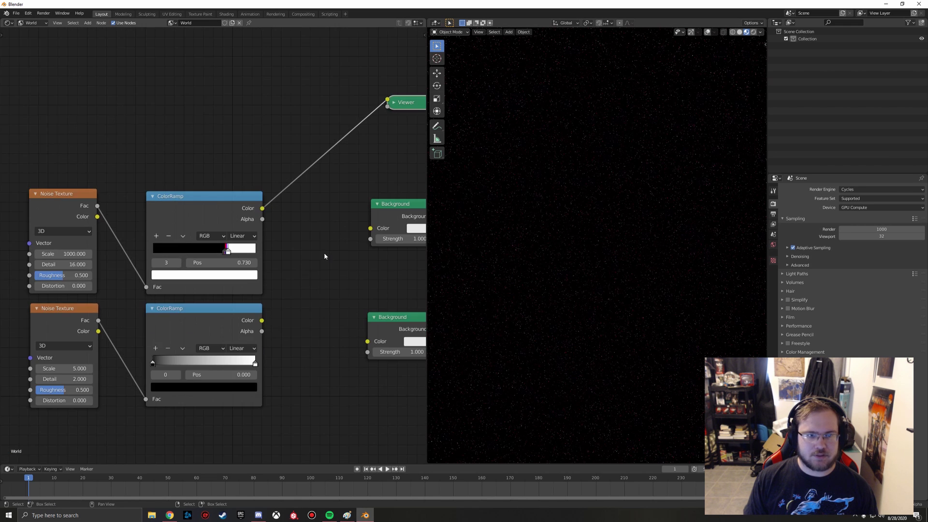
middle_click_drag(302, 245, 209, 195)
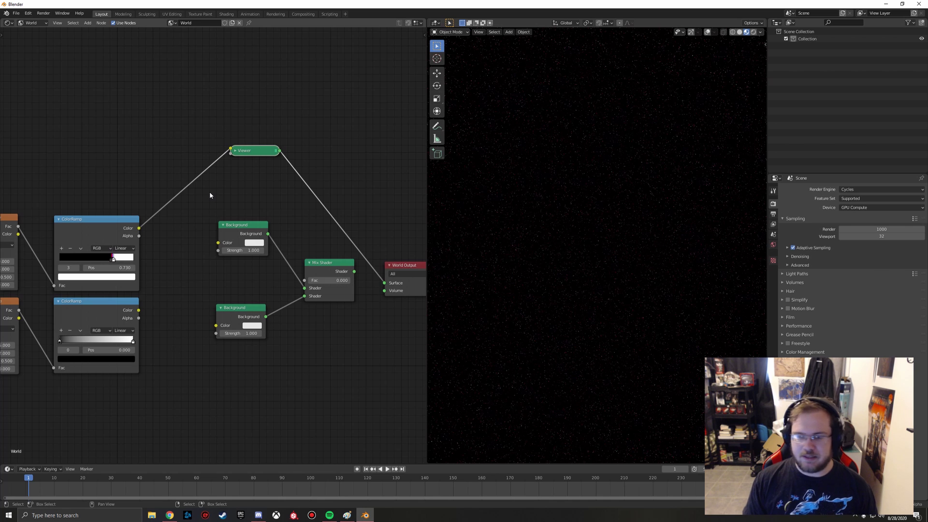
left_click_drag(139, 228, 218, 242)
left_click(254, 251)
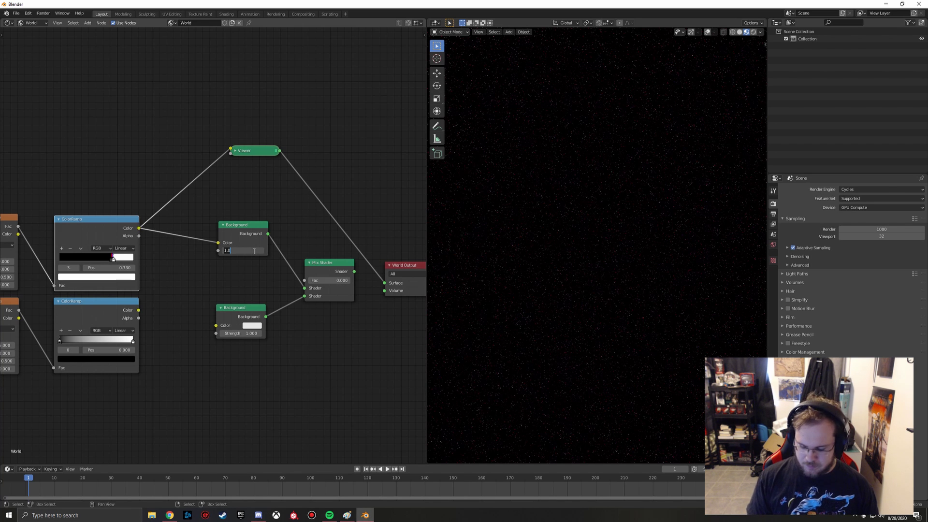
type("5")
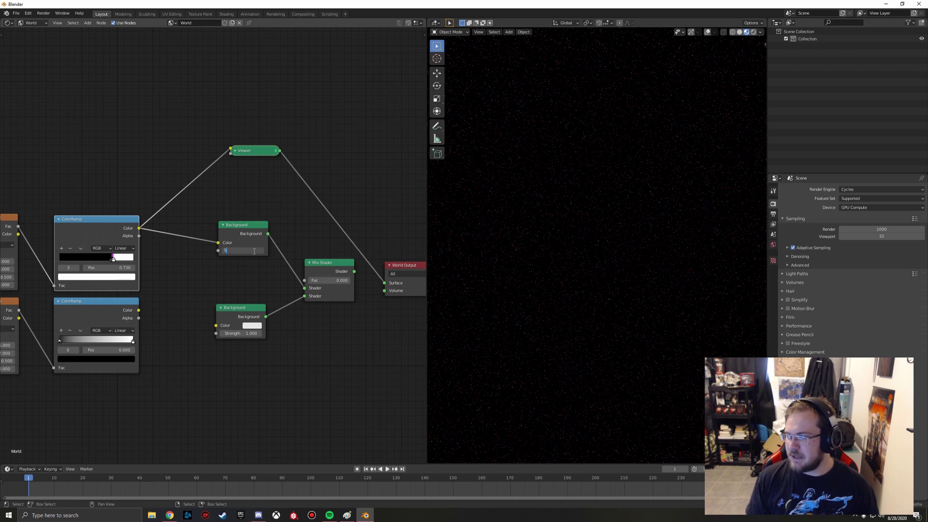
key("Return")
left_click(310, 231)
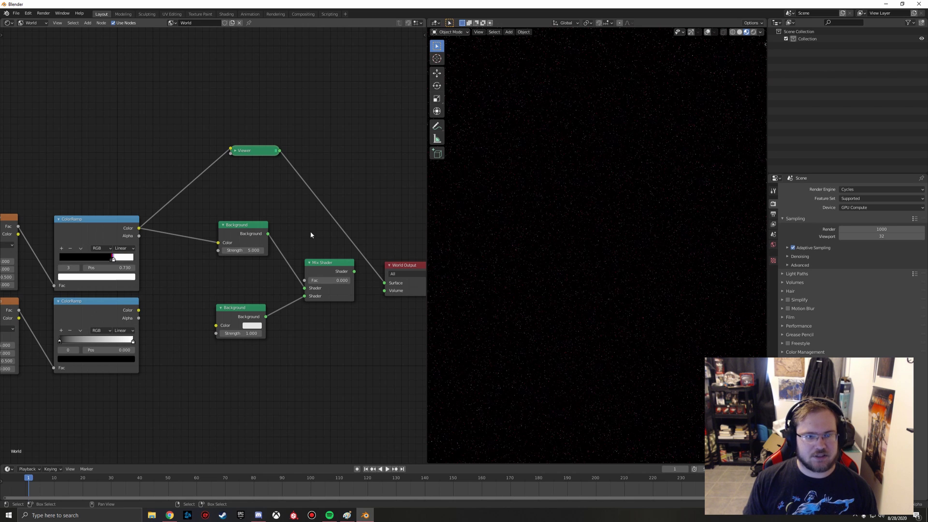
- Connect the Mix Shader to the World Output's Surface input and delete the Viewer node
middle_click_drag(304, 230, 231, 233)
left_click_drag(281, 274, 311, 286)
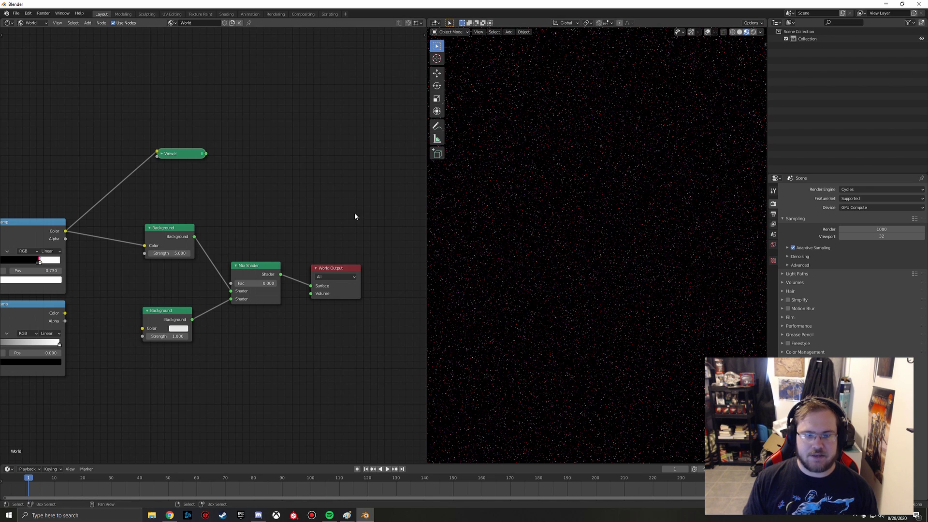
middle_click_drag(257, 205, 330, 184)
scroll(256, 157, "down", 1)
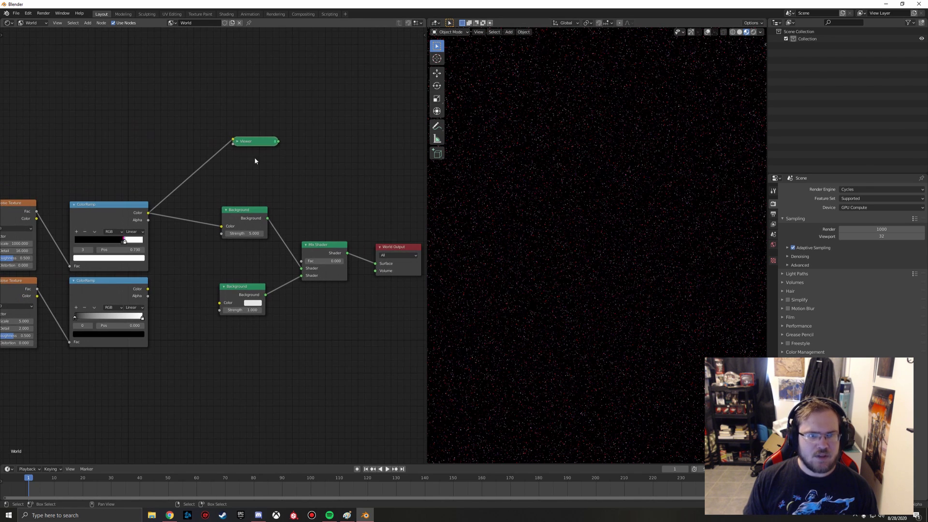
middle_click_drag(190, 179, 229, 174)
left_click_drag(231, 113, 314, 160)
key("x")
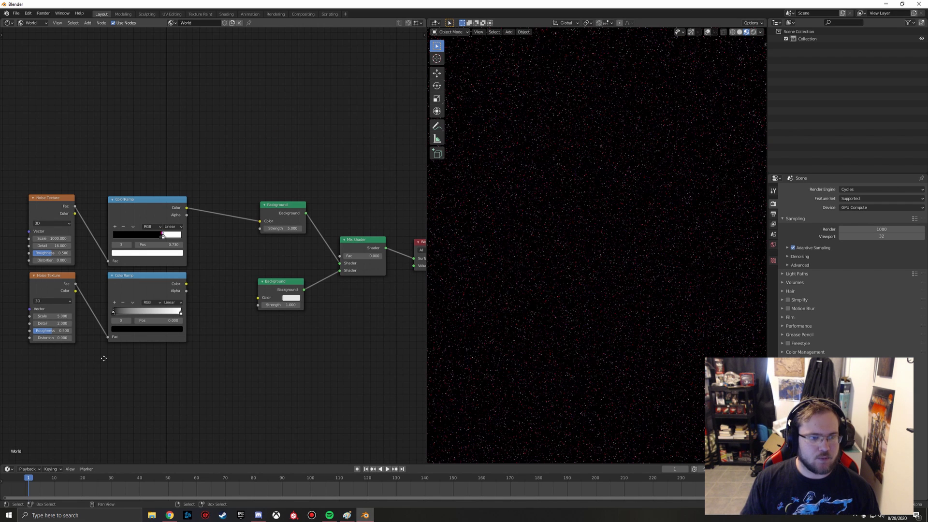
- Set the lower Noise Texture's Scale to 1.000 and its Detail to 16.000
middle_click_drag(64, 315, 127, 308)
left_click(127, 308)
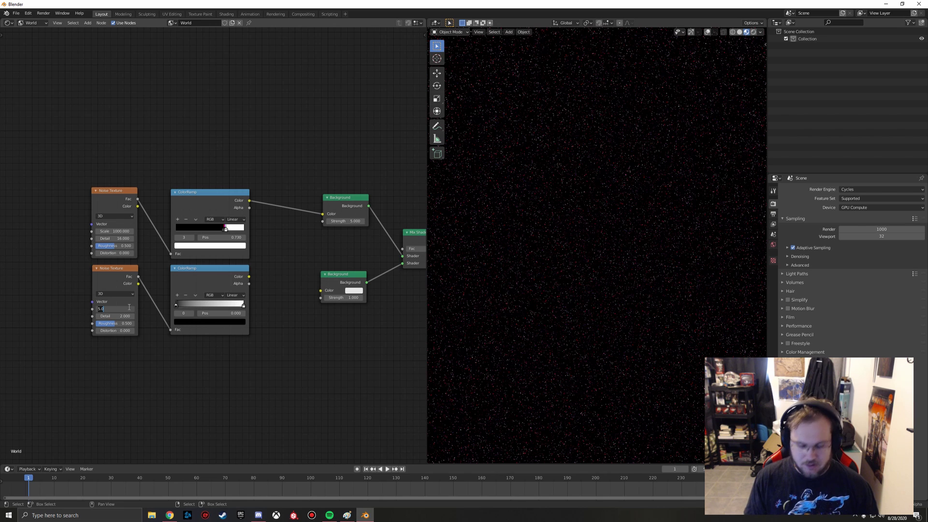
key("Return")
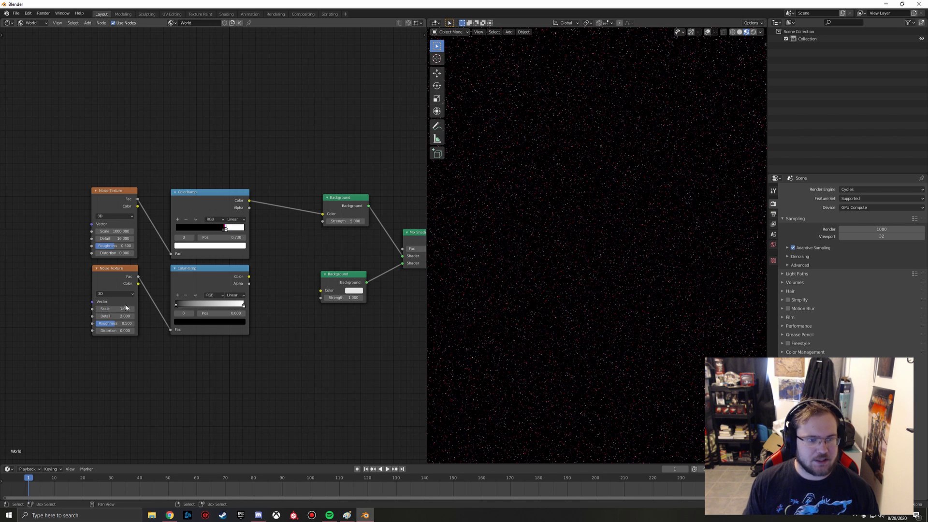
left_click(124, 316)
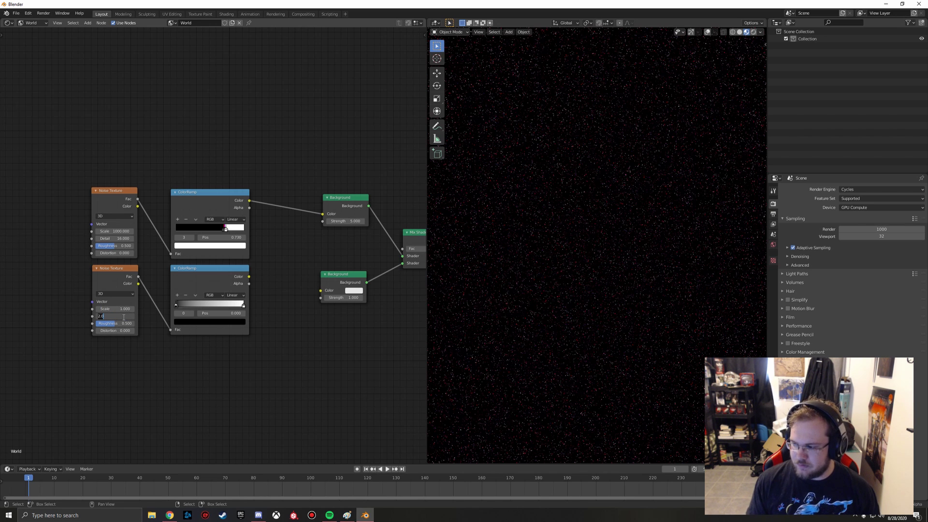
key("Return")
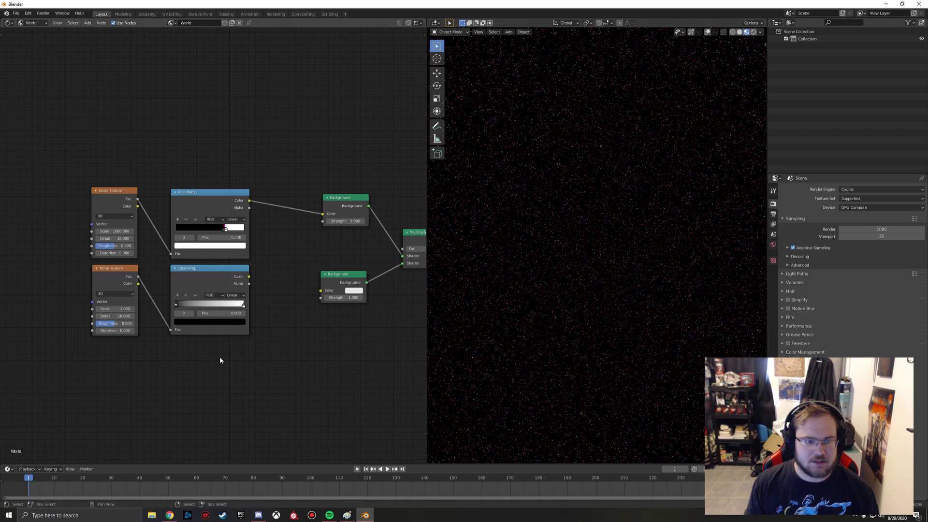
- Move the lower ColorRamp's black stop toward the middle of the ramp, to about position 0.482
scroll(236, 348, "up", 1)
scroll(237, 348, "up", 2)
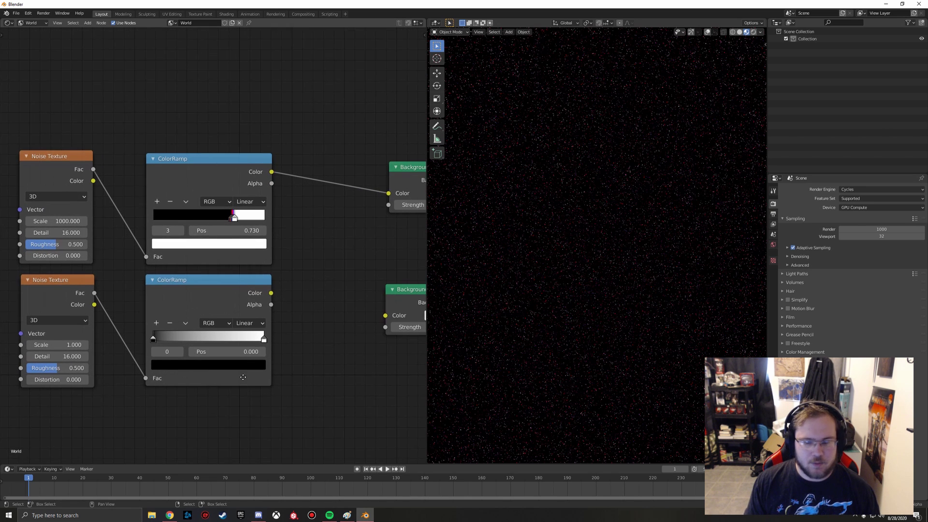
left_click_drag(162, 294, 218, 297)
- Connect the lower ColorRamp's Color output to the lower Background's Color input
middle_click_drag(313, 291, 216, 296)
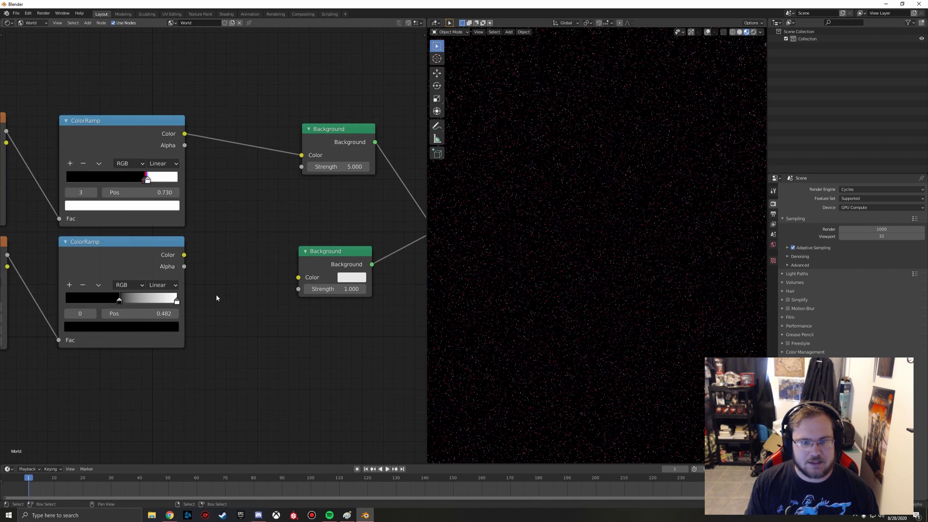
scroll(220, 299, "down", 3)
middle_click_drag(275, 316, 193, 315)
scroll(202, 275, "down", 1)
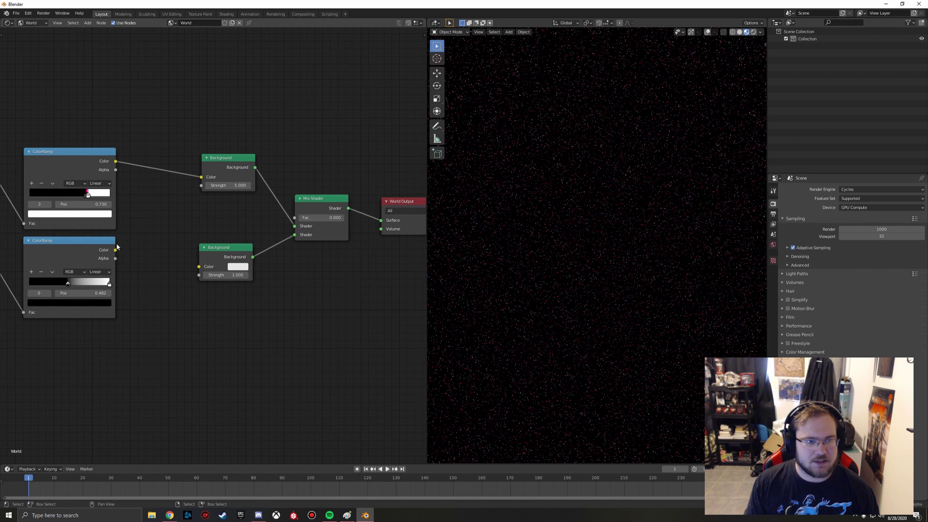
left_click_drag(116, 249, 205, 270)
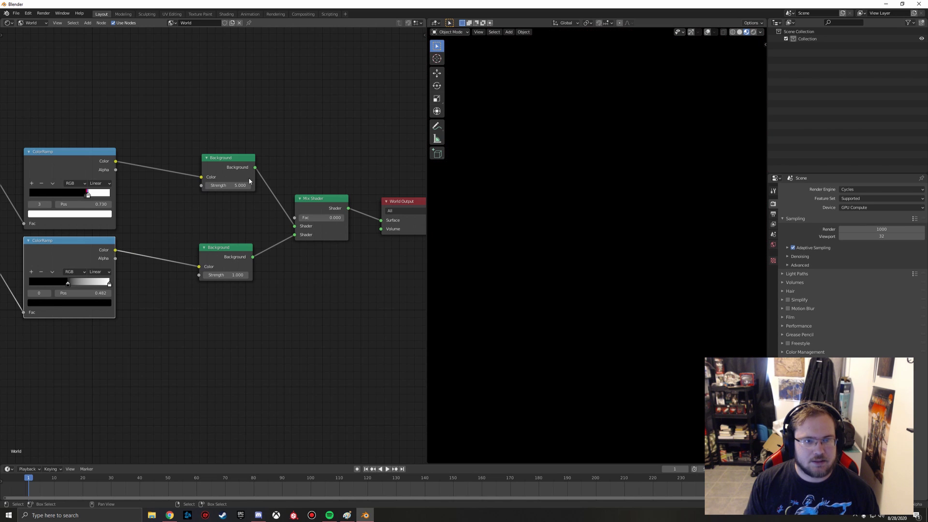
- Disconnect the upper Background from the Mix Shader and set the mix factor to 1.000 to preview only the cloud noise
left_click_drag(293, 226, 347, 219)
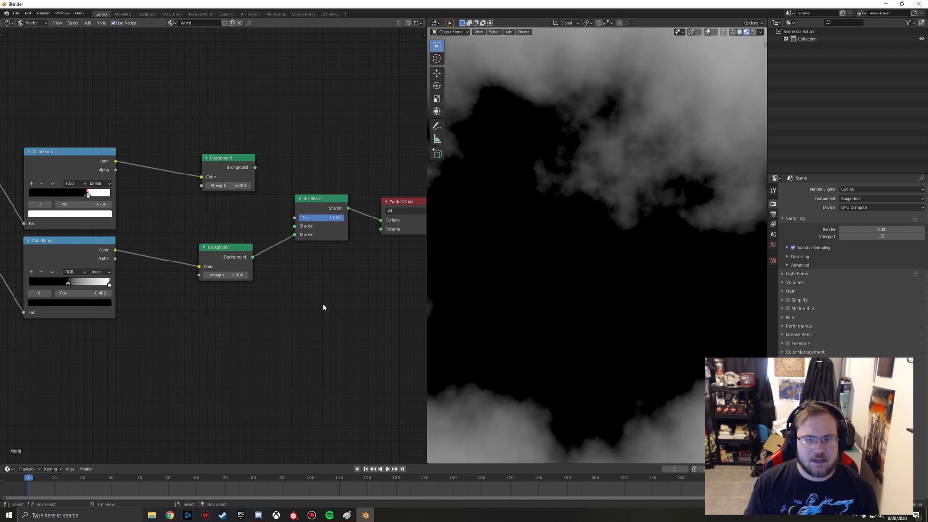
middle_click_drag(594, 292, 448, 272)
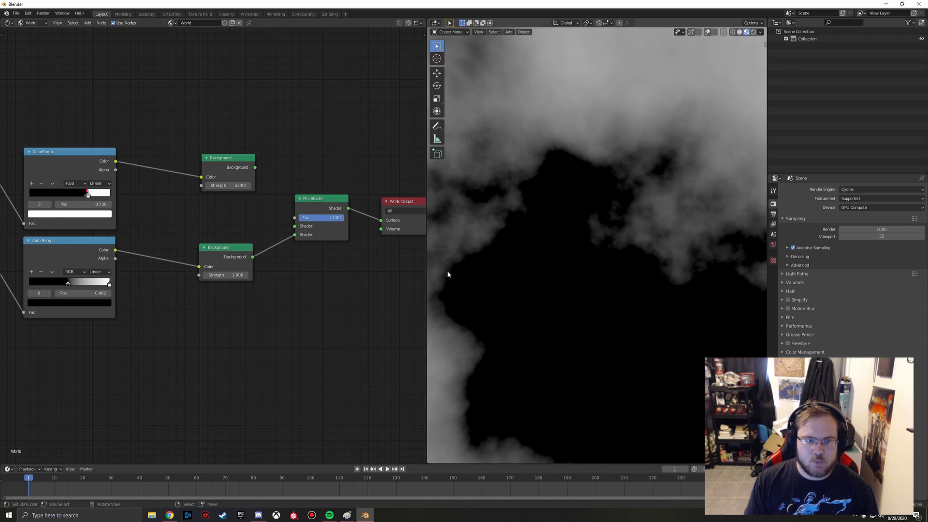
- Color the lower ColorRamp's white end stop a fully saturated blue with a hue of about 0.673
middle_click_drag(188, 327, 269, 339)
scroll(228, 335, "up", 3)
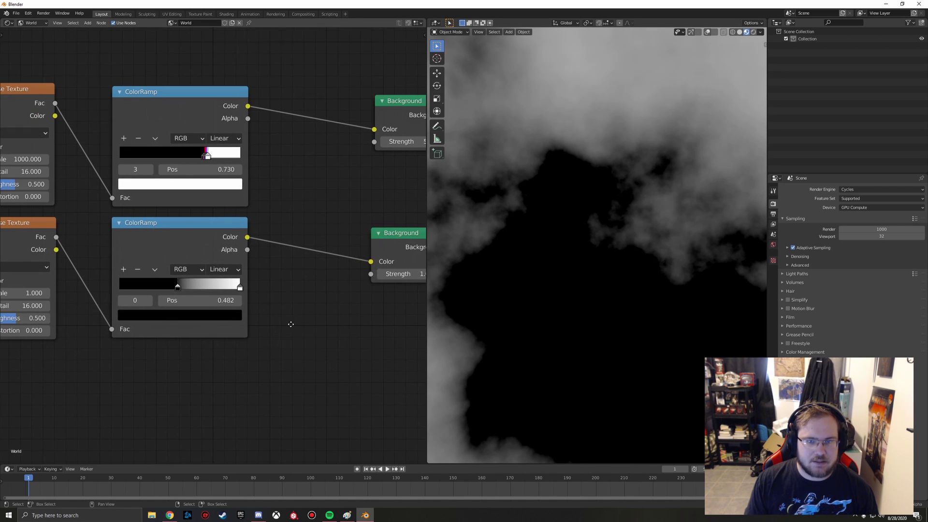
middle_click_drag(541, 294, 537, 274)
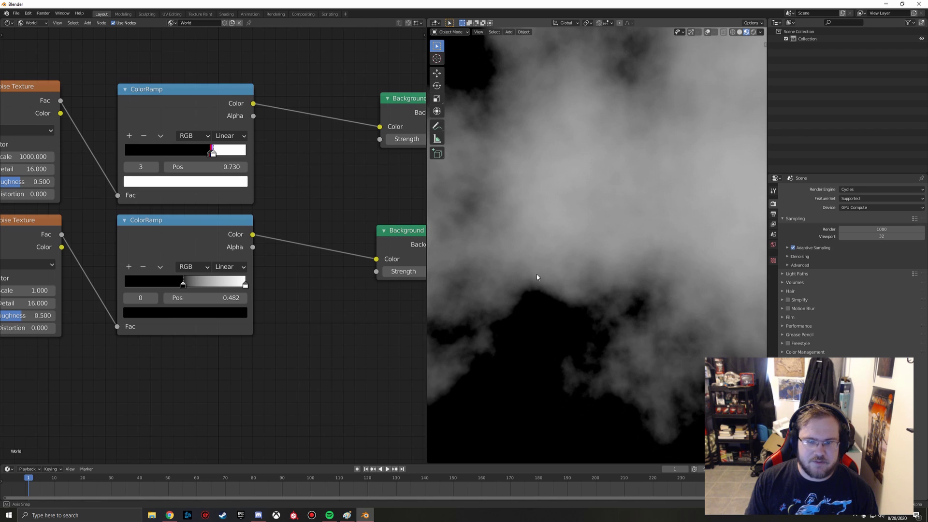
scroll(224, 317, "up", 1)
left_click(251, 291)
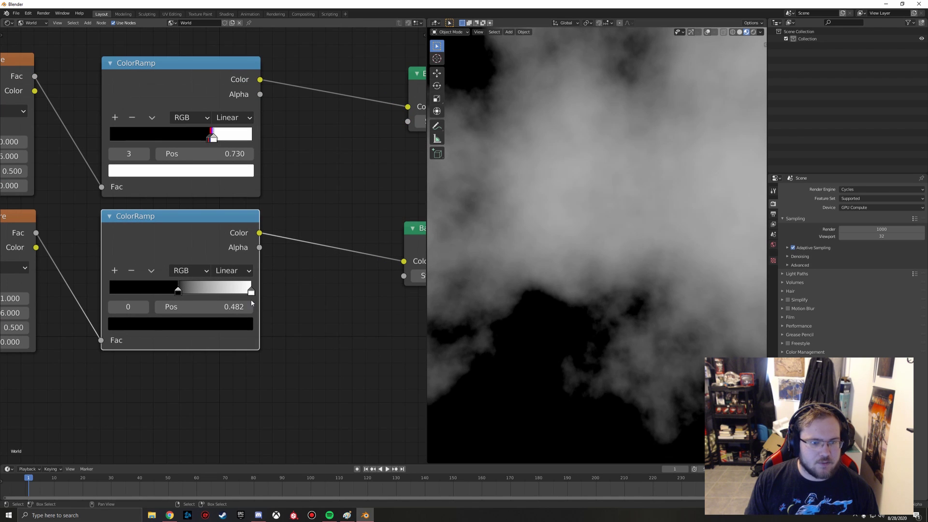
left_click(221, 324)
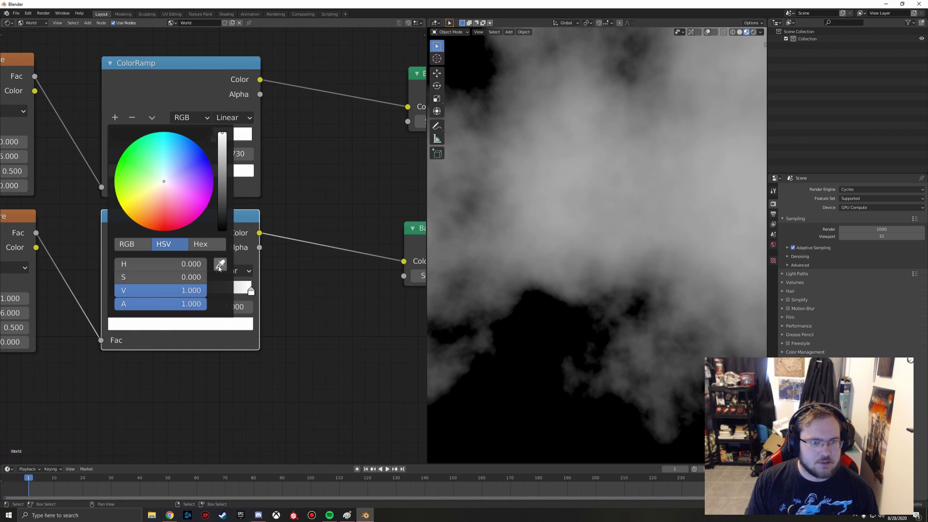
left_click(209, 163)
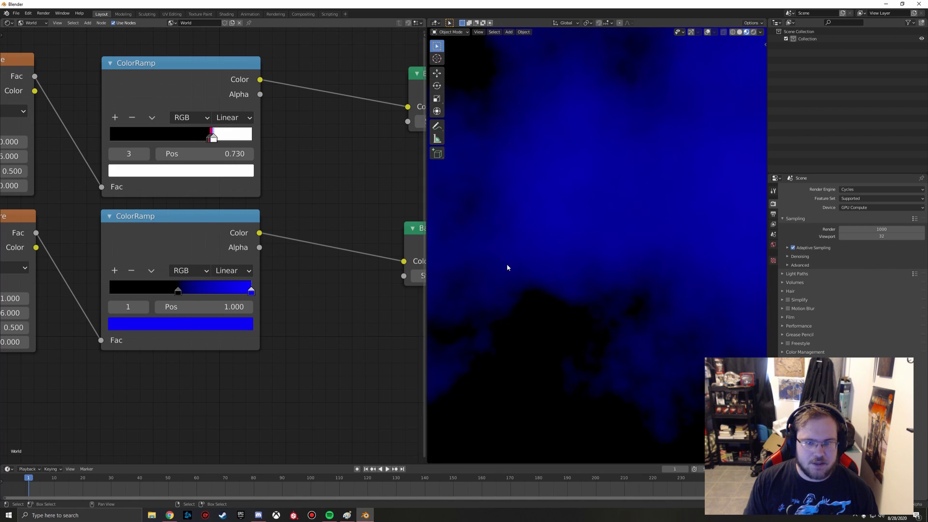
- Add a color stop at about 0.741 between the lower ColorRamp's black and blue stops and color it purple
middle_click_drag(506, 263, 564, 260)
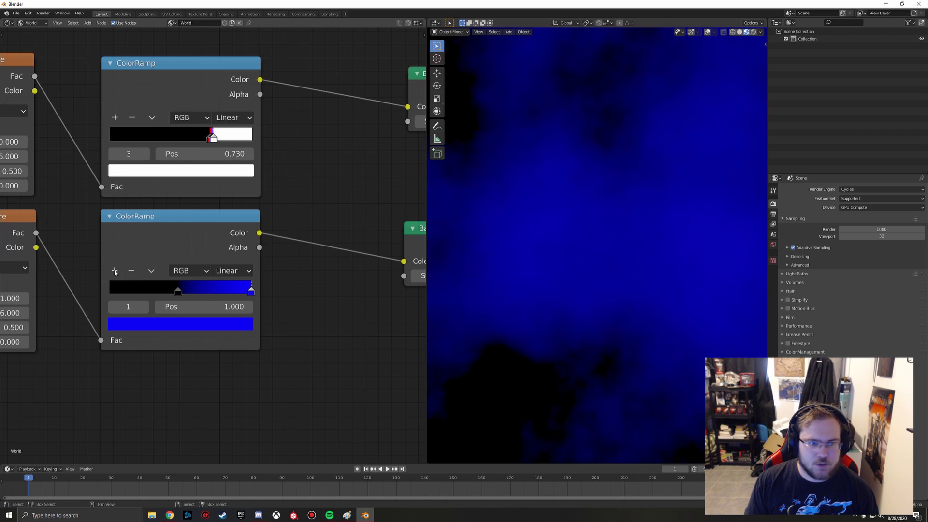
left_click(215, 286, "ctrl")
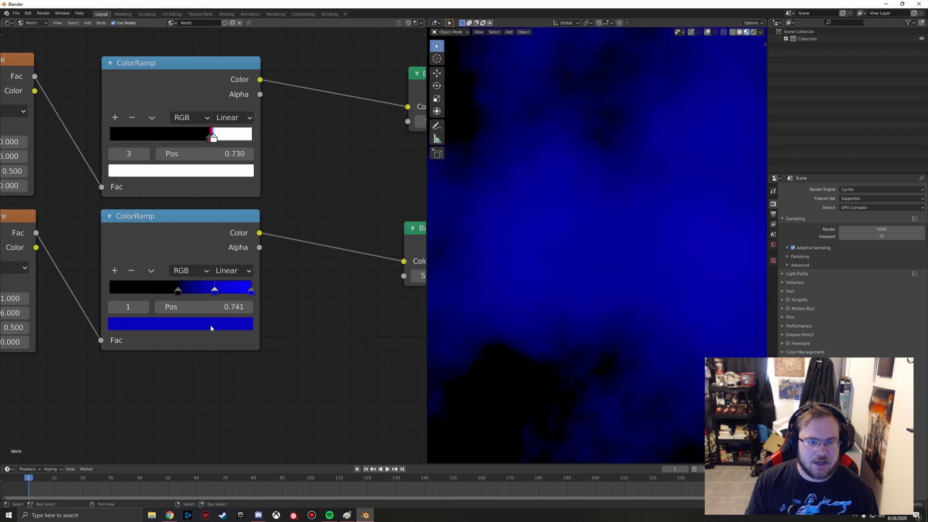
left_click(209, 325)
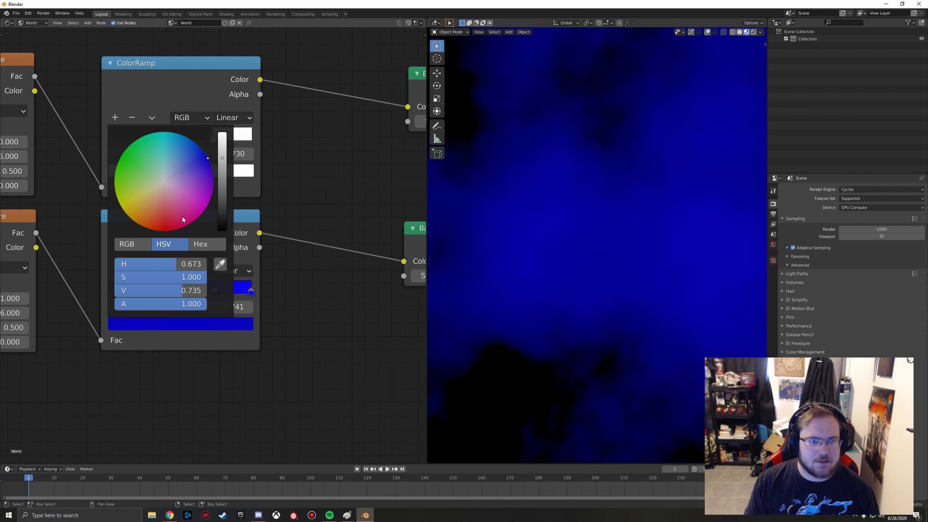
left_click_drag(208, 159, 210, 199)
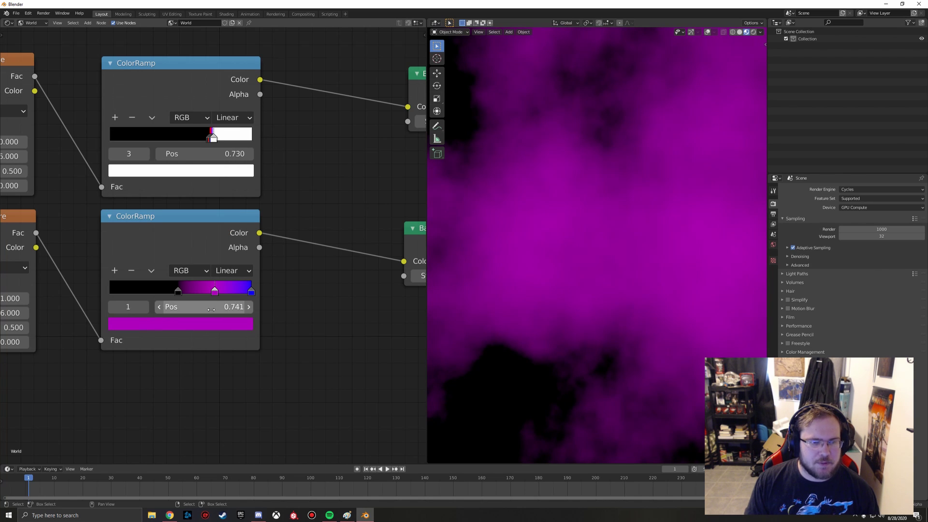
- Move the lower ColorRamp's purple stop closer to the black stop
left_click_drag(211, 309, 172, 309)
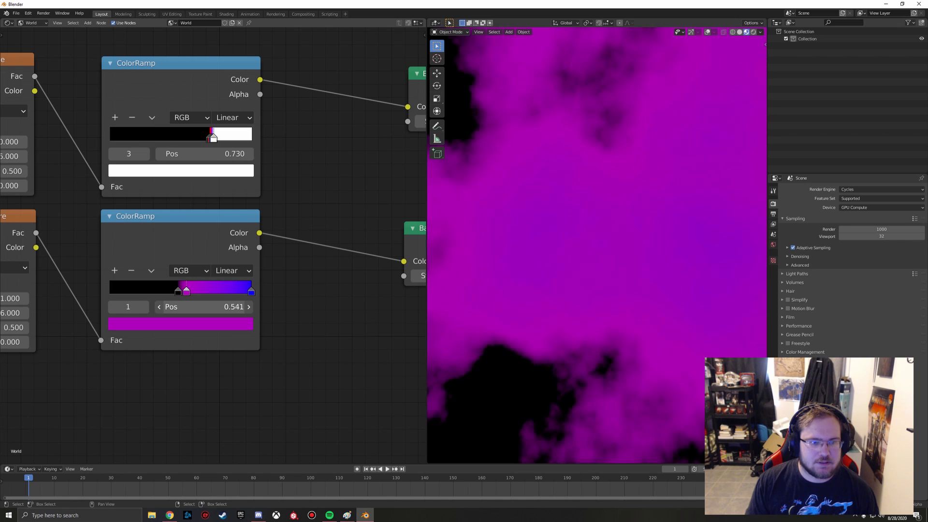
left_click(207, 310)
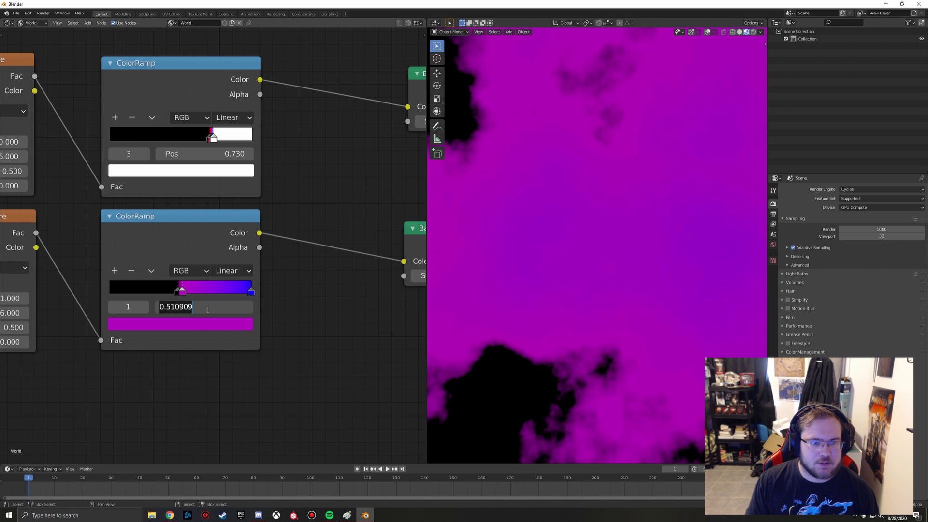
left_click(203, 367)
left_click_drag(182, 296, 203, 293)
- Set the position of the lower ColorRamp's black stop to 0.500
left_click_drag(186, 227, 167, 231)
left_click(105, 310)
left_click(220, 311)
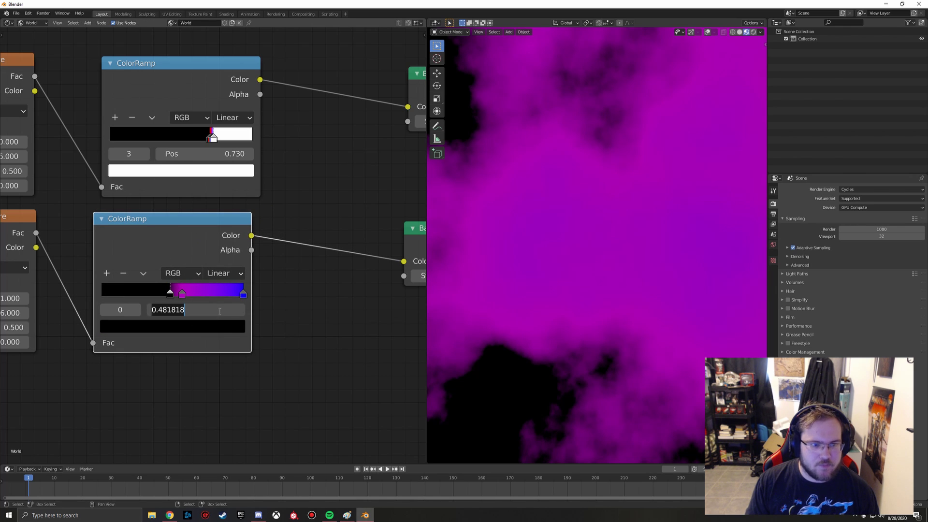
type("0.5")
key("Return")
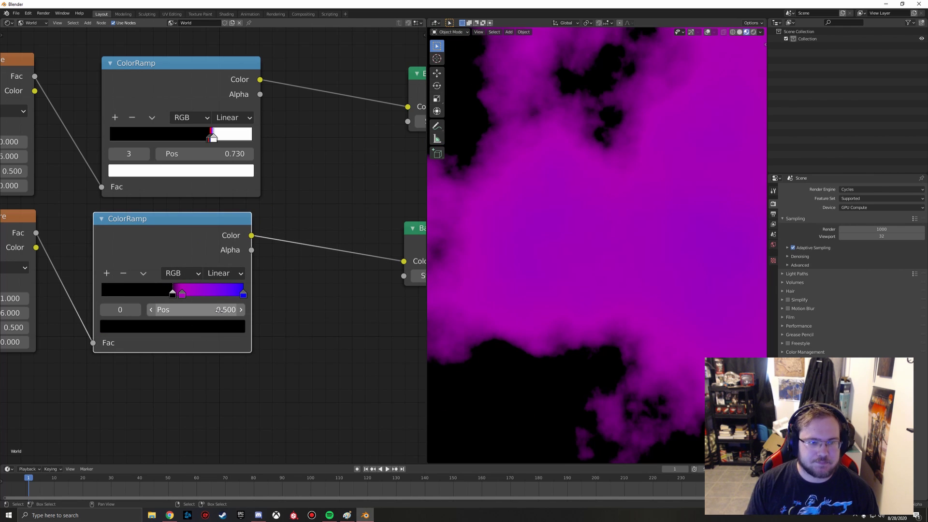
- Set the position of the lower ColorRamp's purple stop to 0.510 and adjust it to 0.550
left_click(137, 310)
left_click(197, 310)
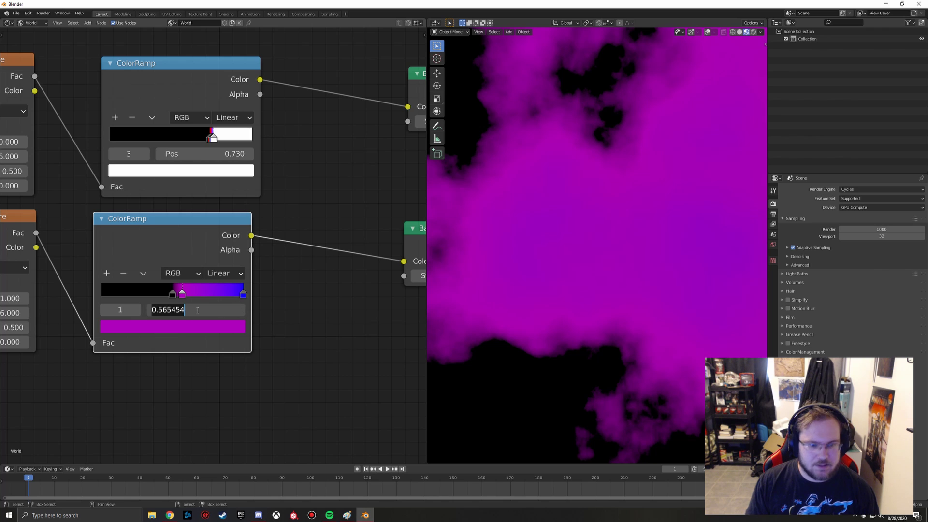
type("0.51")
key("Return")
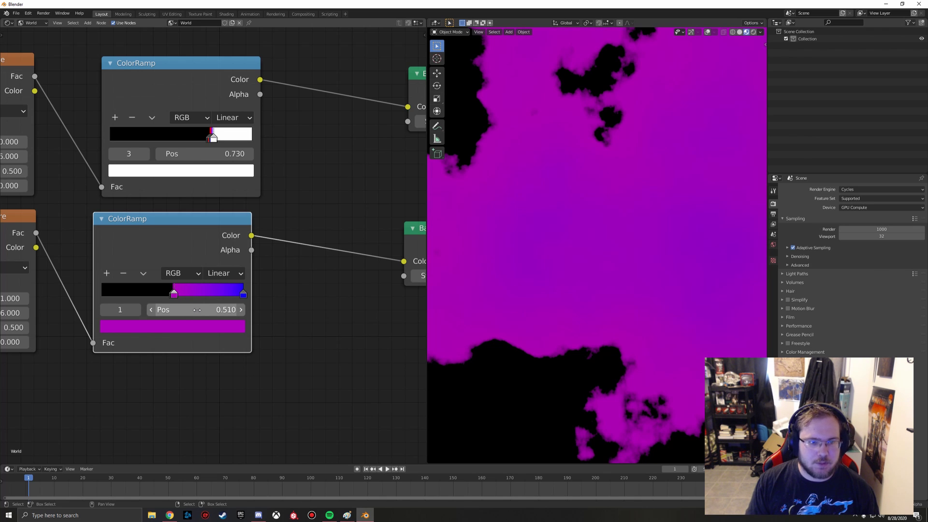
left_click(197, 310)
type(".55")
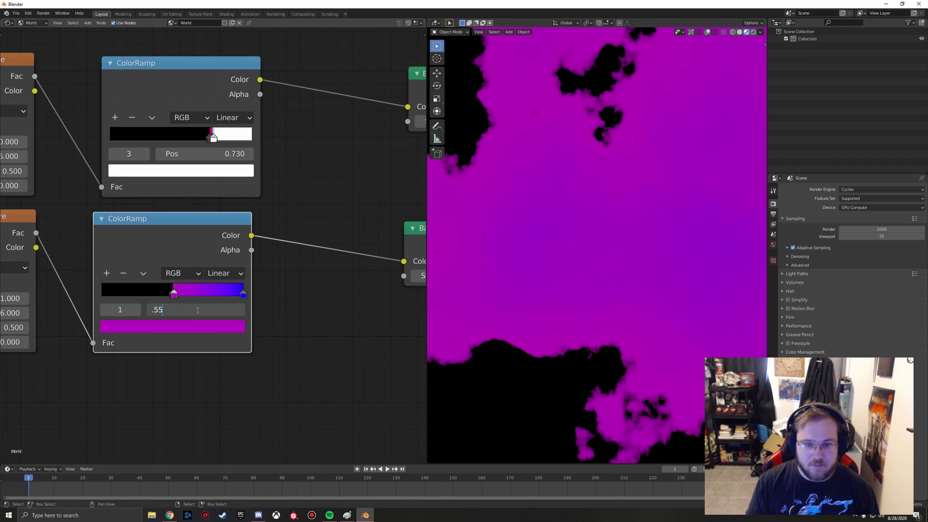
key("Return")
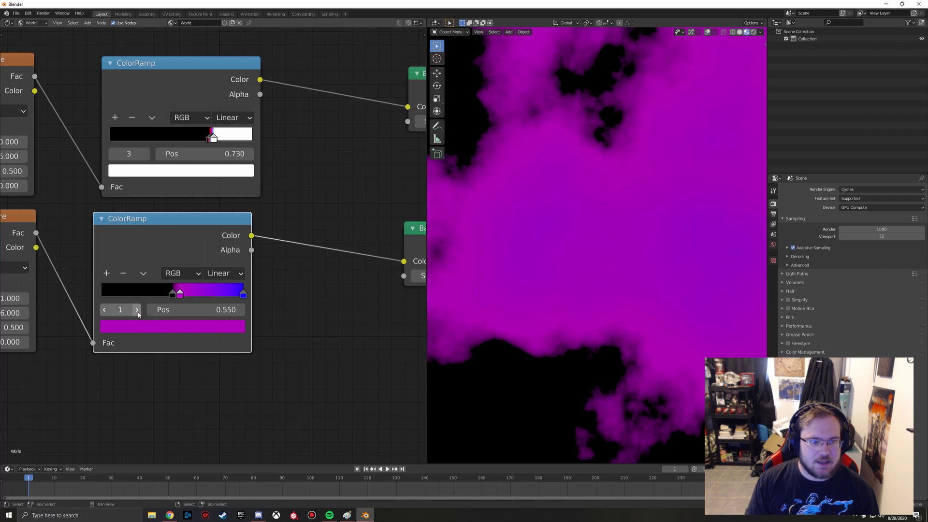
- Set the lower ColorRamp's blue stop to 0.600 and slide it out to about 0.745
left_click(137, 309)
left_click(213, 312)
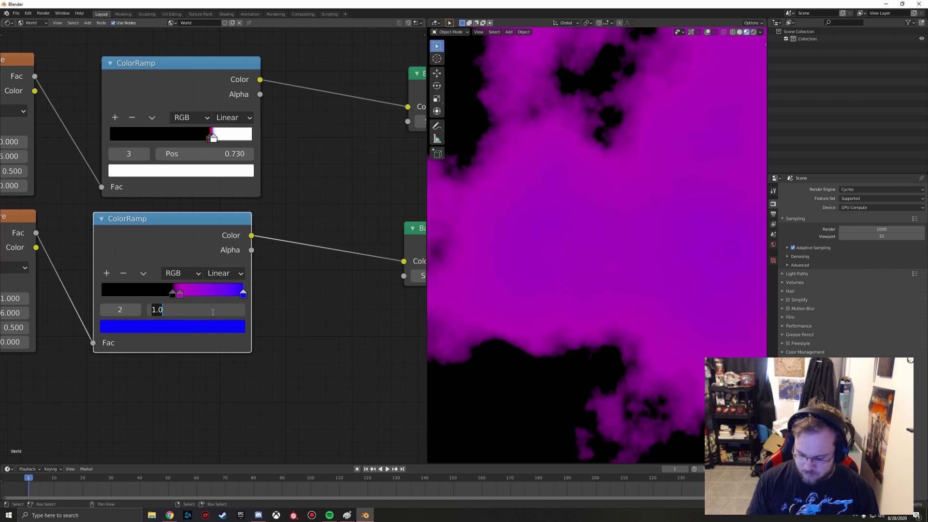
type(".6")
key("Return")
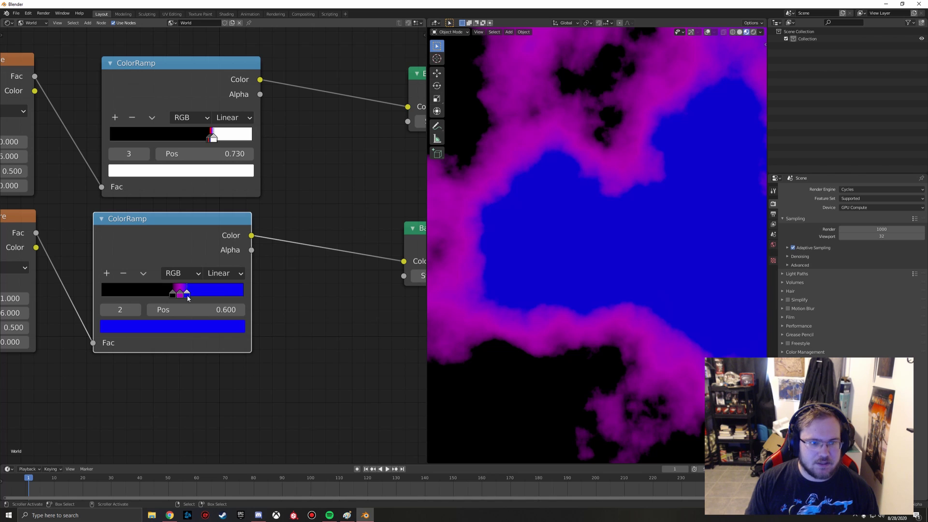
left_click_drag(188, 296, 210, 298)
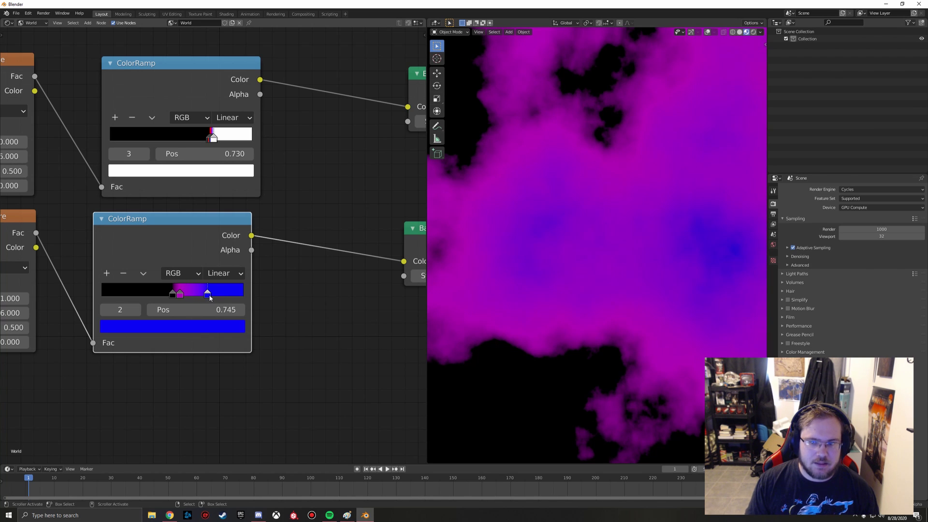
- Add a violet stop between the lower ColorRamp's purple and blue stops and move it to about 0.673
left_click(108, 273)
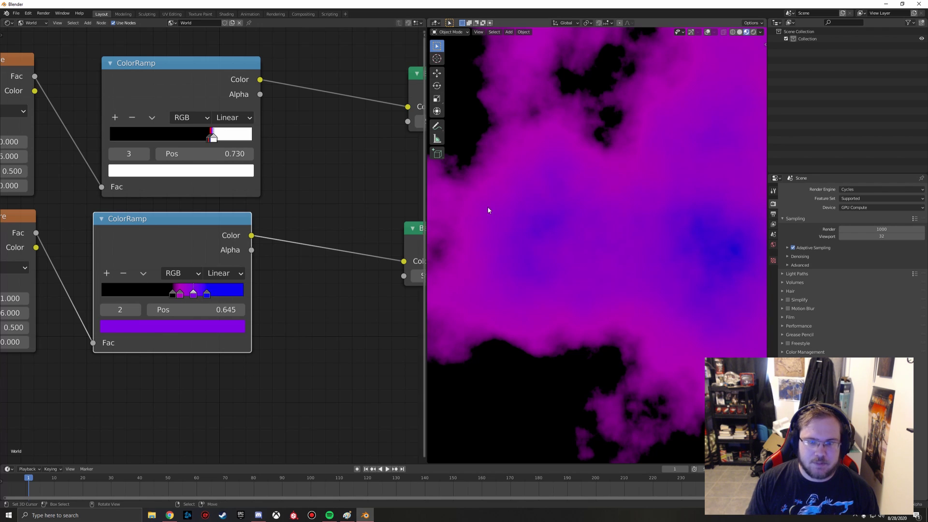
left_click_drag(193, 295, 195, 297)
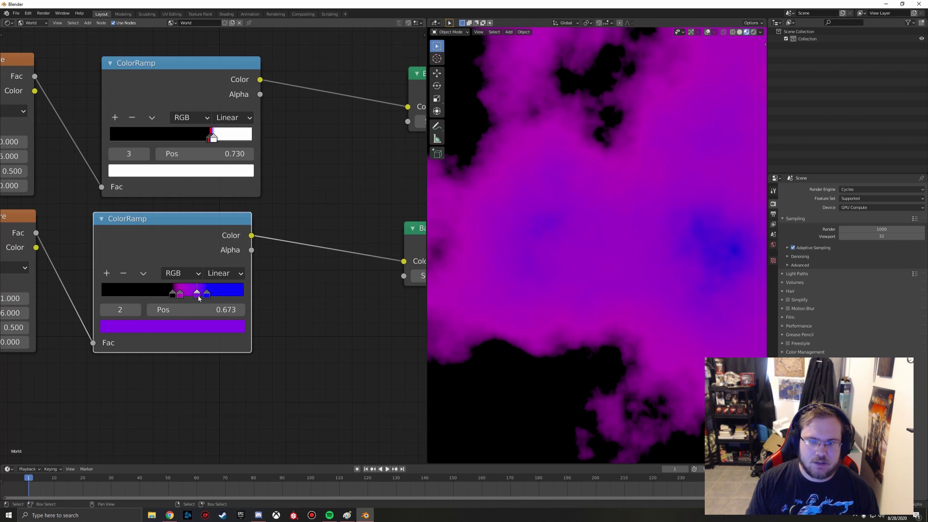
- Try adding another stop to the lower ColorRamp at position 1.000, colored a fully saturated yellow with a hue of about 0.152
left_click(106, 274)
left_click_drag(202, 293, 256, 299)
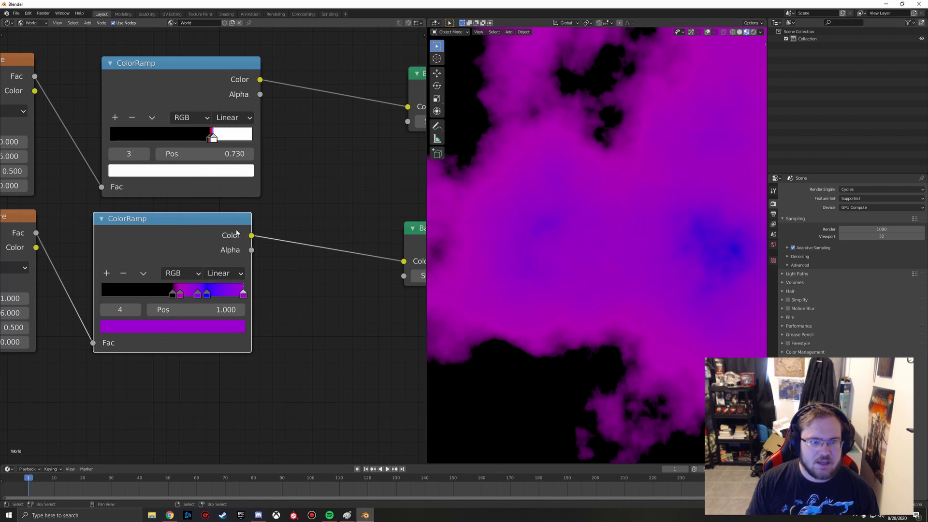
left_click(224, 326)
left_click_drag(214, 156, 214, 133)
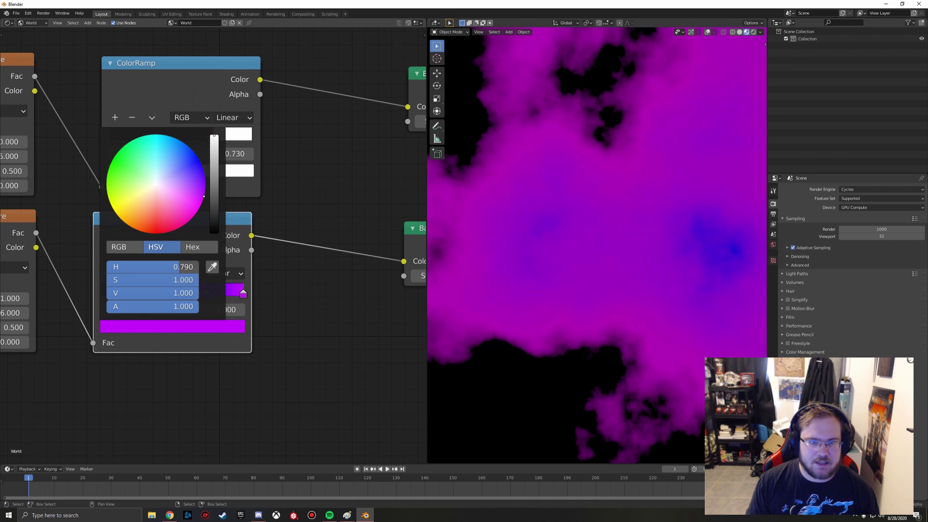
left_click_drag(192, 197, 114, 211)
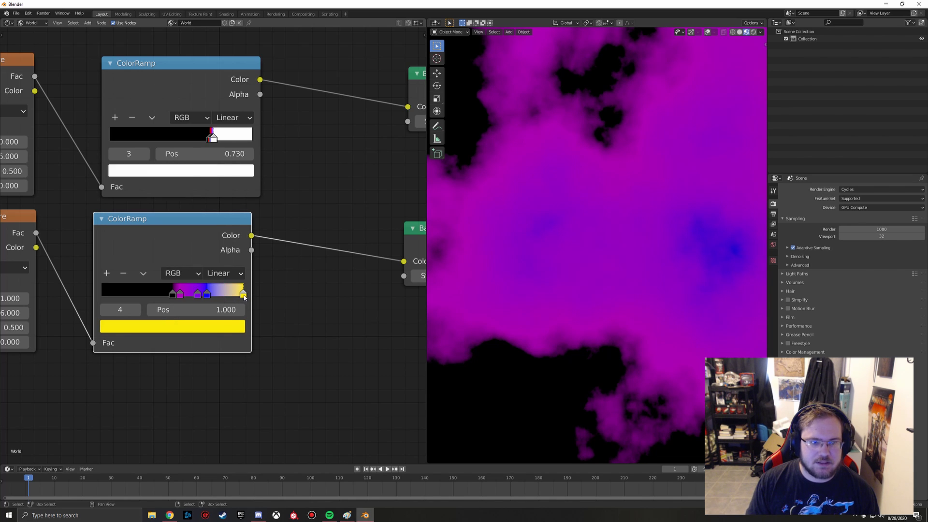
mouse_move(244, 296)
left_mouse_down()
mouse_move(206, 299)
mouse_move(244, 296)
left_mouse_up()
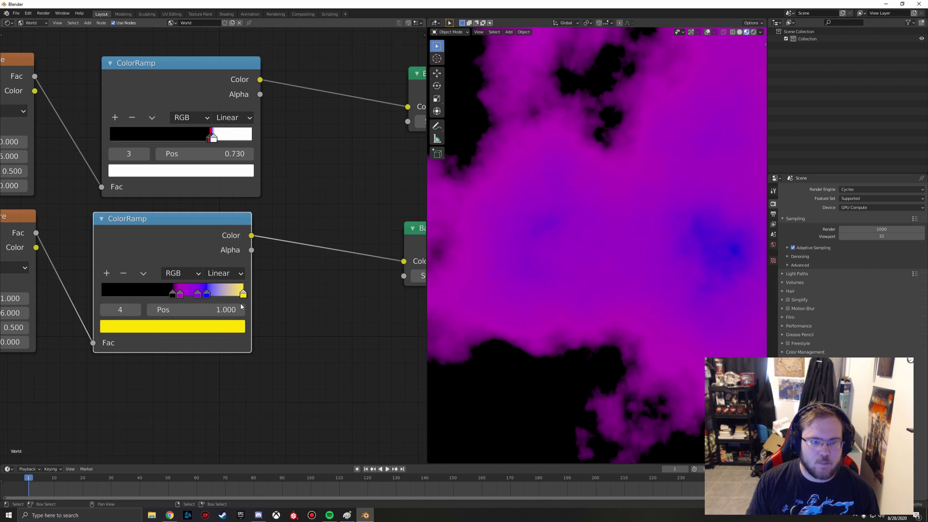
- Try white on the lower ColorRamp's yellow end stop and delete that stop
left_click(232, 328)
left_click_drag(213, 157, 212, 137)
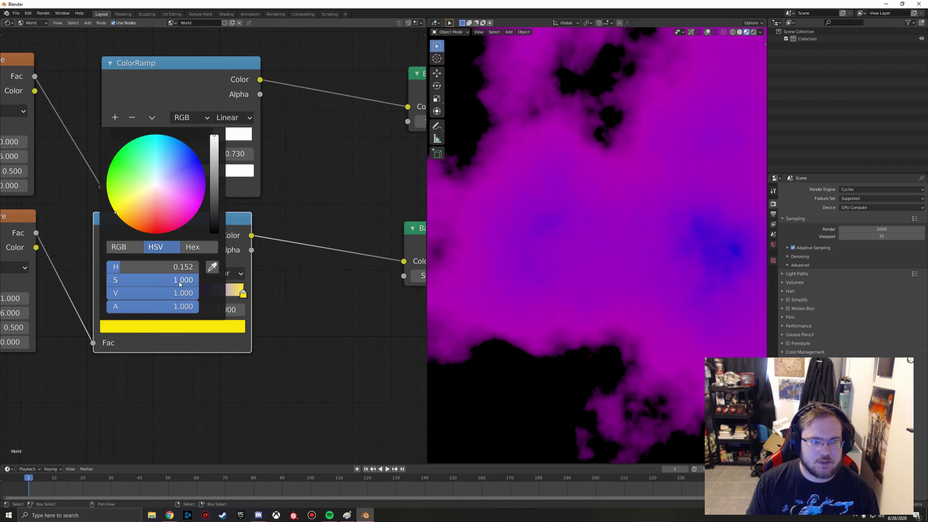
mouse_move(180, 284)
left_mouse_down()
mouse_move(108, 284)
mouse_move(107, 269)
left_mouse_up()
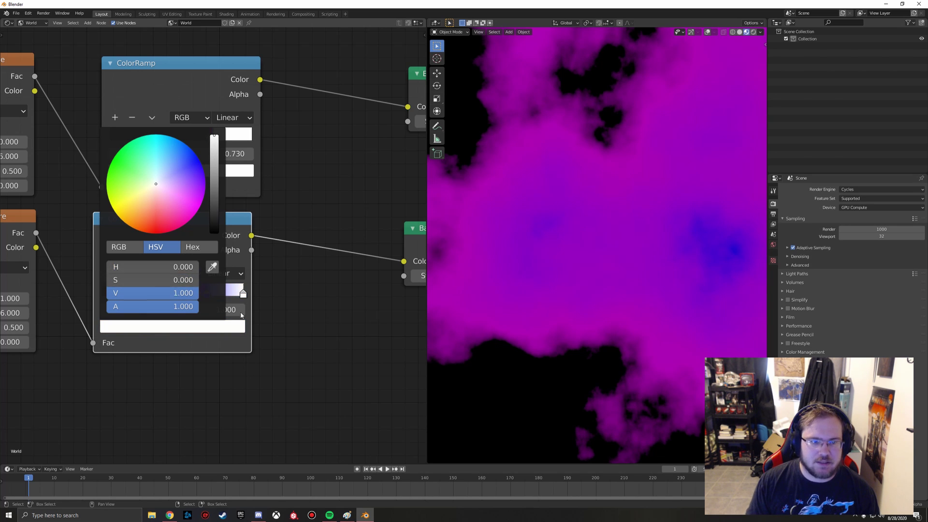
mouse_move(243, 295)
left_mouse_down()
mouse_move(210, 301)
mouse_move(240, 302)
left_mouse_up()
left_click(123, 273)
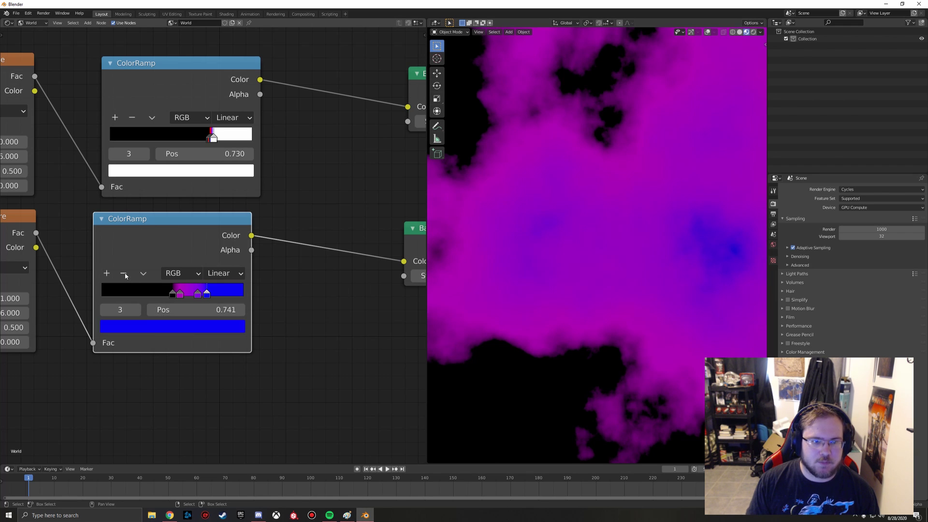
- Fine-tune the position of the lower ColorRamp's blue stop to about 0.736
mouse_move(215, 297)
left_mouse_down()
mouse_move(228, 297)
mouse_move(204, 299)
left_mouse_up()
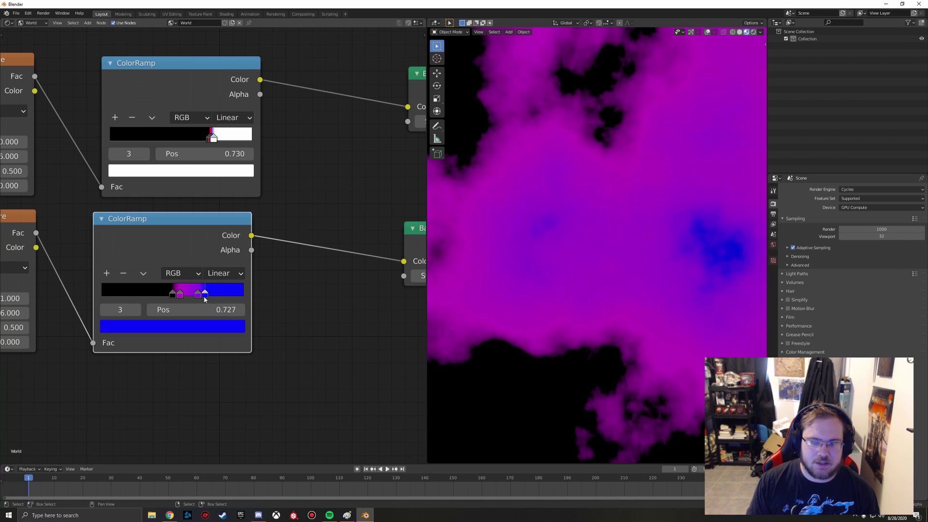
scroll(208, 296, "down", 1)
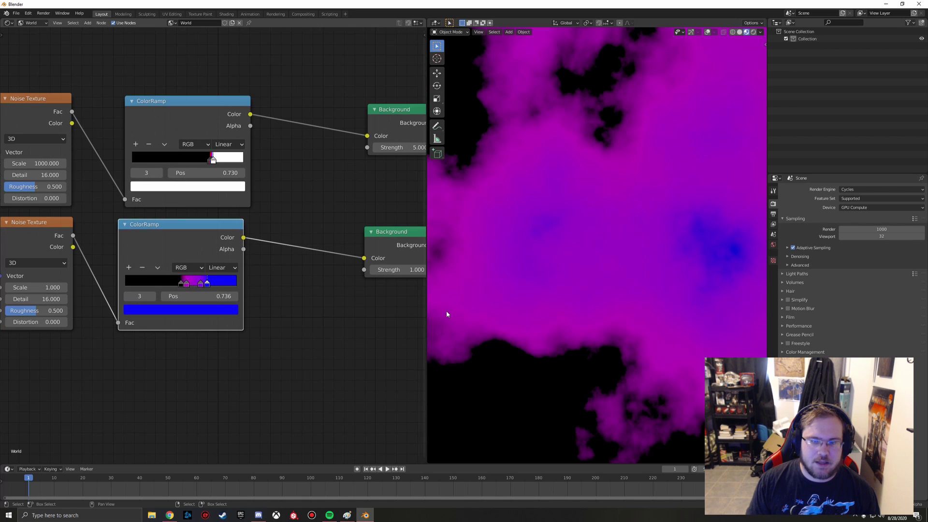
- Set the strength of the nebula's lower Background node to 0.5
middle_click_drag(607, 245, 570, 279)
middle_click_drag(366, 332, 227, 365)
left_click(284, 302)
type("0.5")
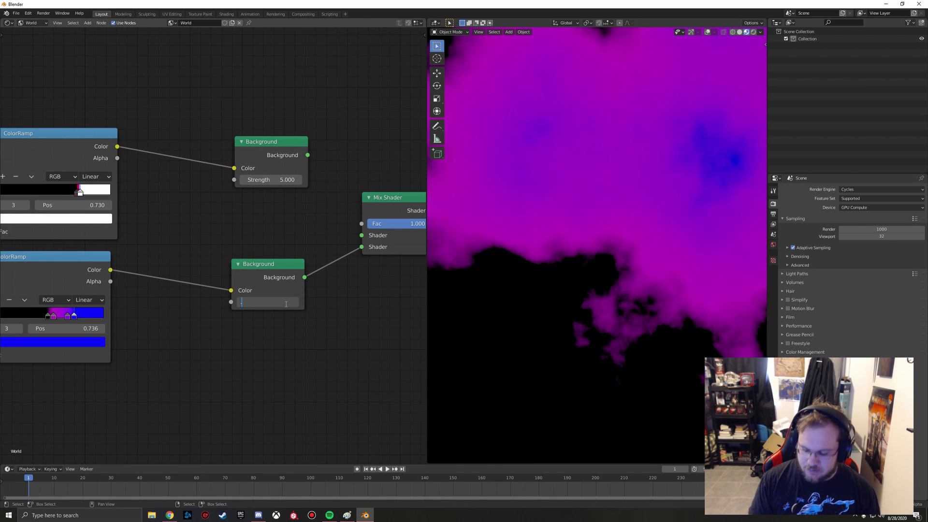
key("Return")
- Connect the upper Background node to the Mix Shader's first Shader input and shift that Background node slightly away from it
middle_click_drag(522, 269, 565, 271)
middle_click_drag(392, 335, 261, 243)
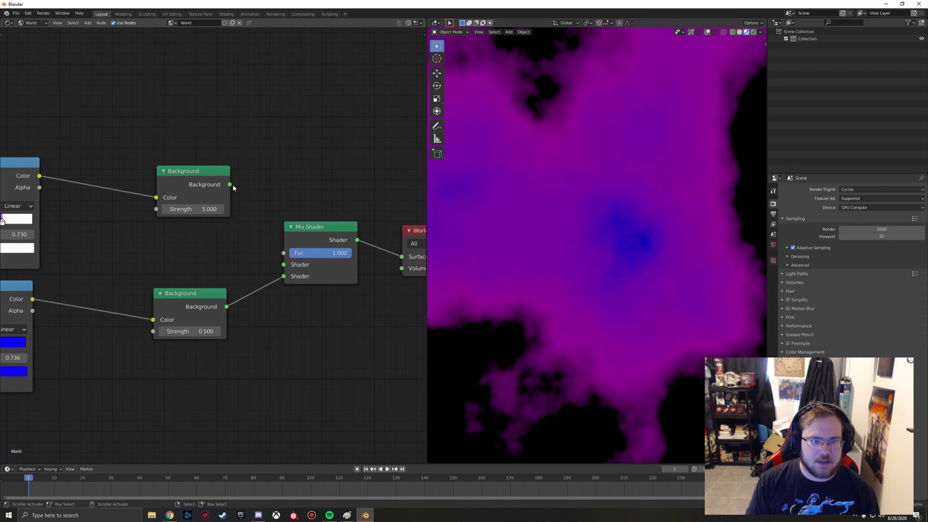
left_click_drag(233, 186, 284, 265)
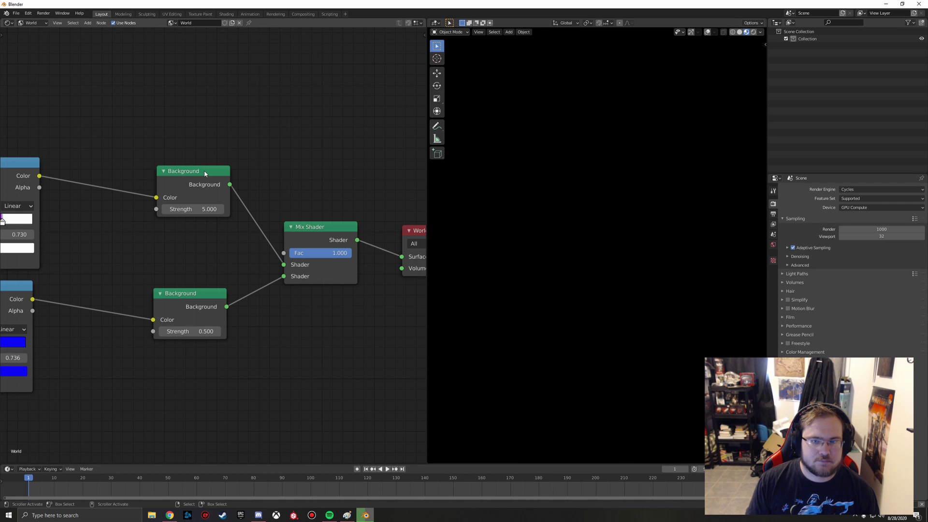
left_click_drag(205, 174, 198, 174)
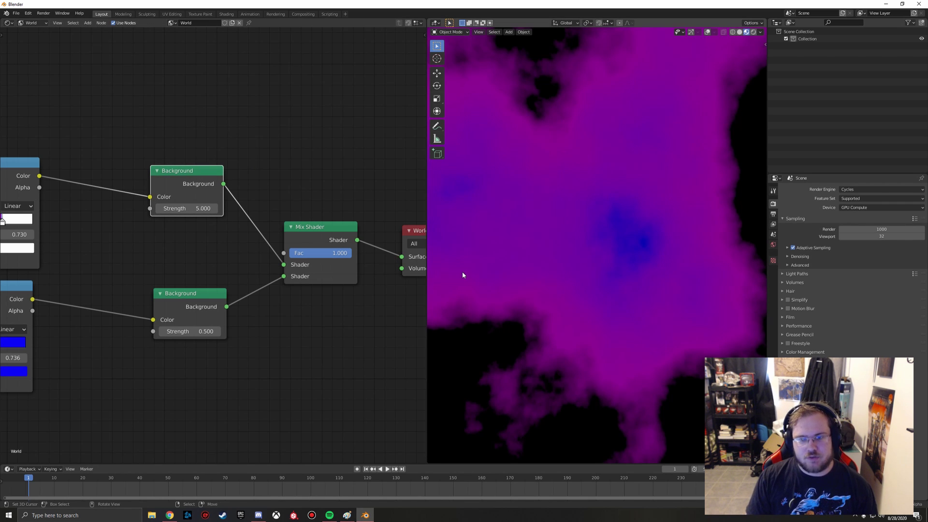
- Try a Mix Shader factor of about 0.675 and return it to 1.000
middle_click_drag(571, 280, 590, 262)
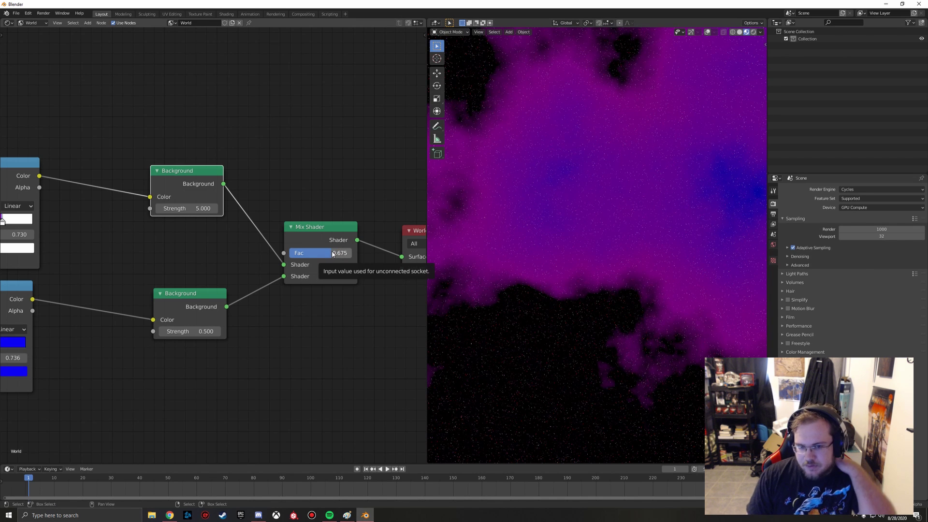
mouse_move(333, 255)
left_mouse_down()
mouse_move(290, 254)
mouse_move(340, 254)
left_mouse_up()
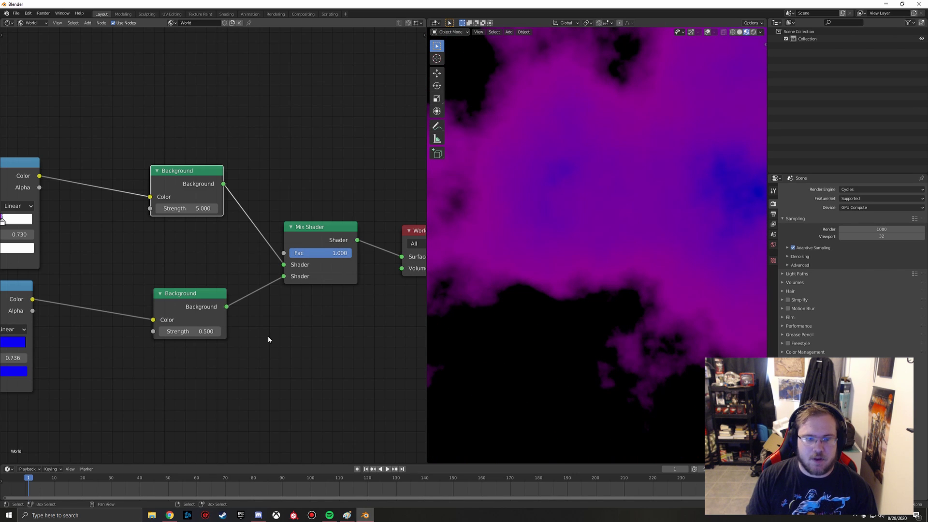
- Connect the lower Noise Texture's Fac output to the Mix Shader's Fac input
middle_click_drag(269, 337, 288, 342)
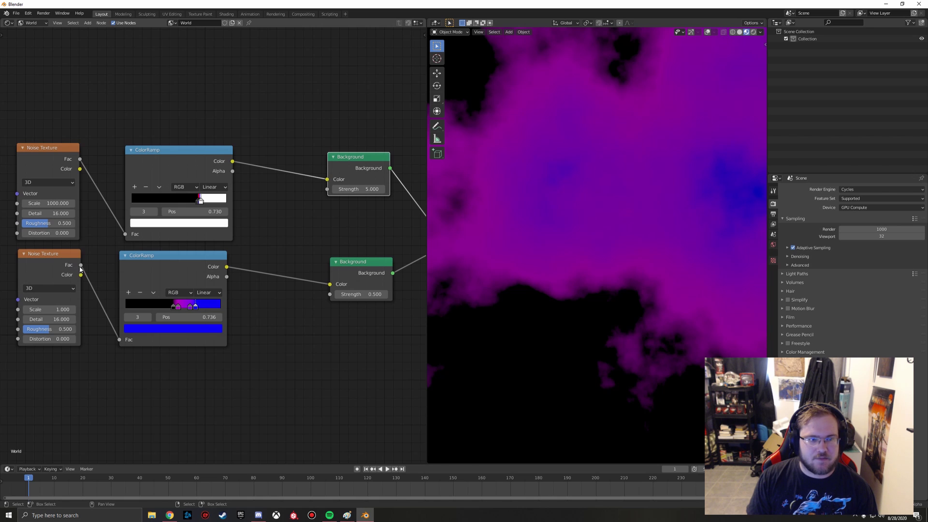
left_click_drag(81, 265, 392, 238)
middle_click_drag(393, 239, 355, 248)
scroll(324, 265, "down", 2)
left_click_drag(67, 271, 383, 241)
left_click_drag(387, 296, 377, 311)
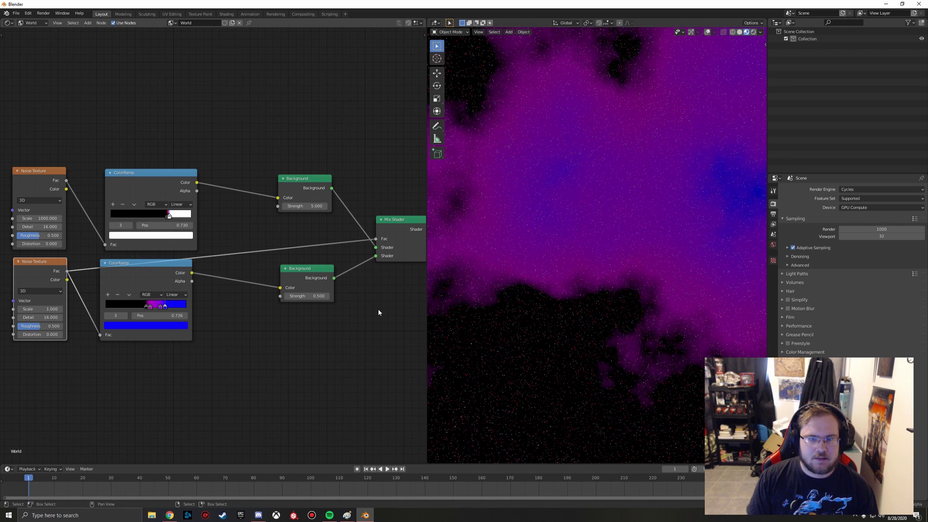
- Set the strength of the nebula's lower Background node to 0.750
middle_click_drag(581, 265, 601, 321)
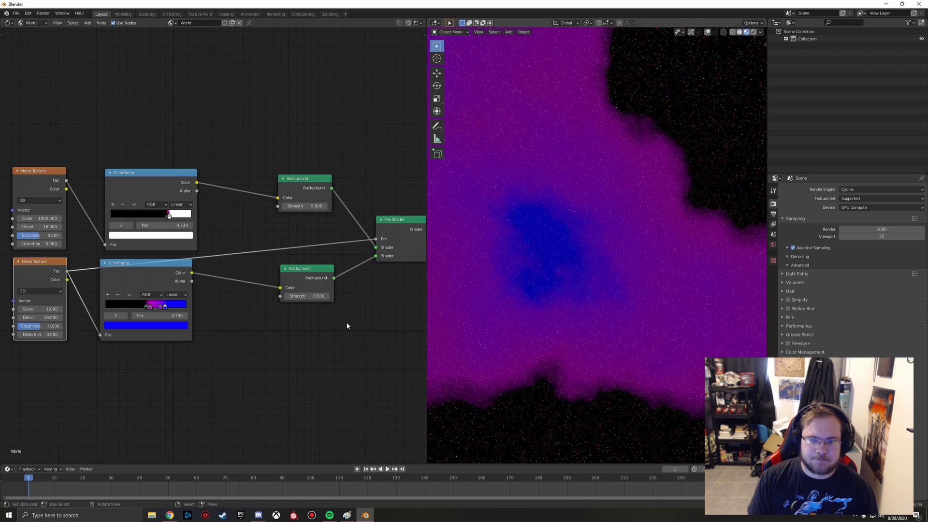
middle_click_drag(251, 337, 261, 338)
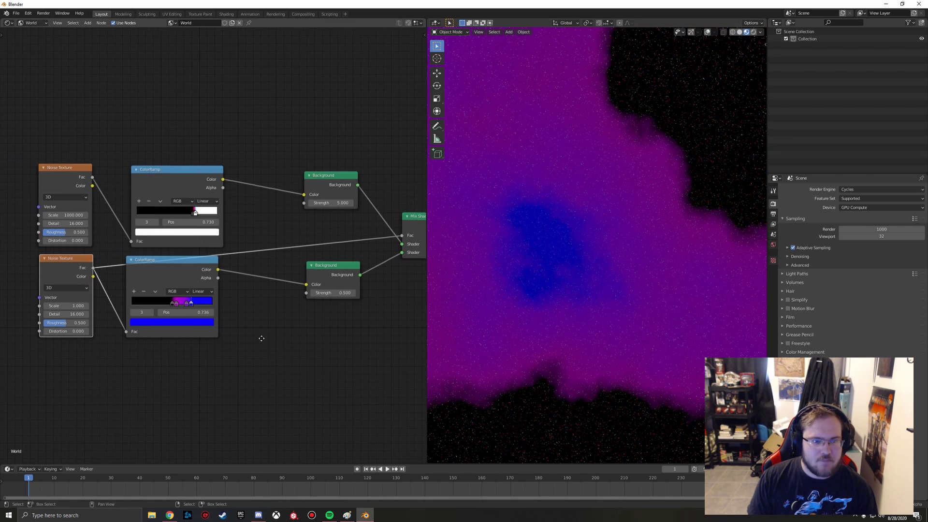
left_click(333, 294)
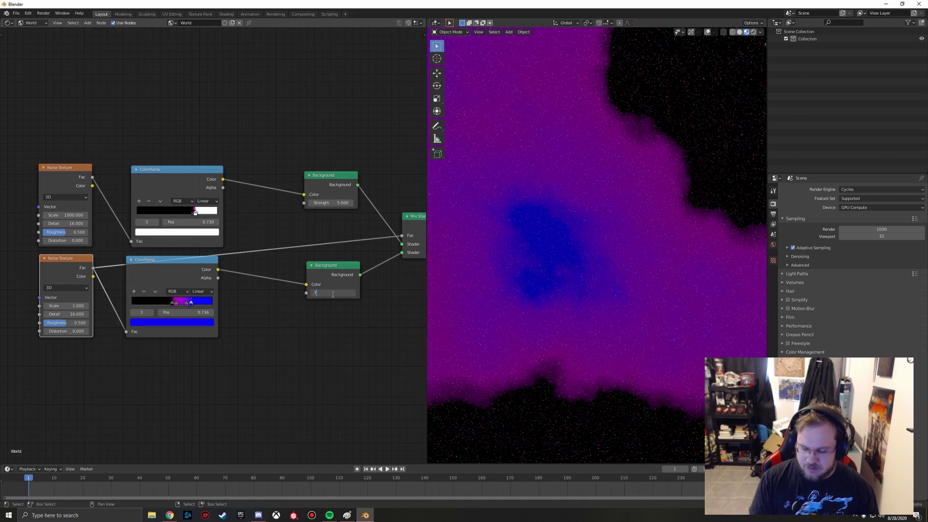
key("Return")
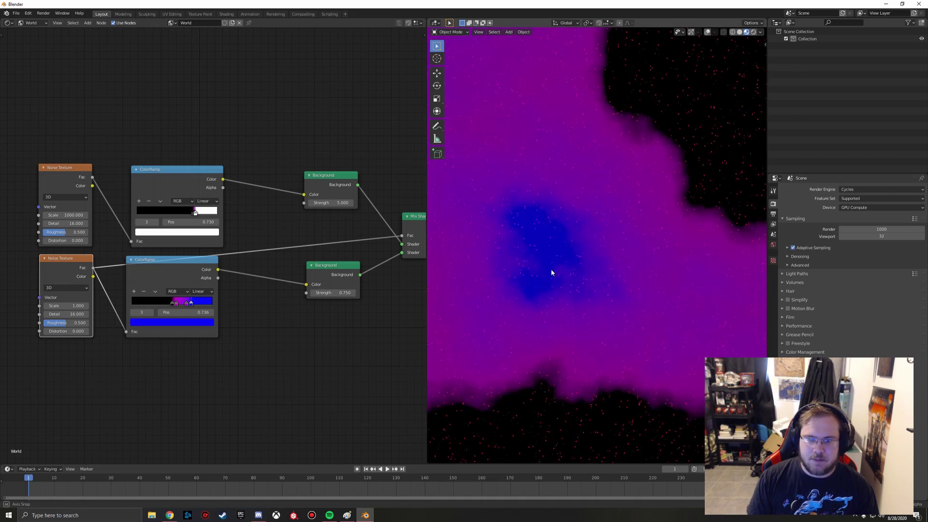
- Add Texture Coordinate and Mapping nodes connected to the lower Noise Texture's Vector input
middle_click_drag(551, 269, 590, 259)
middle_click_drag(238, 358, 314, 350)
middle_click_drag(202, 351, 274, 336)
scroll(207, 310, "up", 2)
scroll(208, 330, "up", 3)
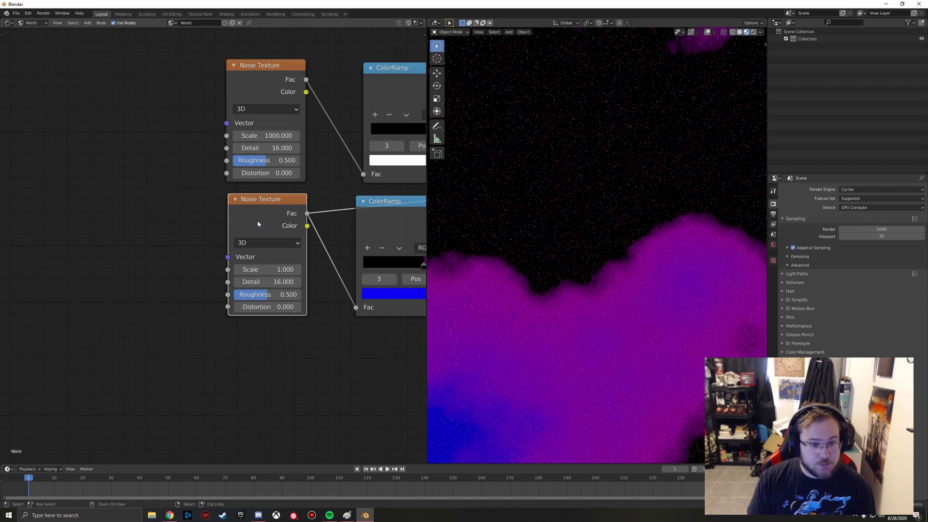
key("ctrl+t")
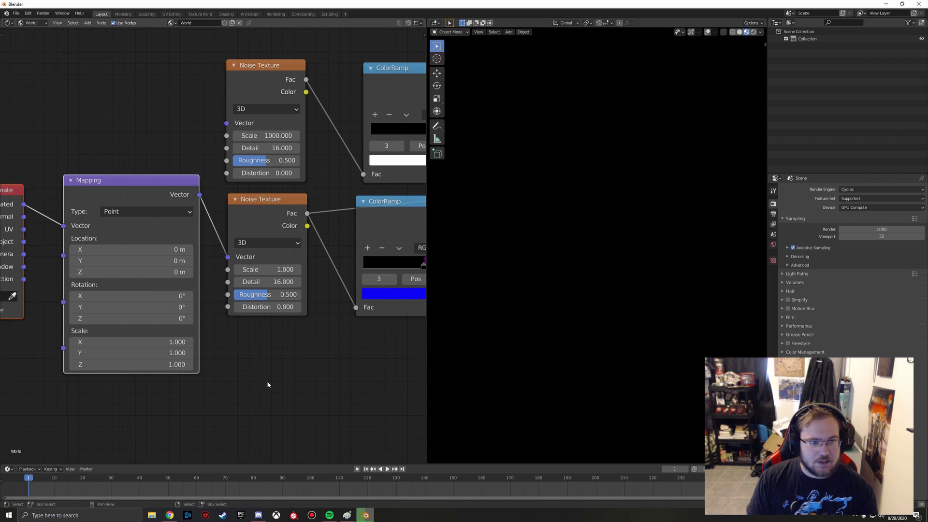
scroll(275, 356, "down", 1)
scroll(276, 359, "down", 1)
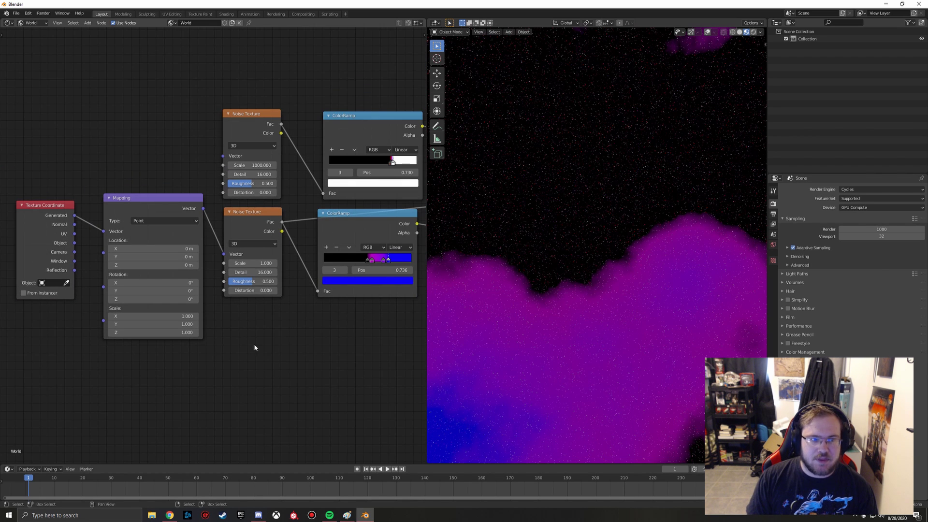
- Show the gizmos and overlays in the 3D viewport
middle_click_drag(506, 305, 583, 297)
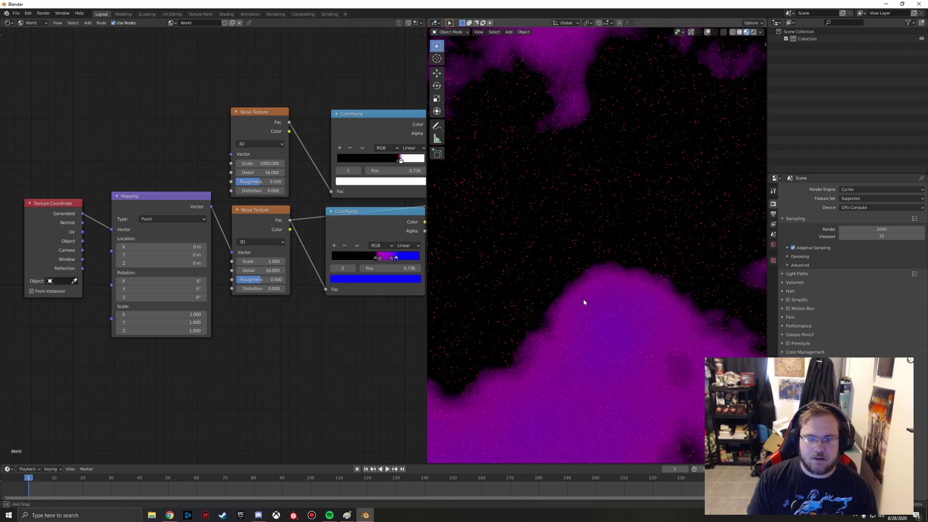
left_click(691, 32)
left_click(708, 32)
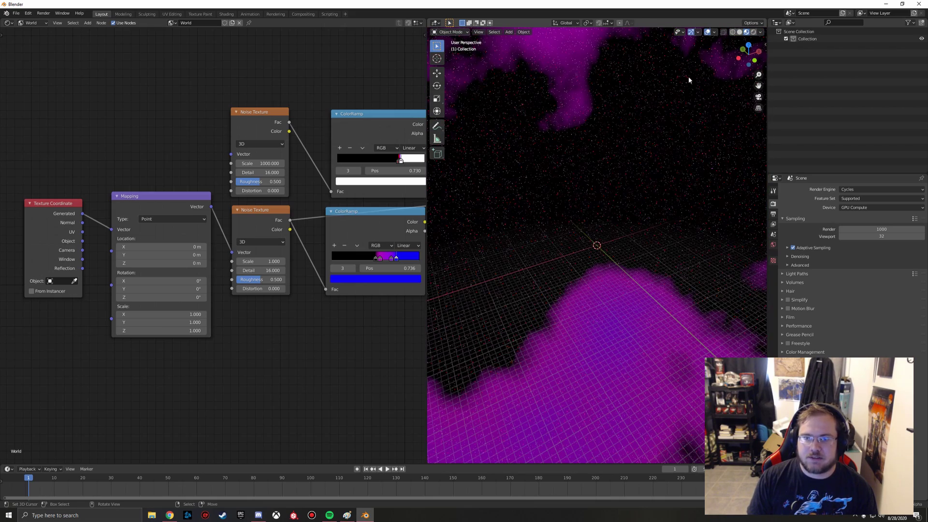
- Add a cube at the scene's origin and scale it up to about 29 times its size
mouse_move(604, 247)
middle_mouse_down()
mouse_move(570, 227)
mouse_move(617, 253)
middle_mouse_up()
left_click(509, 31)
mouse_move(518, 40)
left_click(579, 47)
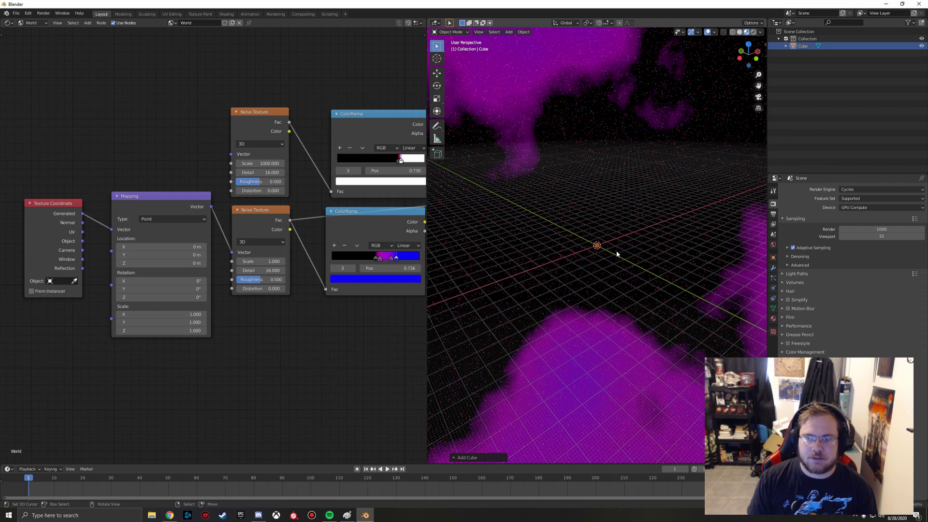
key("s")
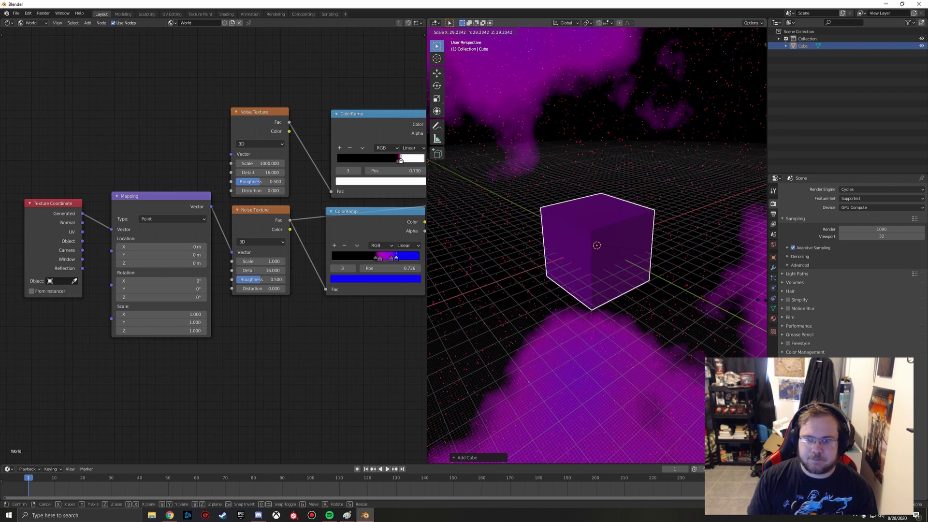
left_click(489, 286)
scroll(547, 275, "up", 3)
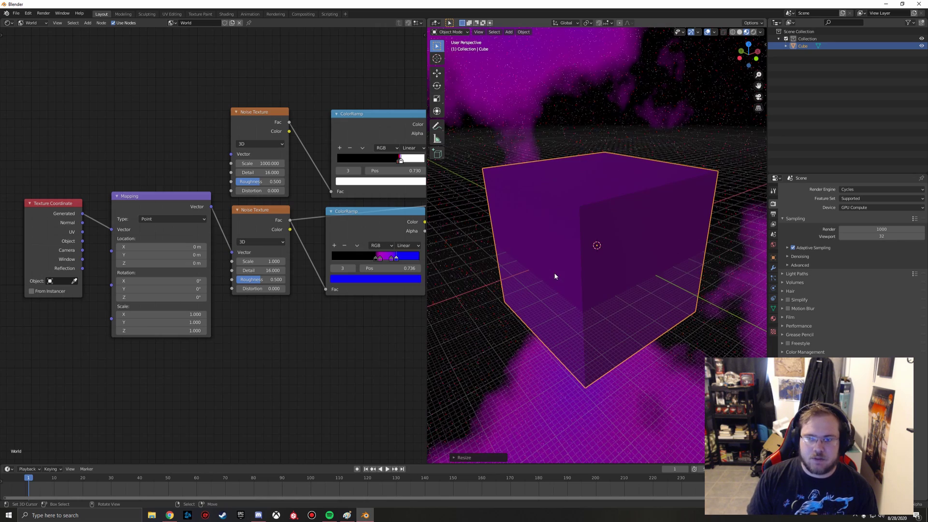
middle_click_drag(554, 272, 579, 264)
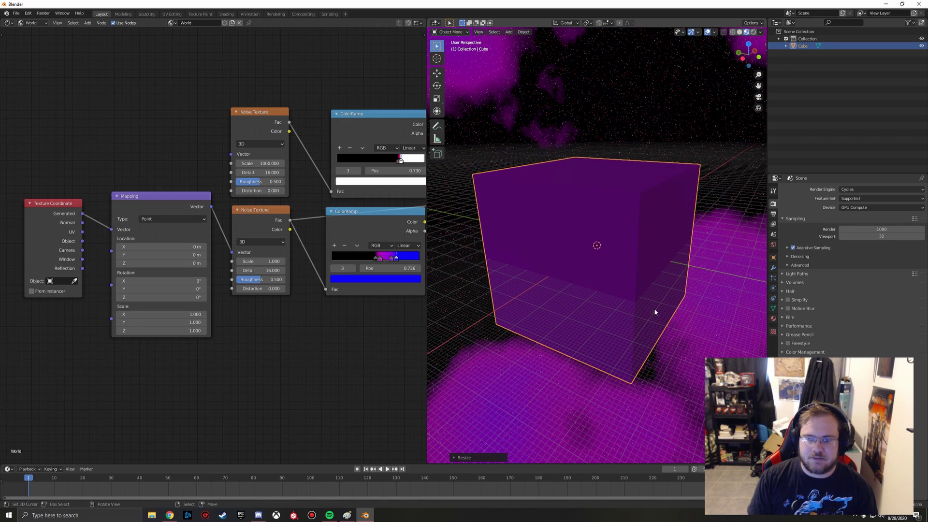
- Set the Mapping node's X location to 0.7 m
left_click(204, 247)
left_click(204, 247)
left_click(204, 247)
left_click(204, 247)
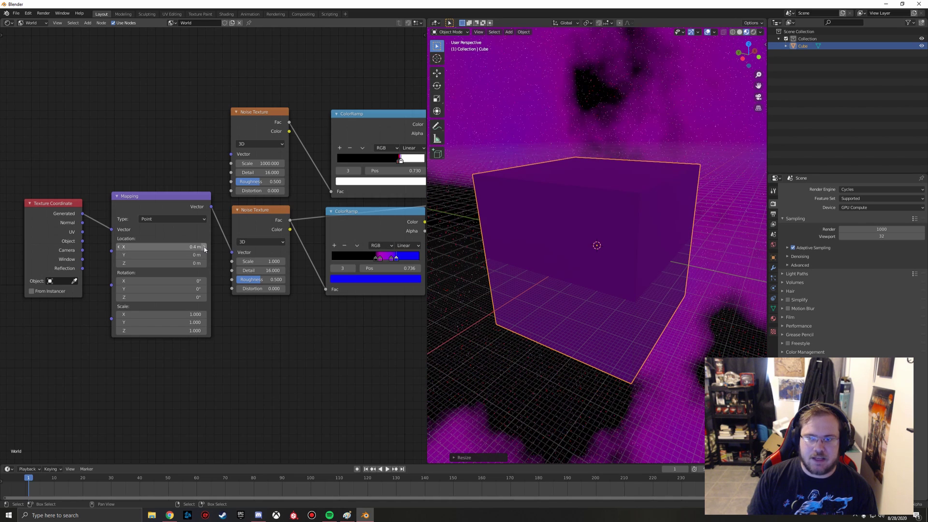
left_click(204, 247)
left_click(204, 247)
left_click(204, 247)
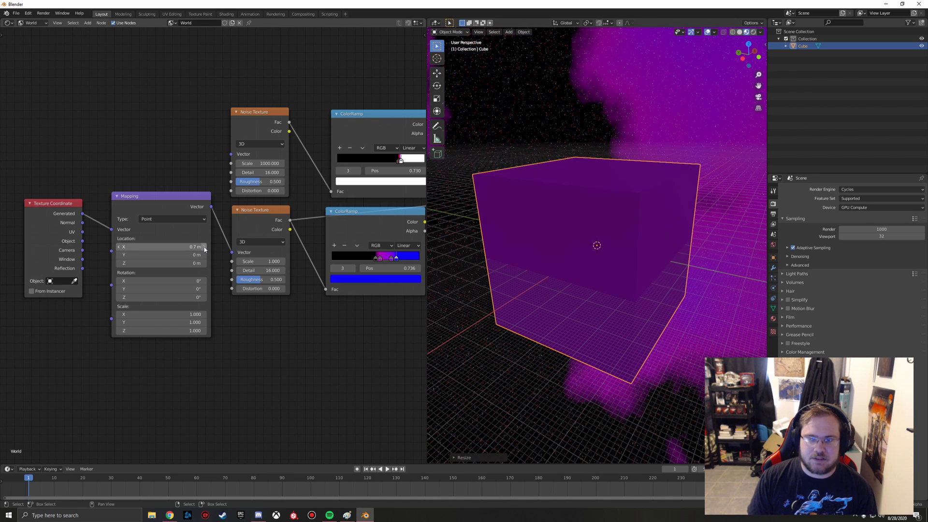
- Set the Mapping node's Y location to -0.3 m
left_click(204, 256)
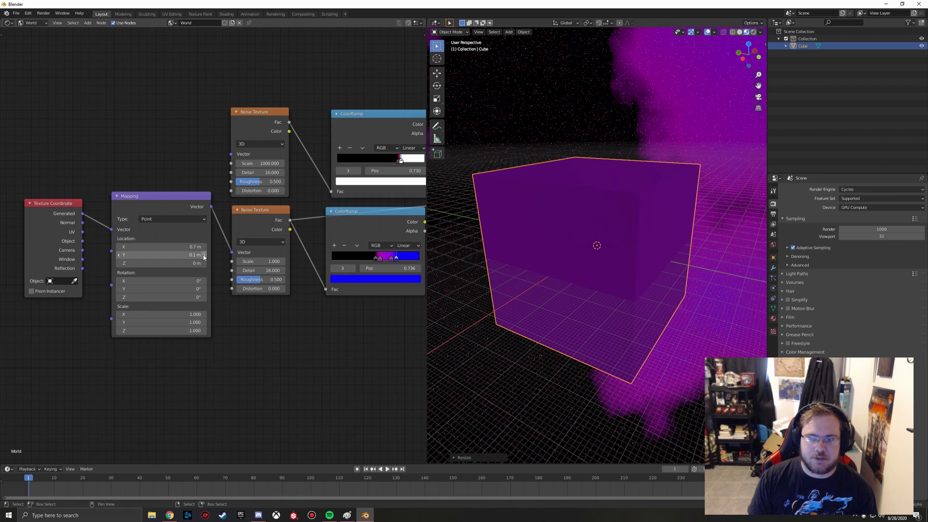
left_click(120, 255)
left_click(120, 256)
left_click(120, 256)
left_click(120, 255)
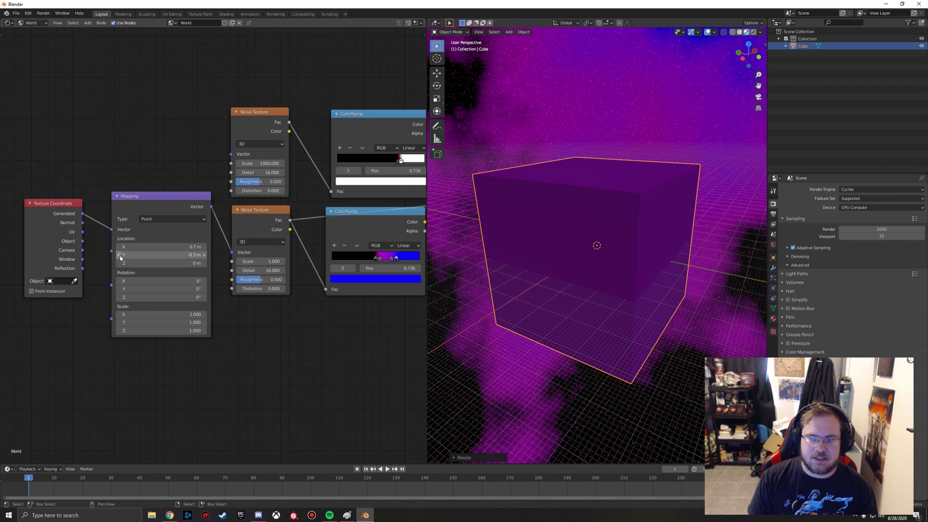
- Try offsets in both directions for the Mapping node's Z location and leave it at -0.1 m
left_click(204, 263)
left_click(204, 264)
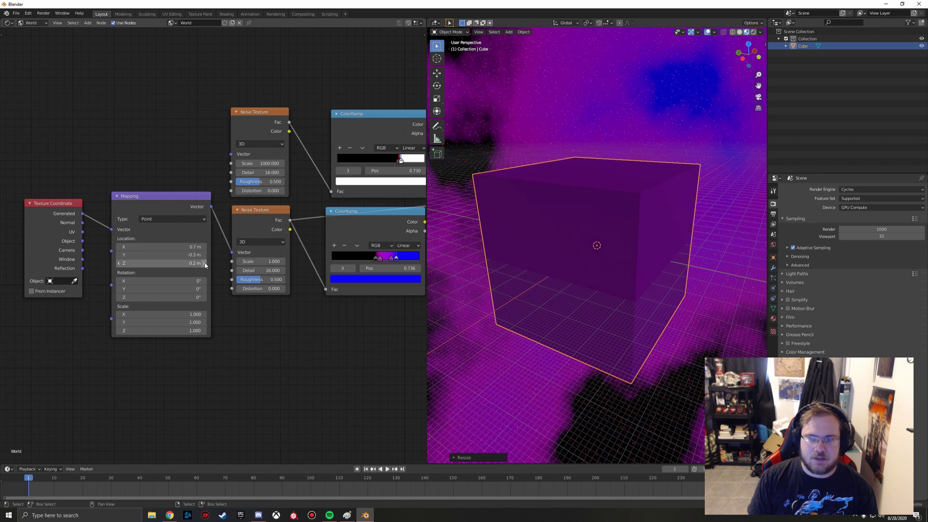
left_click(120, 263)
left_click(119, 264)
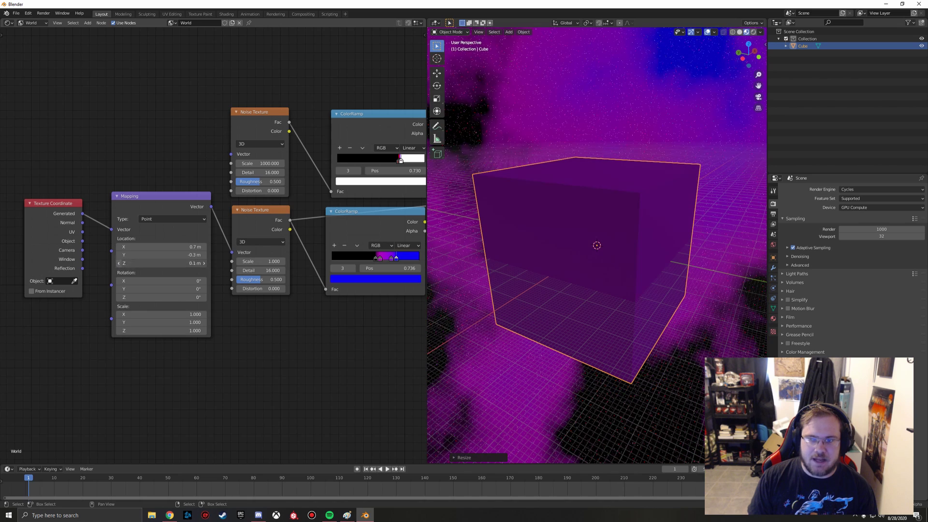
left_click(119, 263)
left_click(119, 264)
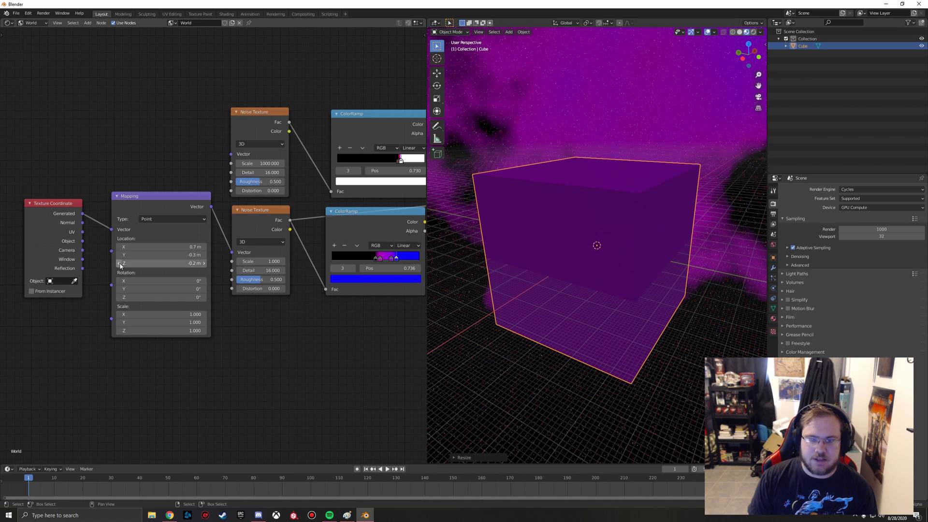
left_click(119, 264)
left_click(204, 263)
left_click(204, 263)
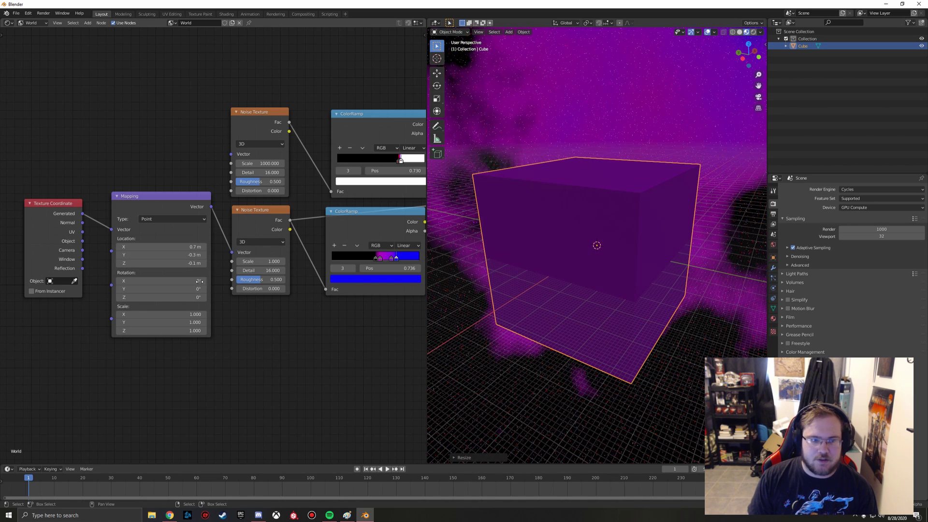
- Try reducing the Mapping node's X scale
left_click_drag(193, 315, 189, 315)
left_click(189, 315)
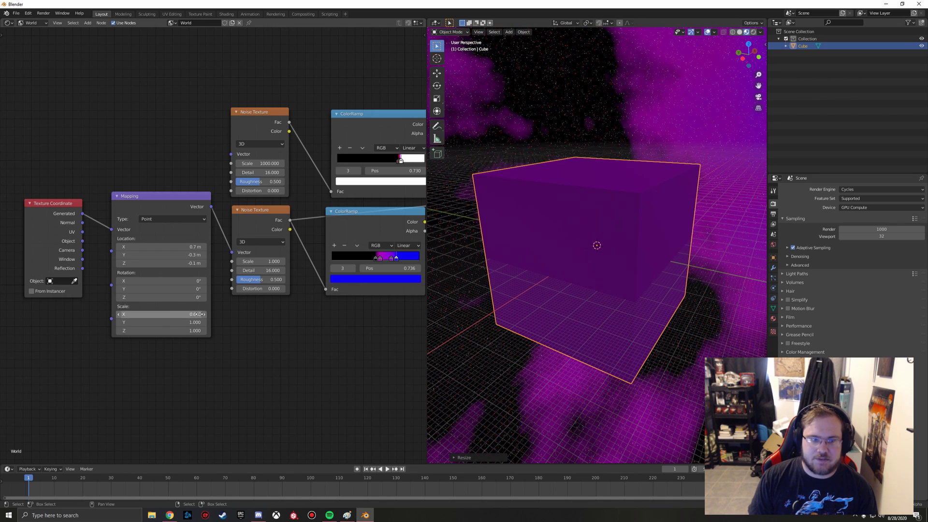
type("0.61")
key("Return")
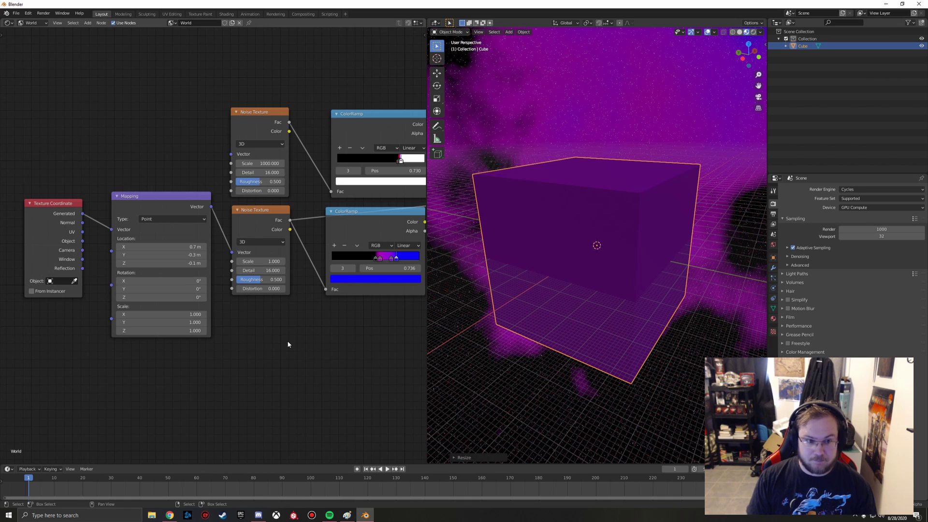
- Raise the lower Noise Texture's scale to 3.900 and inspect the denser nebula pattern around the cube
middle_click_drag(288, 341, 211, 340)
left_click_drag(188, 260, 310, 260)
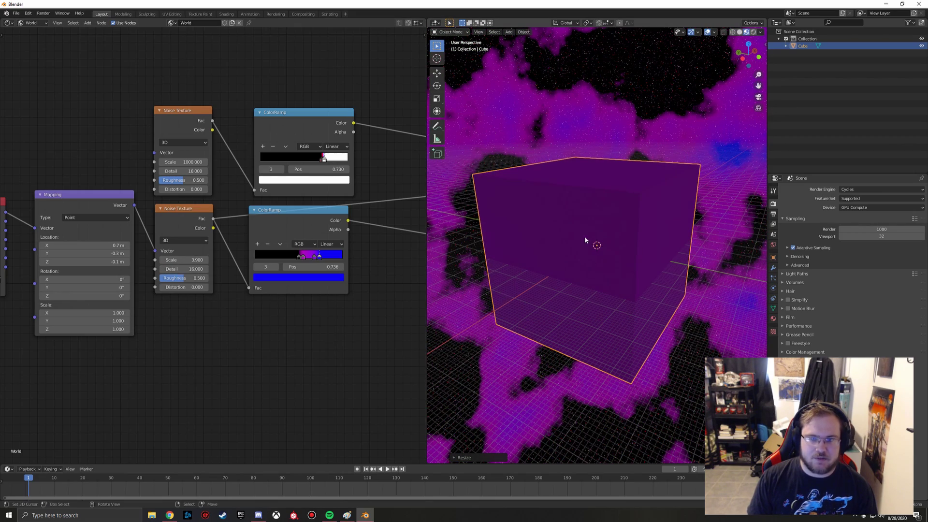
middle_click_drag(584, 236, 629, 275)
- Set the lower Noise Texture's scale to 2.000
left_click(184, 260)
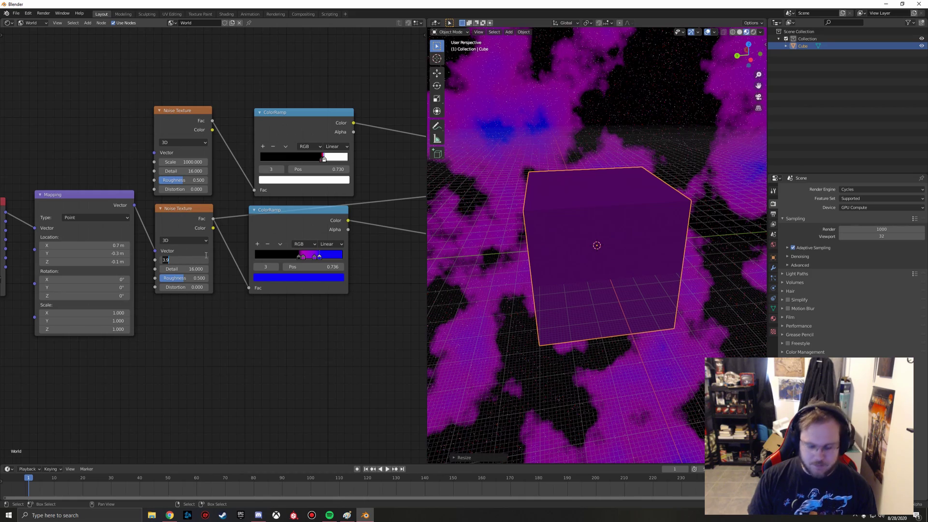
type("2")
key("Return")
middle_click_drag(559, 270, 580, 193)
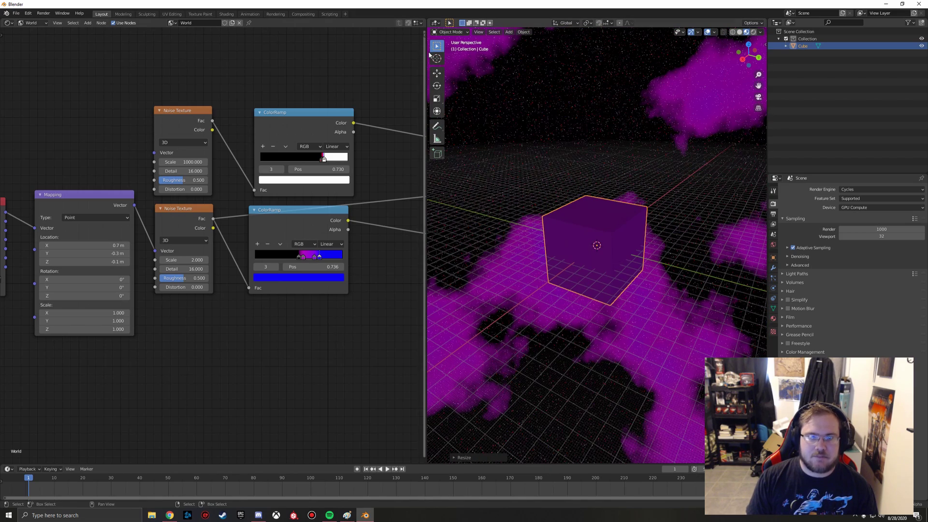
- Widen the 3D viewport by narrowing the Shader Editor, and review the node tree through to World Output
left_click_drag(425, 56, 344, 63)
scroll(271, 307, "down", 3)
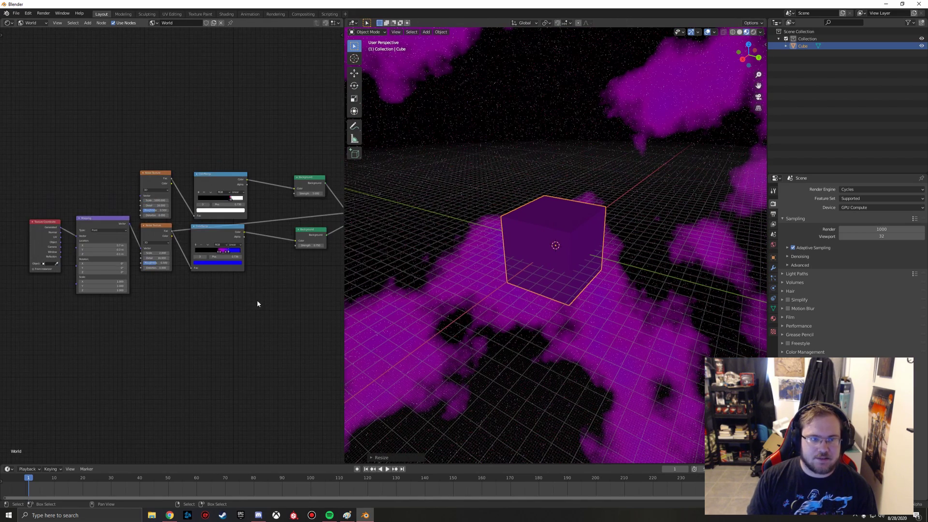
middle_click_drag(257, 300, 191, 323)
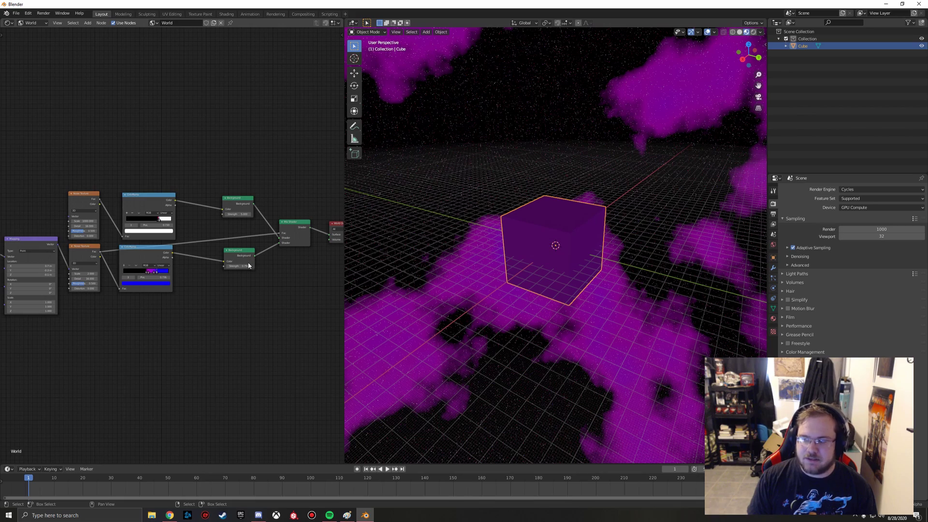
middle_click_drag(309, 289, 240, 298)
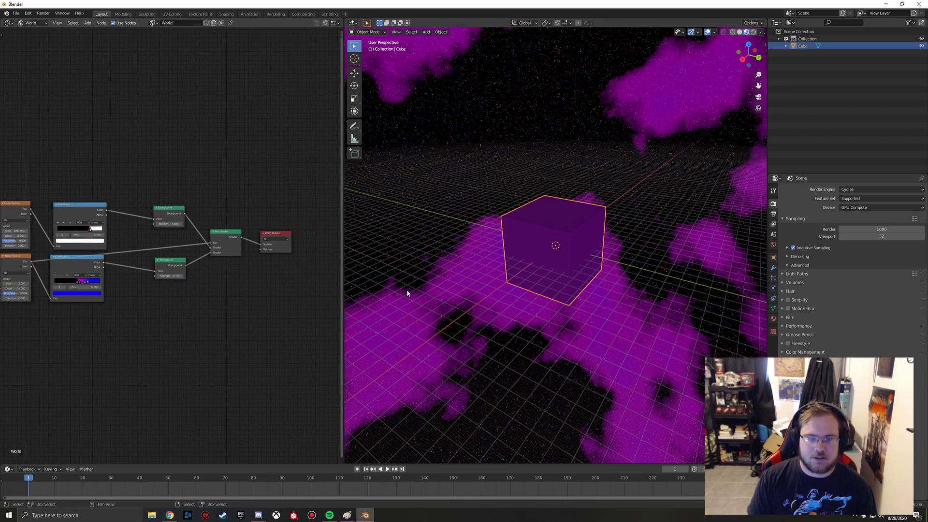
- Examine the nebula background and how it lights the cube from several angles and distances
middle_click_drag(565, 309, 524, 299)
scroll(533, 313, "down", 2)
scroll(547, 295, "up", 4)
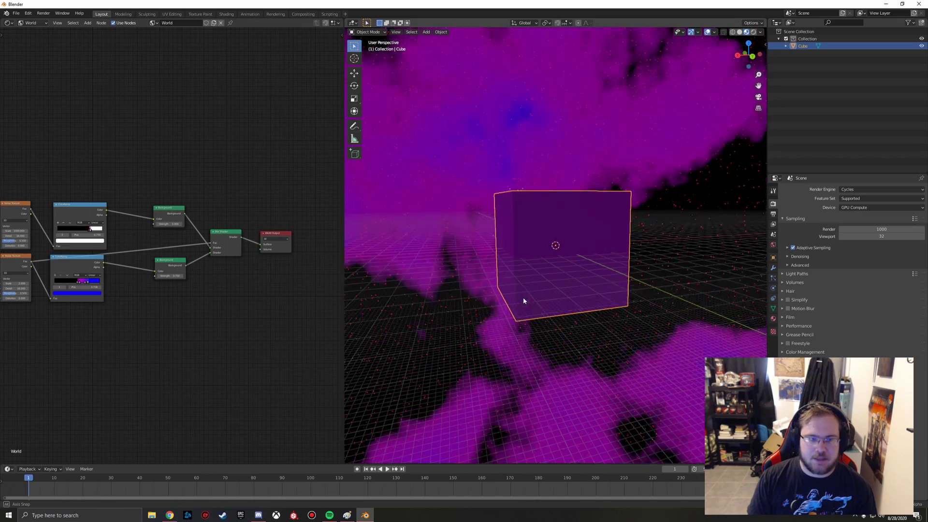
middle_click_drag(183, 325, 291, 328)
scroll(133, 272, "down", 1)
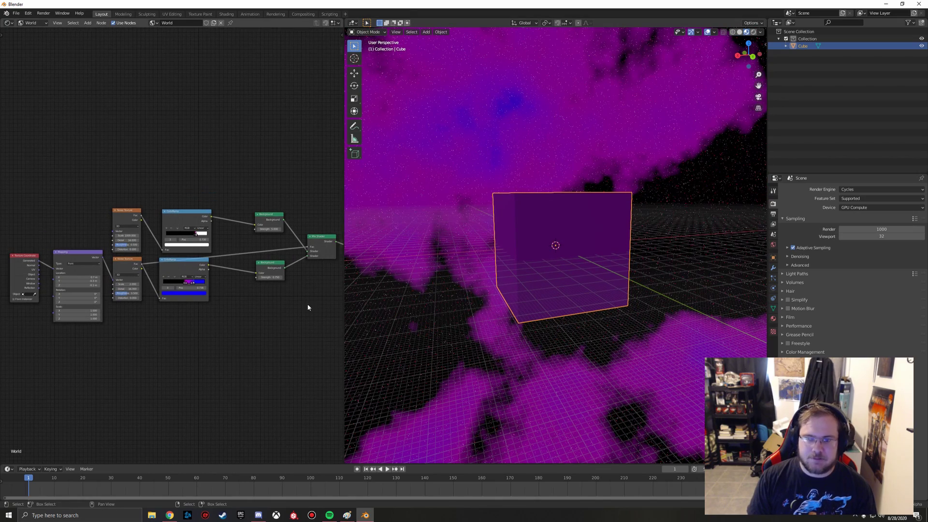
mouse_move(594, 193)
middle_mouse_down()
mouse_move(608, 203)
mouse_move(595, 197)
middle_mouse_up()
scroll(608, 203, "up", 1)
scroll(594, 197, "up", 2)
scroll(594, 198, "up", 1)
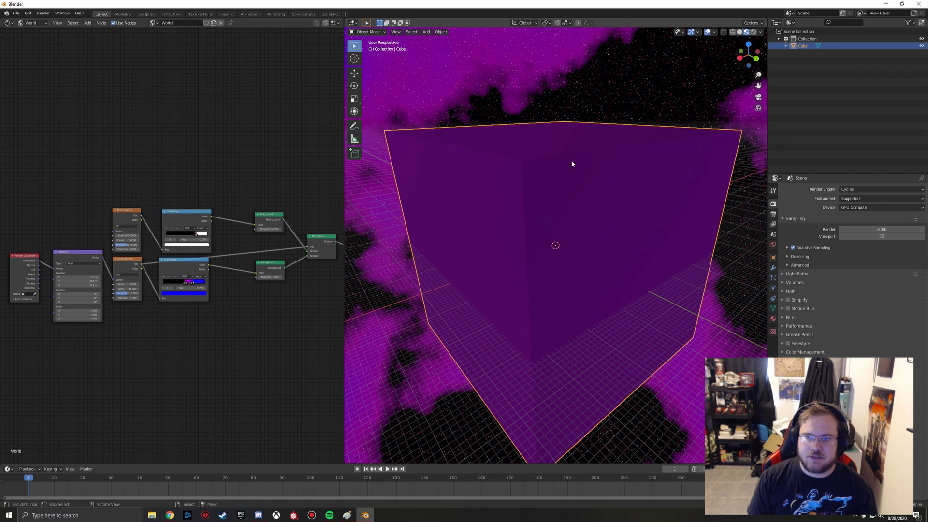
- Create a new material on the cube and check it in rendered, solid and Material Preview shading
left_click(774, 319)
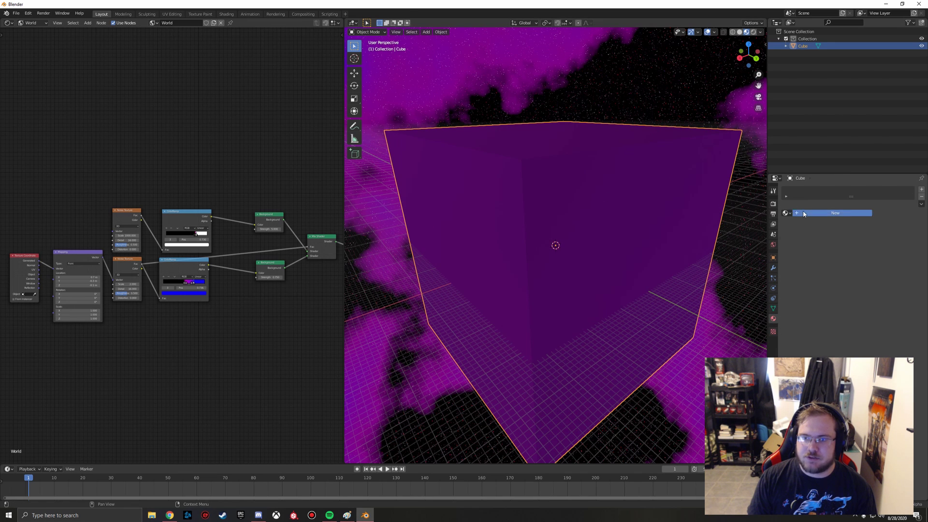
left_click(806, 215)
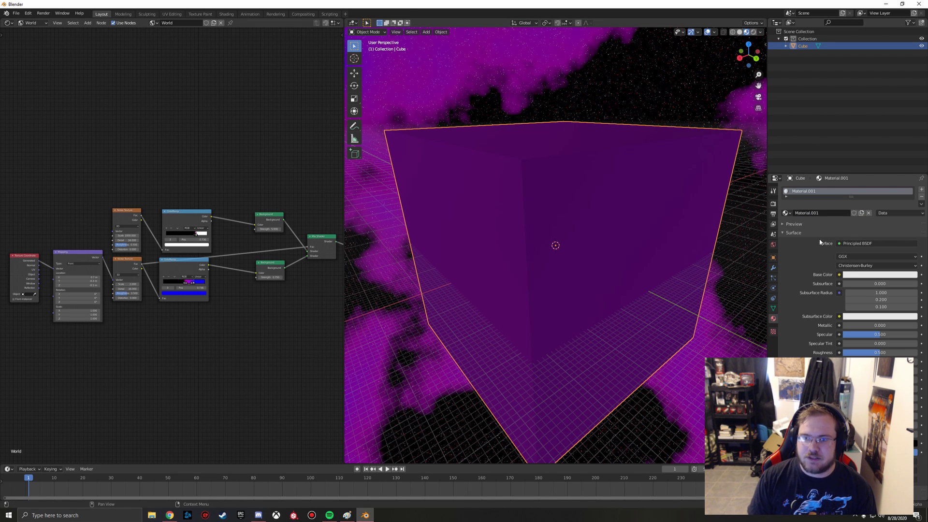
left_click(753, 32)
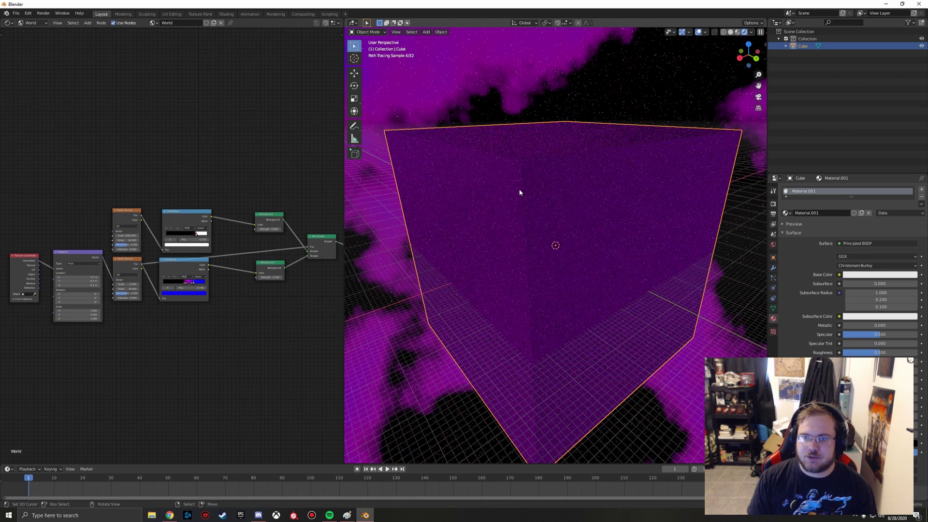
left_click(737, 31)
left_click(740, 33)
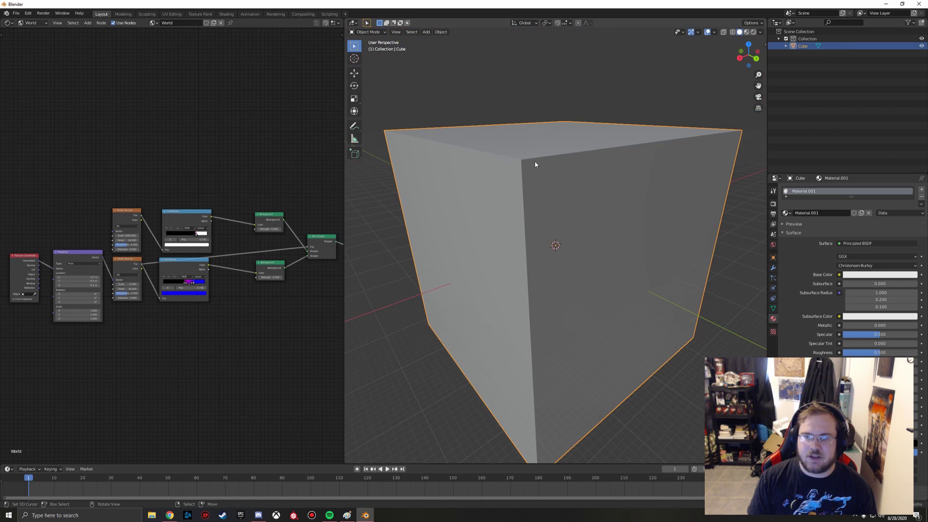
left_click(746, 32)
scroll(579, 187, "up", 2)
scroll(575, 196, "down", 5)
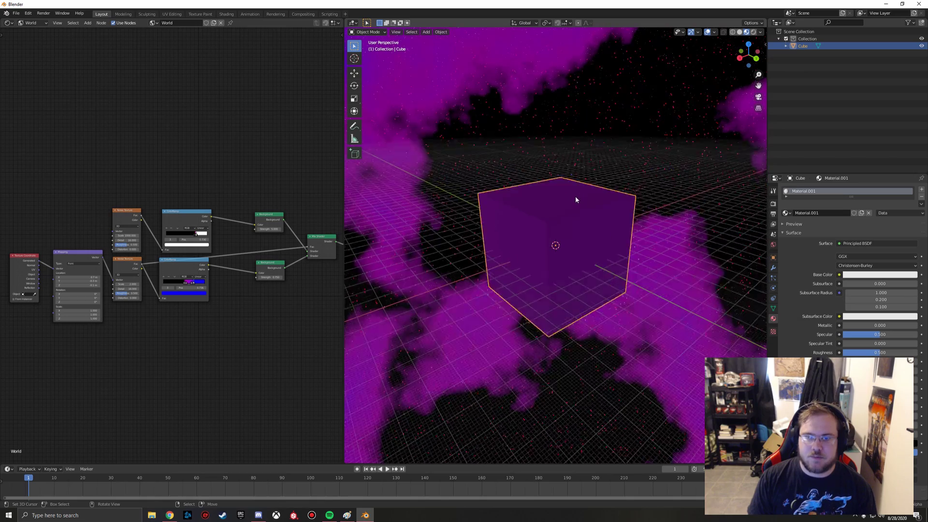
scroll(575, 196, "down", 3)
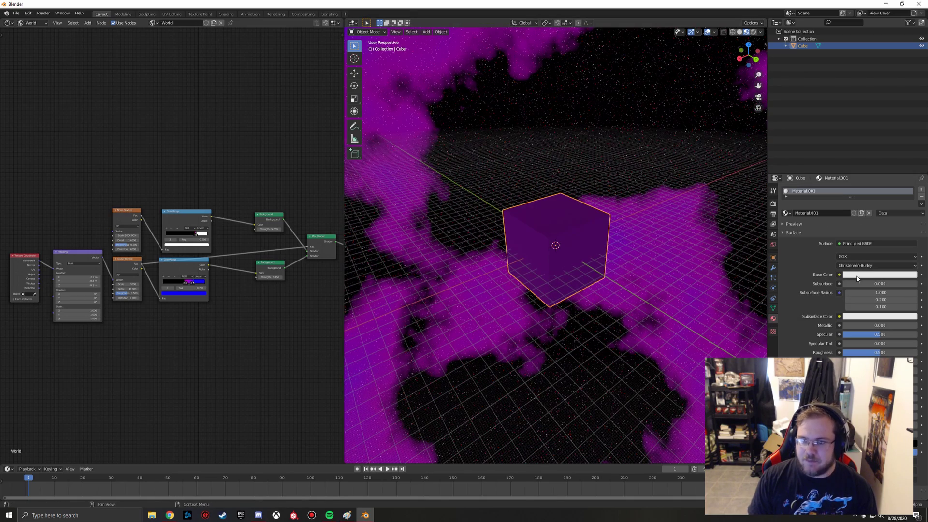
- Set the base color of the cube's material to pure red
left_click(858, 276)
left_click(880, 274)
left_click_drag(884, 209, 881, 224)
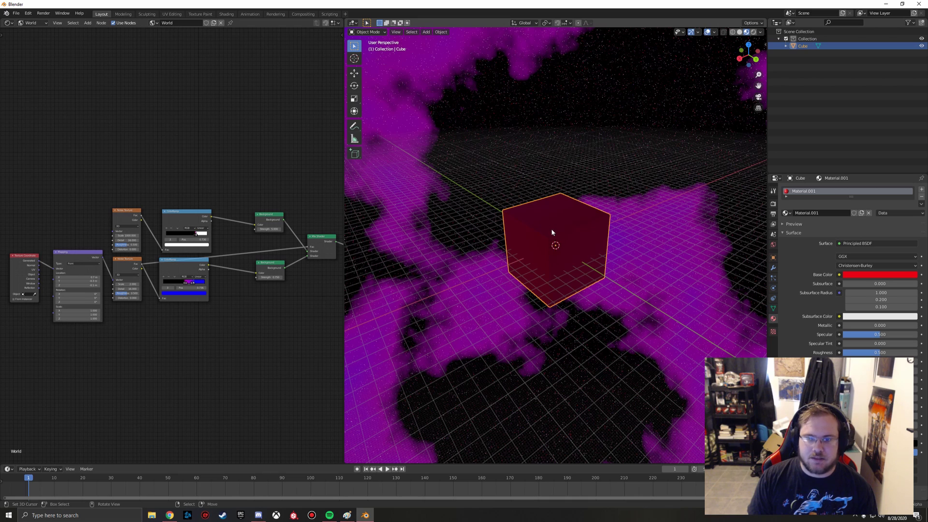
- Add a point light and move it straight up along Z to hover above the cube
left_click(427, 32)
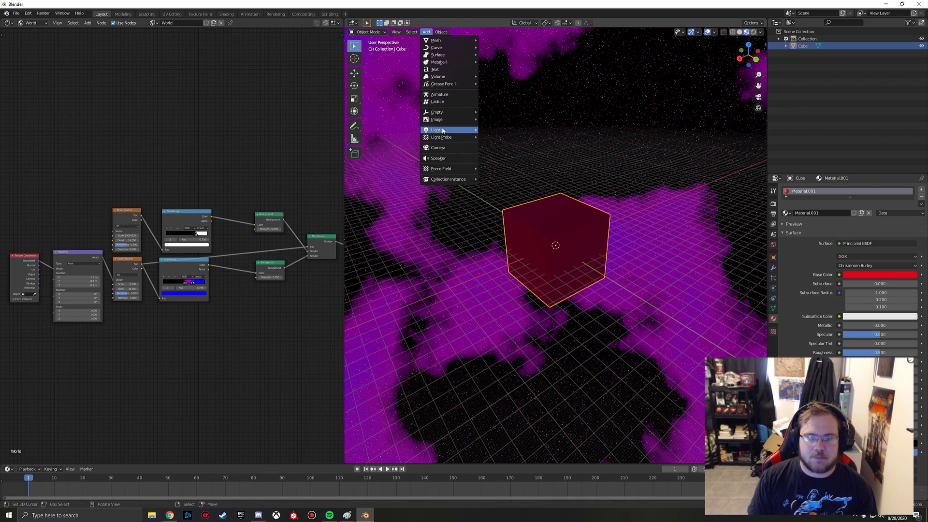
mouse_move(447, 130)
left_click(497, 131)
middle_click_drag(575, 210, 532, 214)
left_click(354, 72)
left_click_drag(557, 226, 567, 162)
scroll(577, 179, "up", 3)
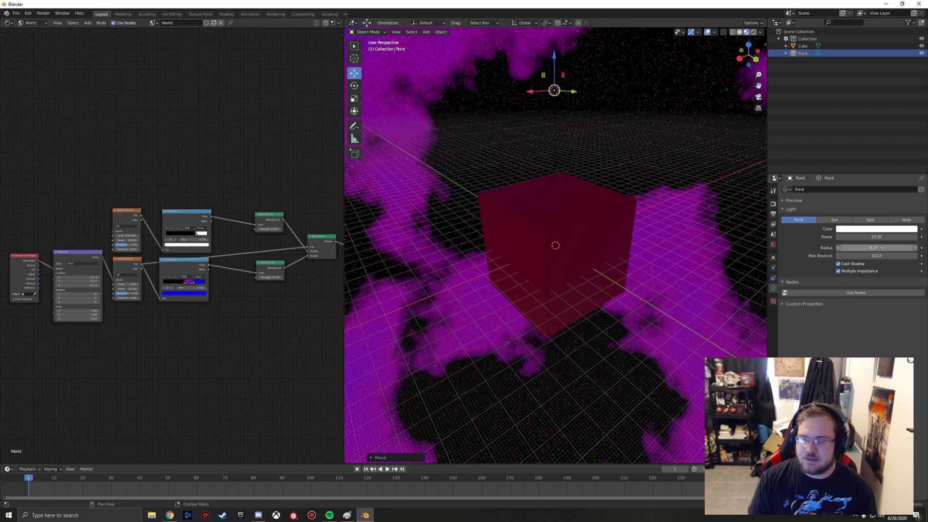
- Switch to rendered shading and raise the point light's power to 243.9 W and its radius to 15.1 m
mouse_move(876, 237)
left_mouse_down()
mouse_move(899, 237)
mouse_move(889, 237)
left_mouse_up()
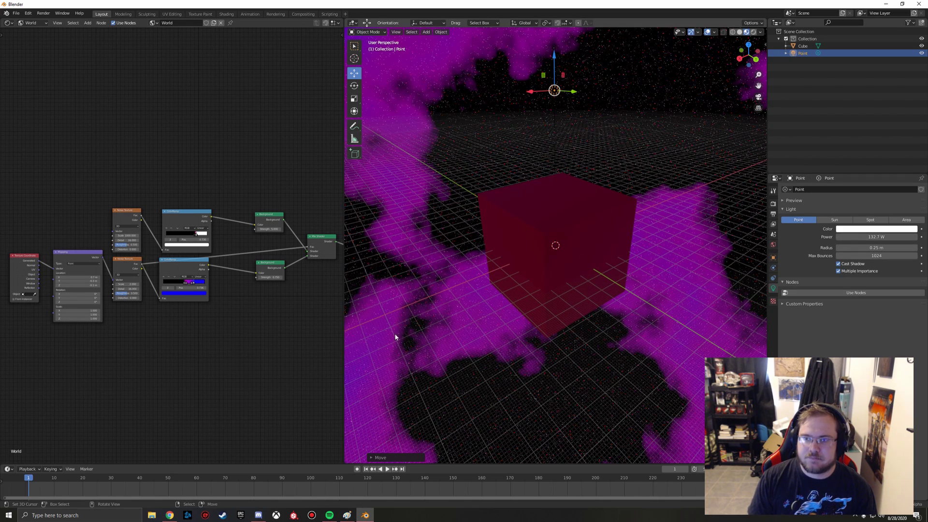
left_click(754, 32)
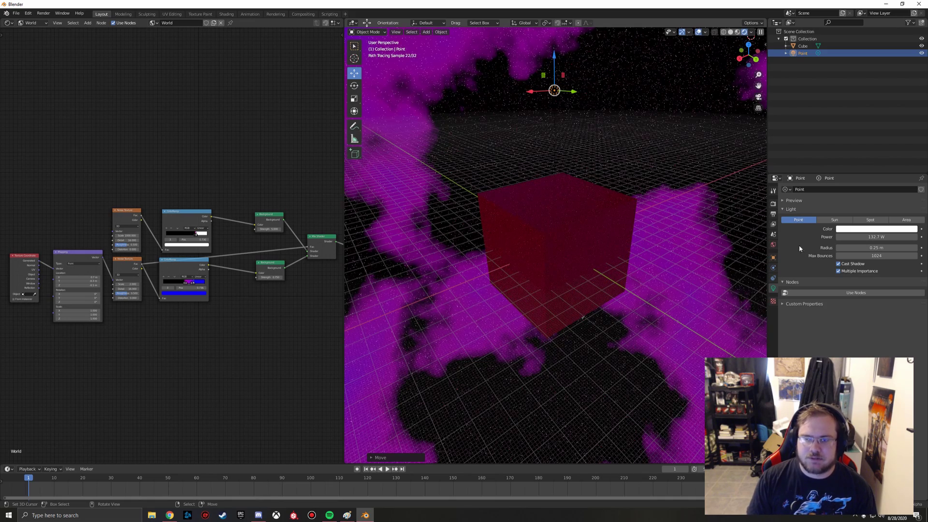
mouse_move(876, 237)
left_mouse_down()
mouse_move(916, 237)
mouse_move(880, 248)
mouse_move(890, 247)
left_mouse_up()
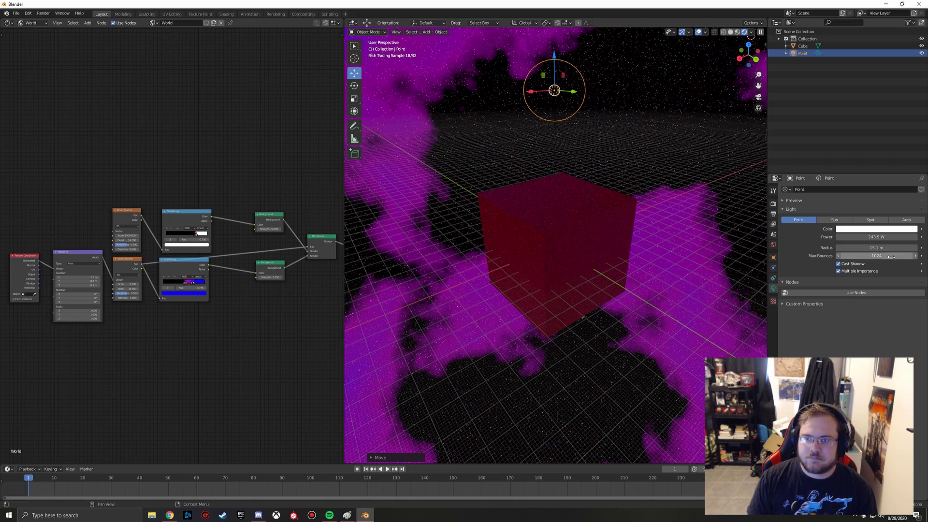
- Lower the point light along the Z axis until it sits closer to the top of the cube
scroll(556, 198, "up", 3)
scroll(575, 58, "down", 3)
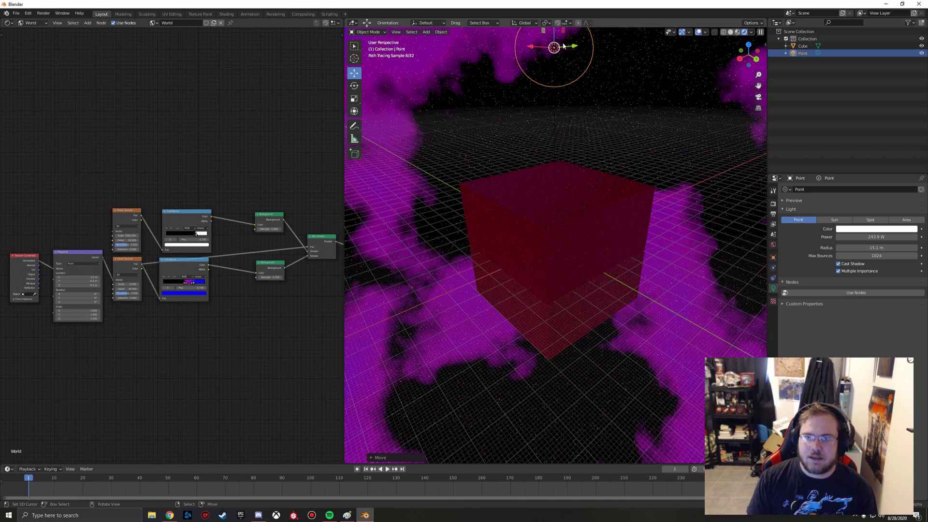
key("g")
key("z")
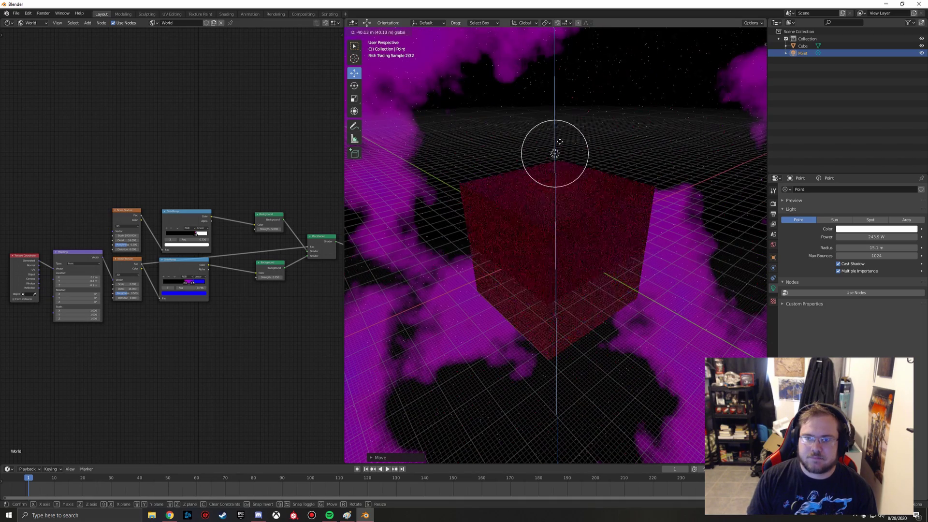
left_click(586, 156)
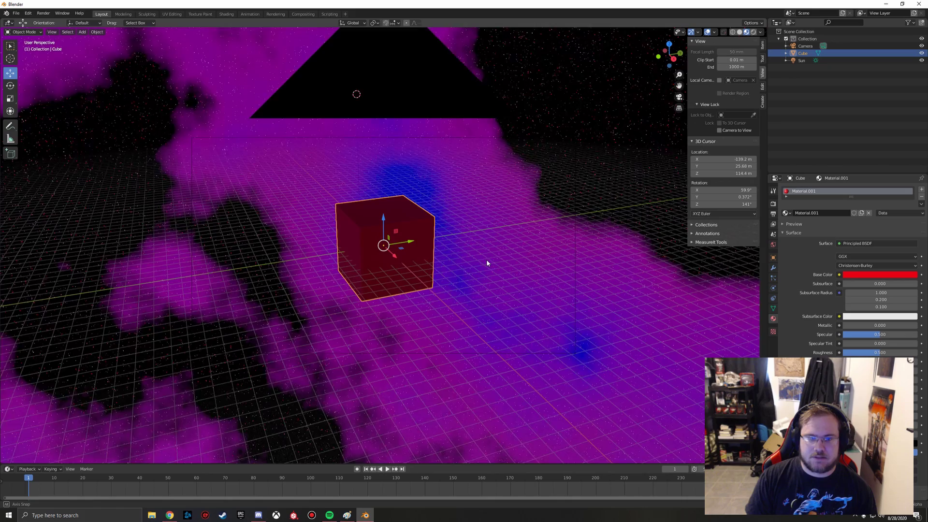
- Leave the camera view and switch the viewport to rendered shading to check the red cube from another angle
middle_click_drag(486, 263, 513, 256)
left_click(754, 32)
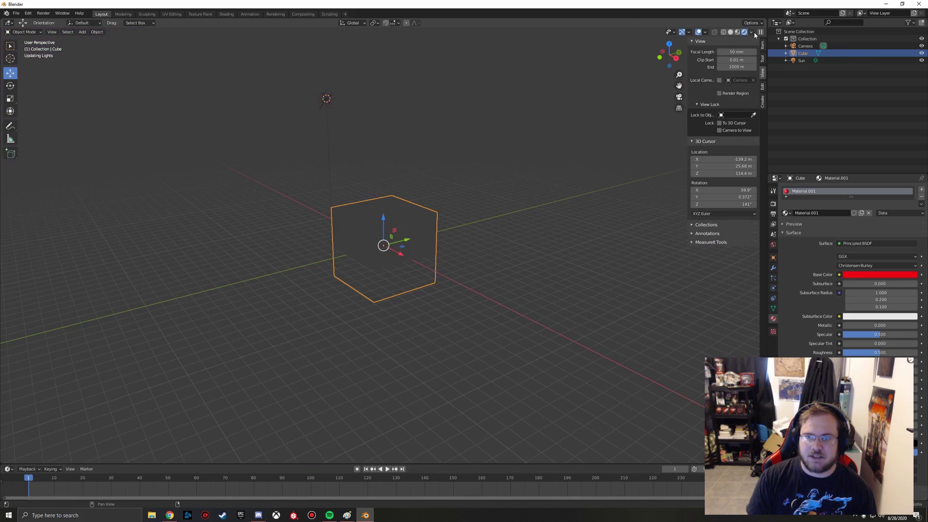
middle_click_drag(442, 206, 468, 206)
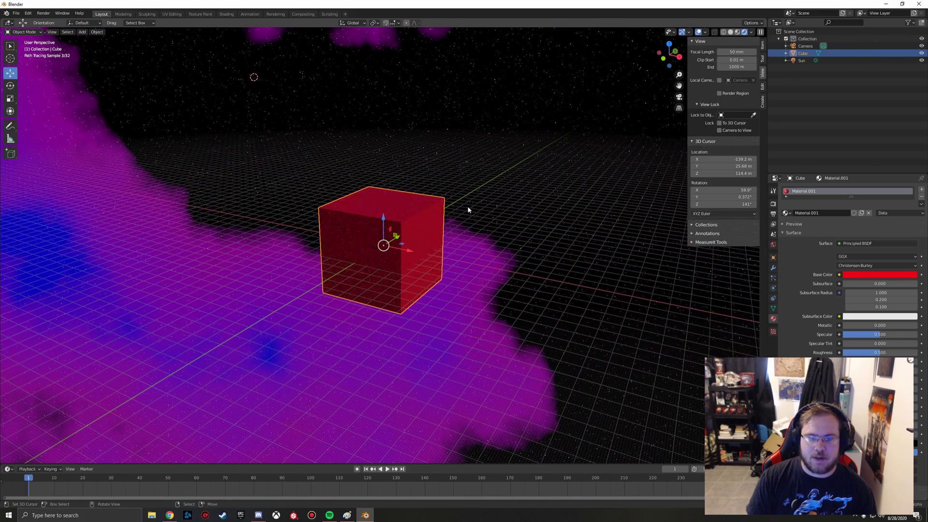
- Rotate the sun light around the global Z axis to change how it lights the cube
left_click(802, 61)
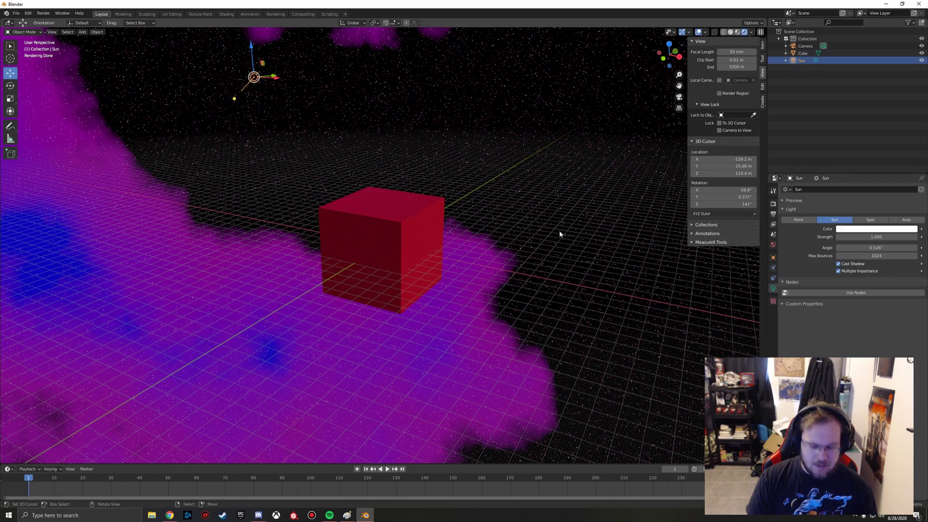
key("g")
key("r")
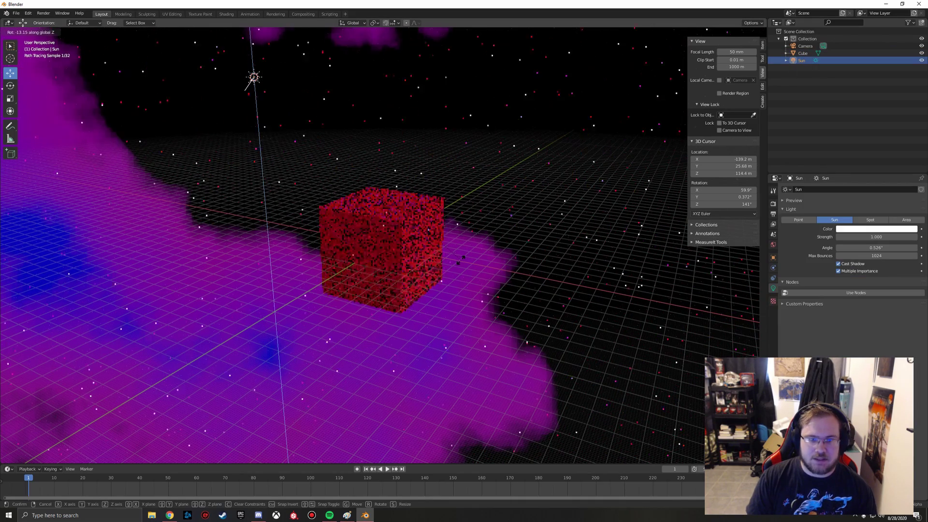
left_click(480, 203)
middle_click_drag(456, 184, 477, 203)
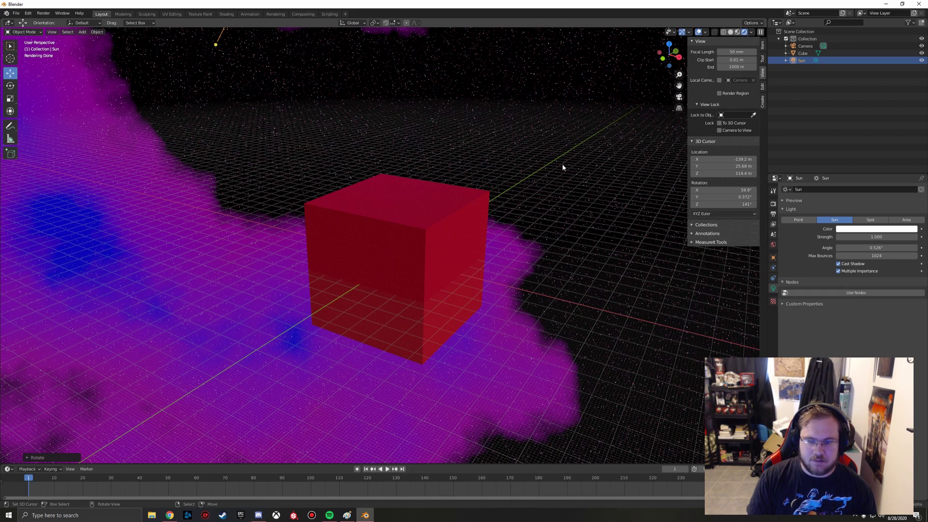
- Look through the camera, lock the camera to the view, and reframe the cube against the nebula and stars
left_click(679, 96)
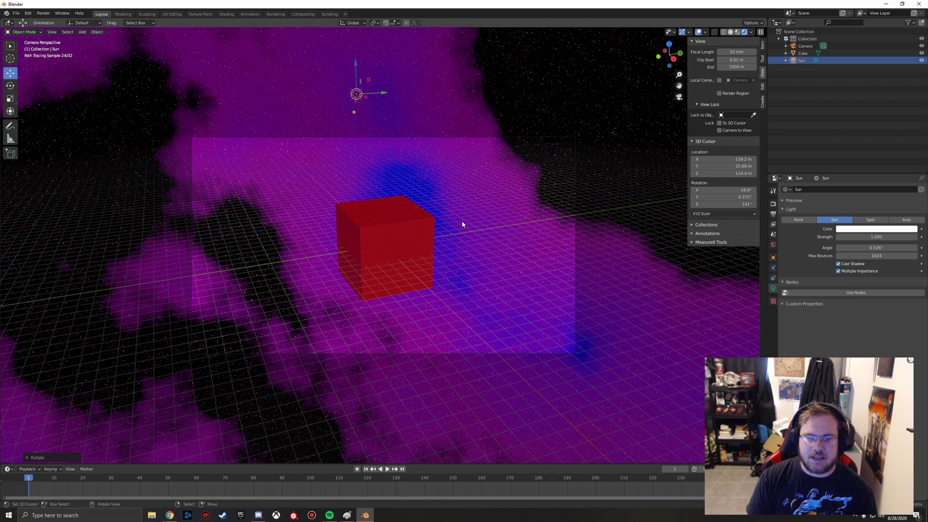
left_click(719, 130)
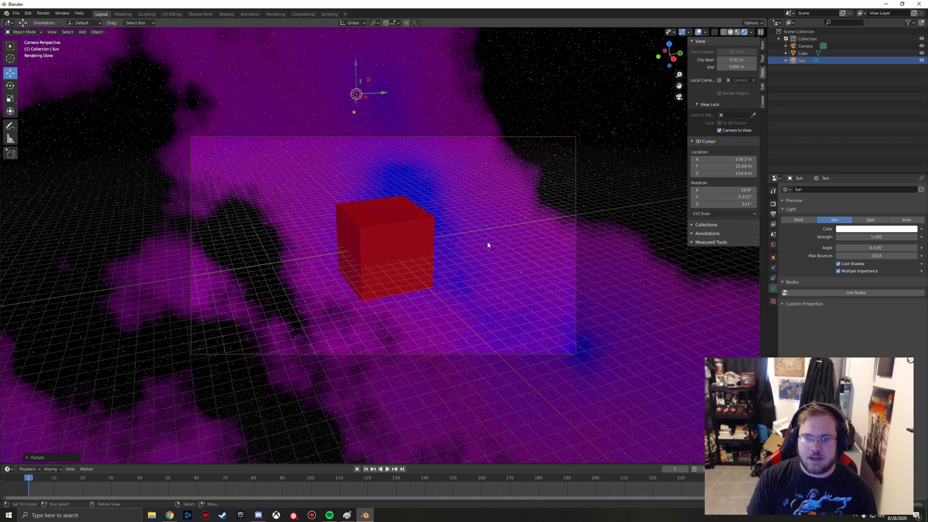
middle_click_drag(488, 245, 508, 238)
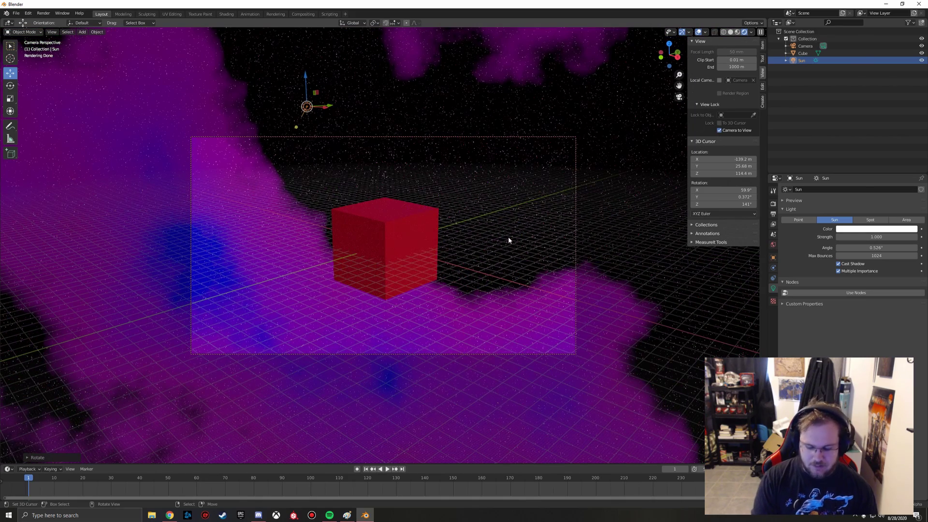
- Render the current frame from the camera and inspect the result enlarged in a maximized render window
key("F12")
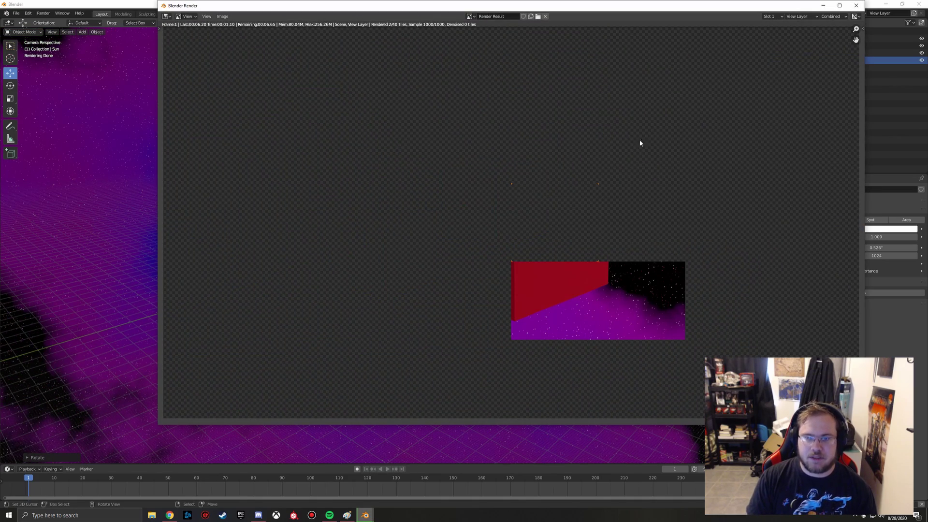
left_click(839, 5)
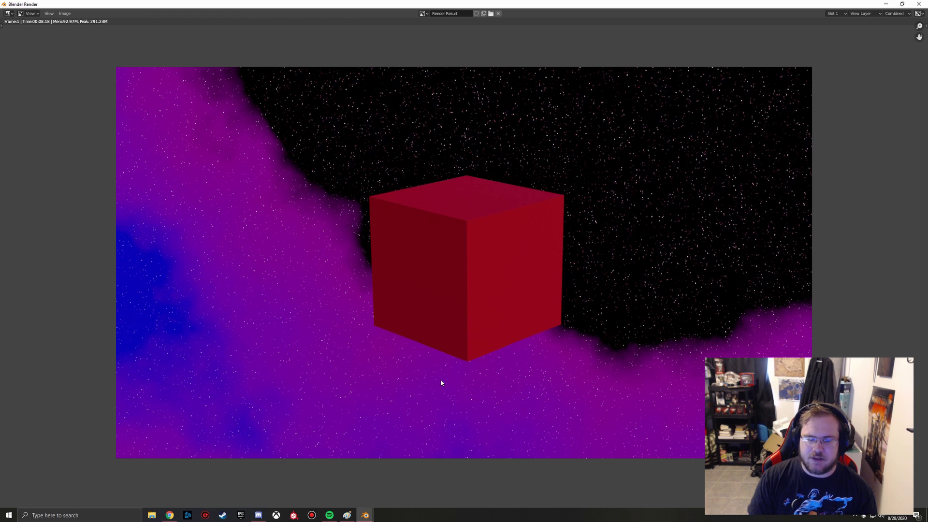
scroll(557, 264, "up", 3)
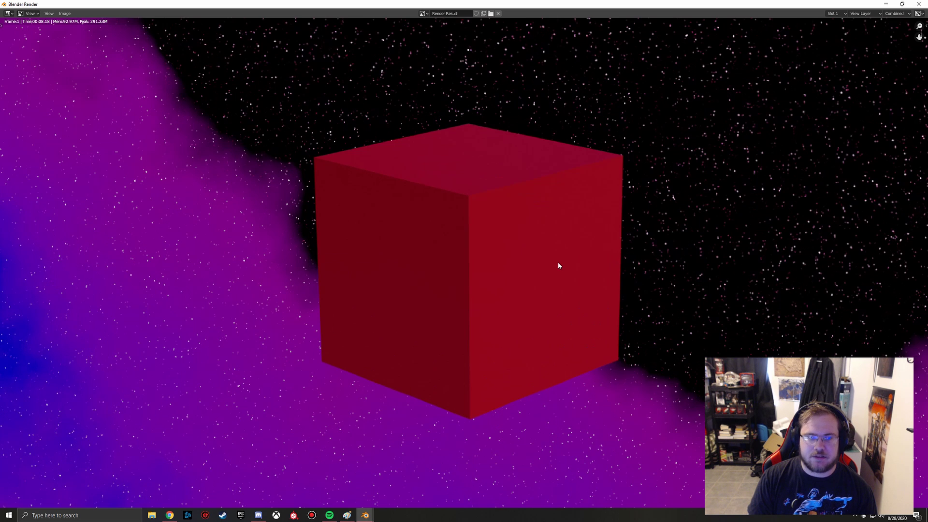
scroll(758, 199, "down", 4)
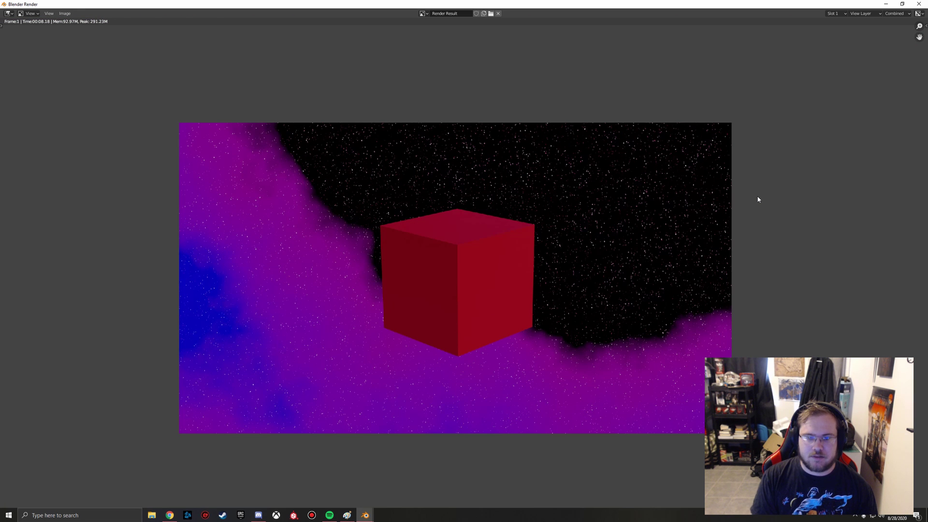